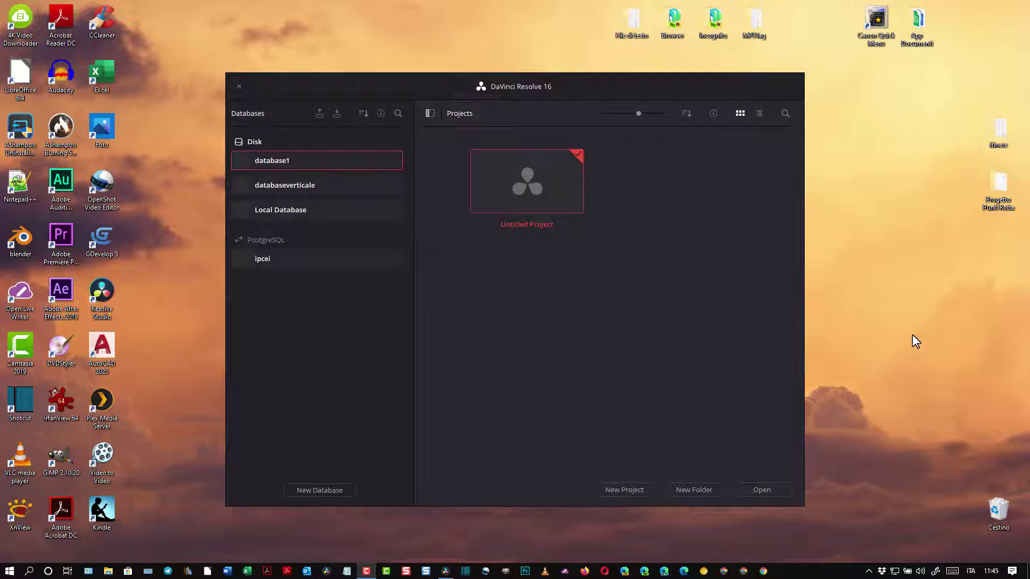
- Create a new project named 'Titoli capitoli'
{"action": "left_click", "coordinate": [640, 489]}
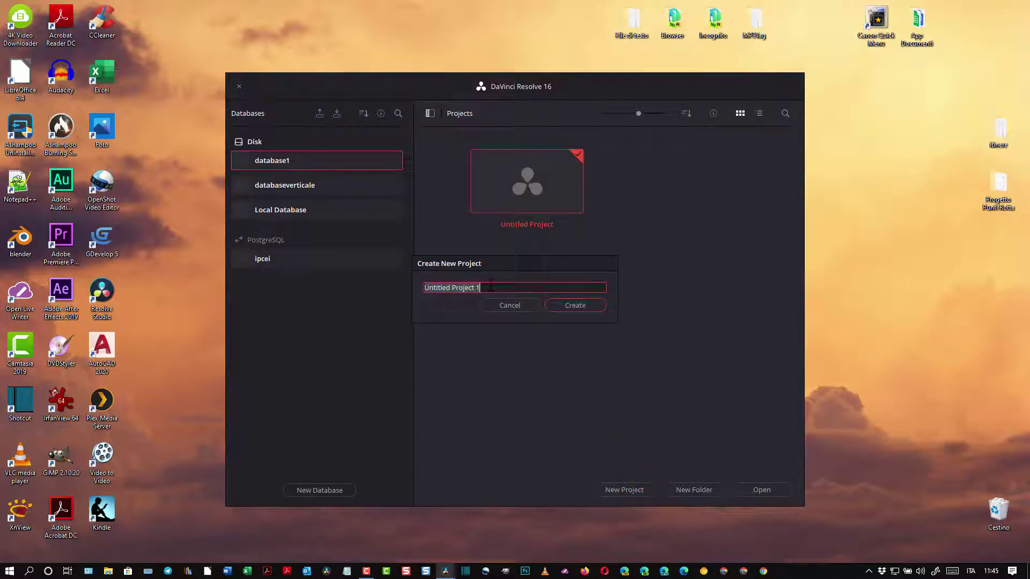
{"action": "type", "text": "Ti"}
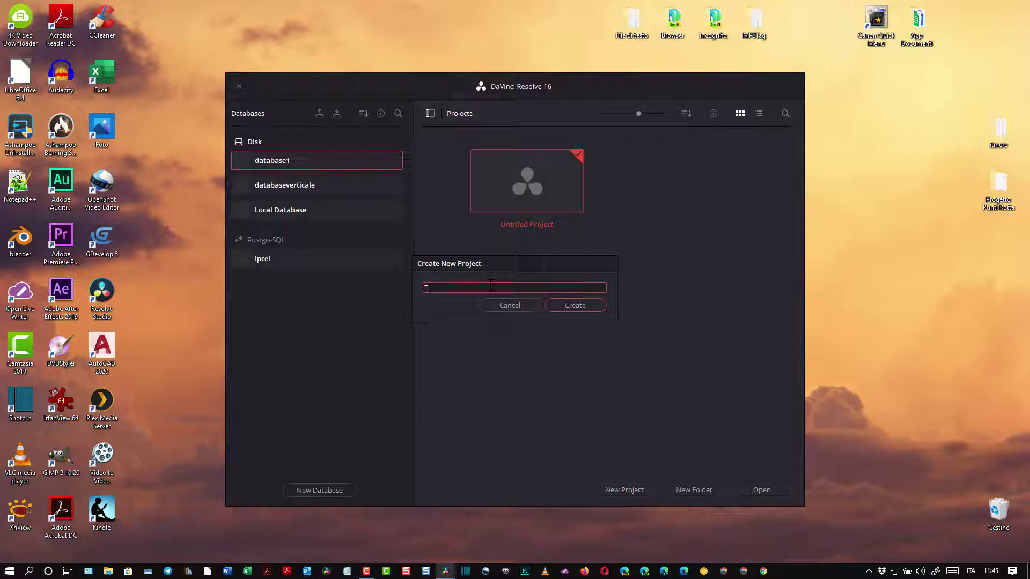
{"action": "type", "text": "toli"}
{"action": "type", "text": " capit"}
{"action": "type", "text": "oli"}
{"action": "left_click", "coordinate": [566, 305]}
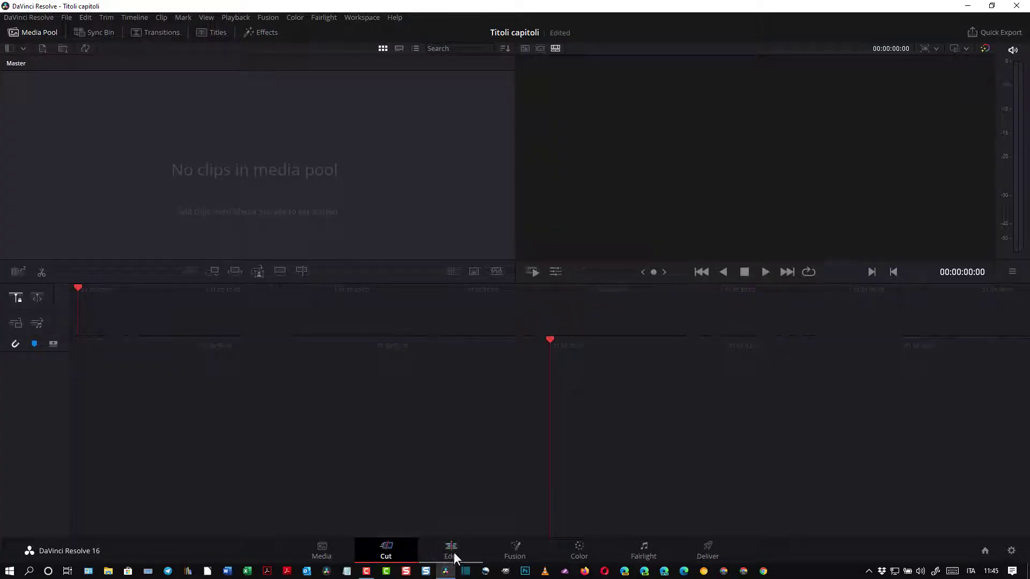
- On the Edit page, open the Download folder in File Explorer beside the media pool
{"action": "left_click", "coordinate": [453, 552]}
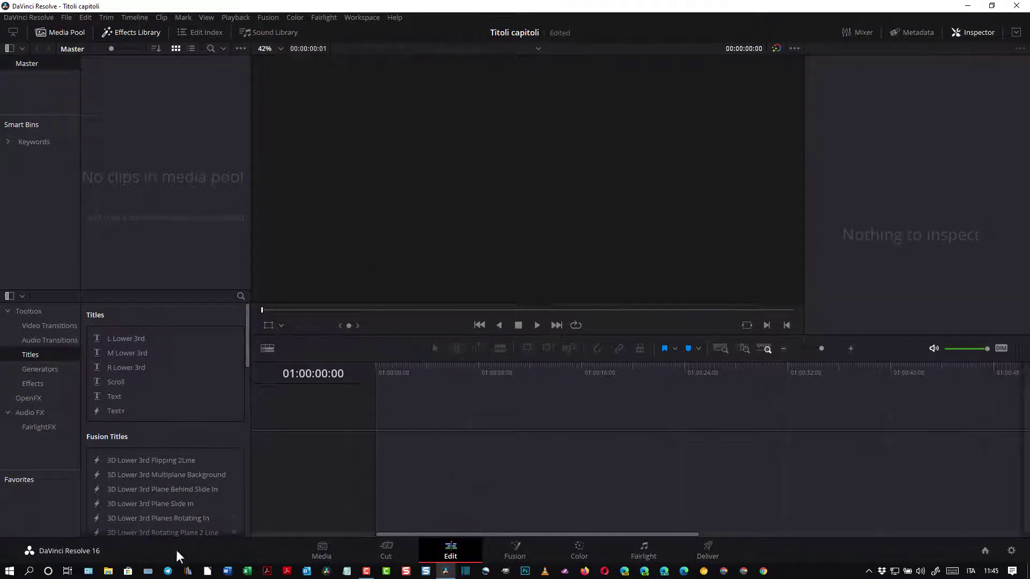
{"action": "left_click", "coordinate": [107, 571]}
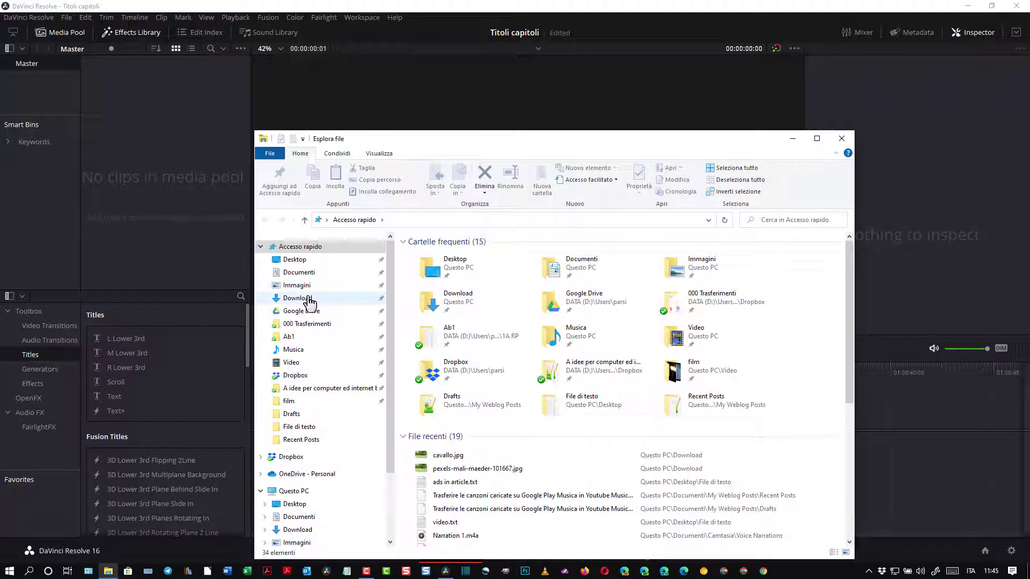
{"action": "left_click", "coordinate": [306, 300]}
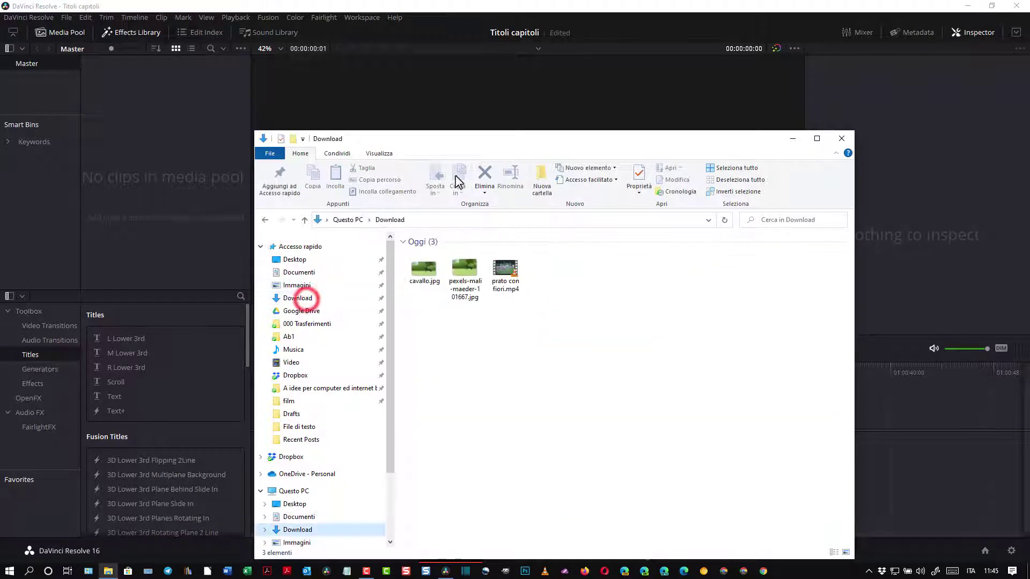
{"action": "left_click", "coordinate": [511, 148]}
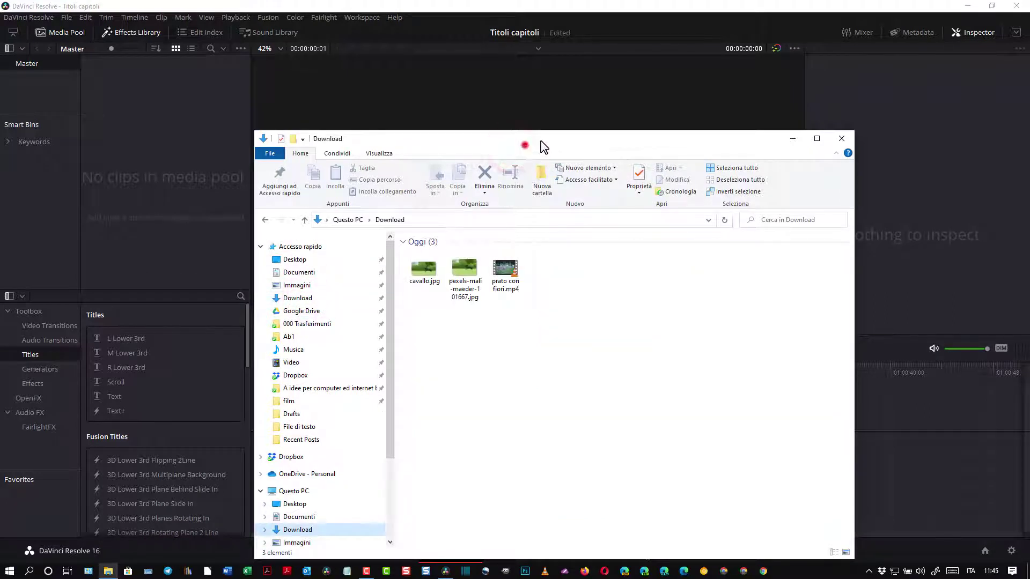
{"action": "left_click_drag", "start_coordinate": [553, 144], "coordinate": [649, 129]}
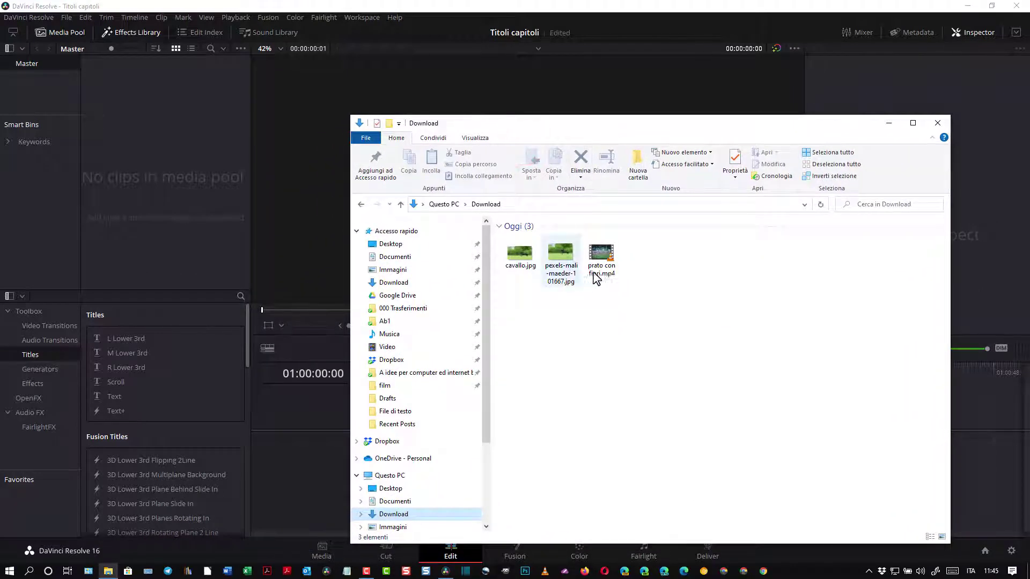
- Import prato con fiori.mp4 (matching its frame rate) and cavallo.jpg into the media pool
{"action": "left_click_drag", "start_coordinate": [601, 254], "coordinate": [168, 174]}
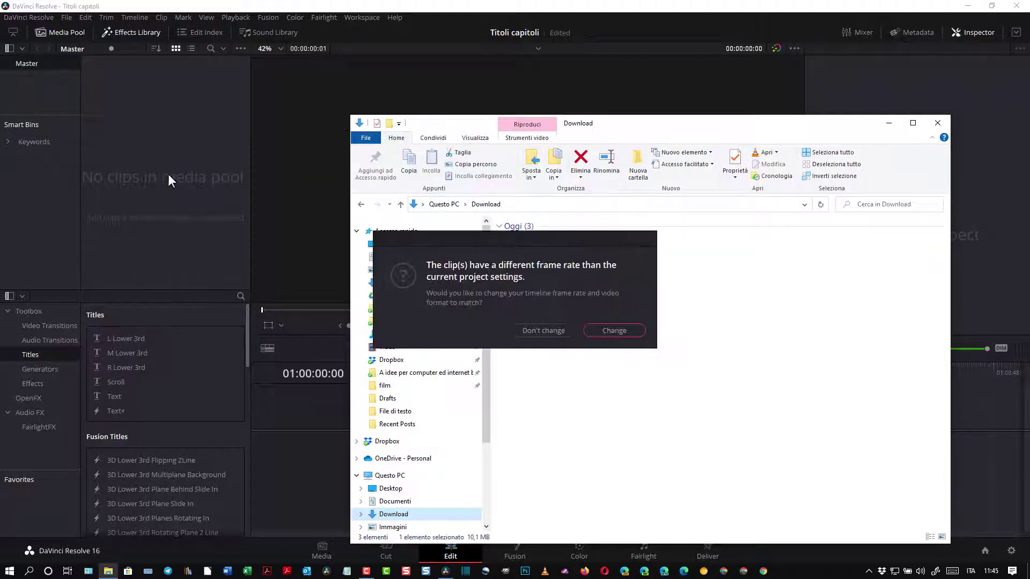
{"action": "left_click", "coordinate": [619, 330]}
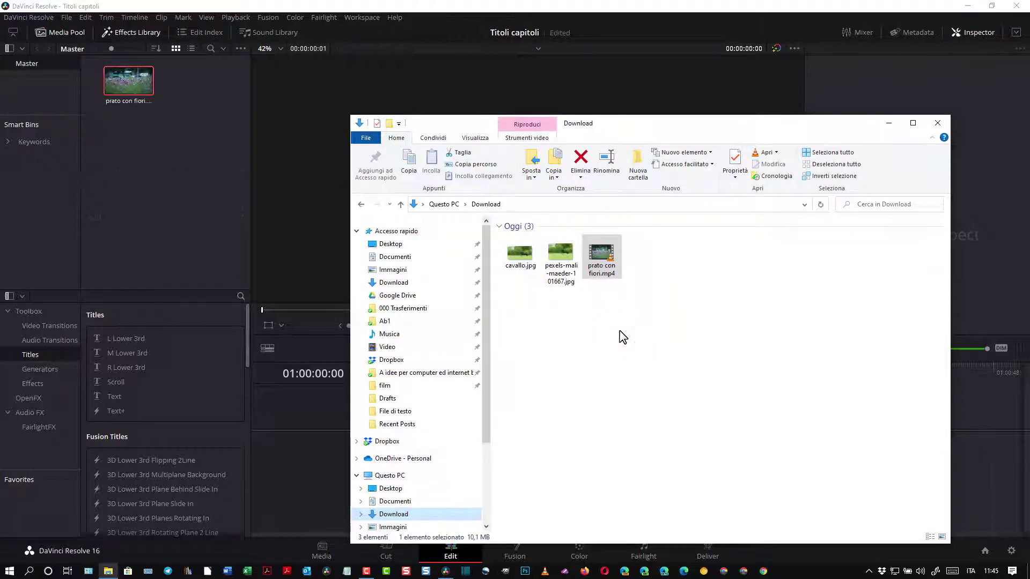
{"action": "left_click", "coordinate": [527, 256]}
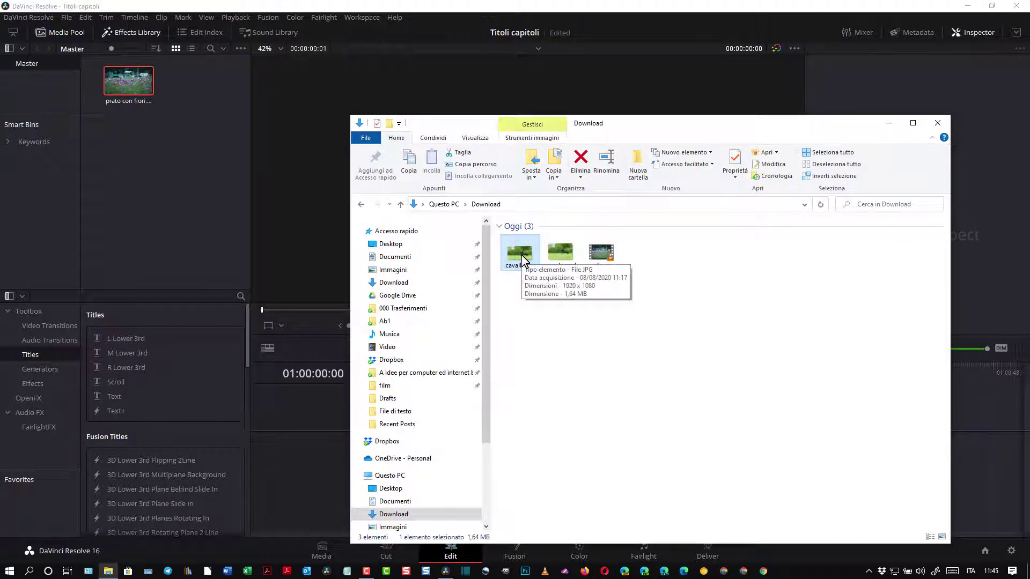
{"action": "left_click_drag", "start_coordinate": [521, 255], "coordinate": [128, 202]}
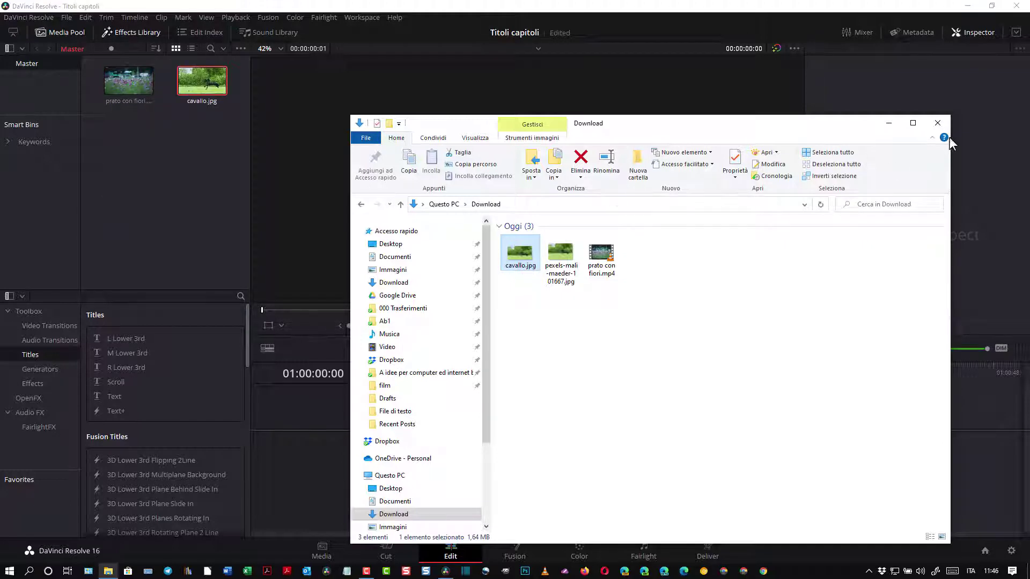
{"action": "left_click", "coordinate": [938, 123]}
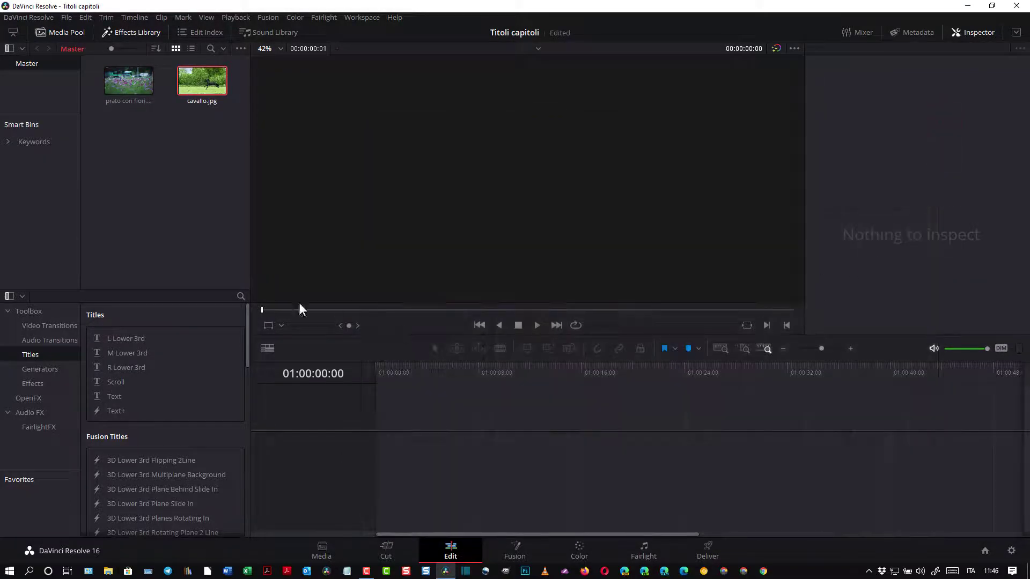
- Place prato con fiori at the start of V1 on a new timeline, zoomed to fill the view
{"action": "left_click", "coordinate": [119, 88]}
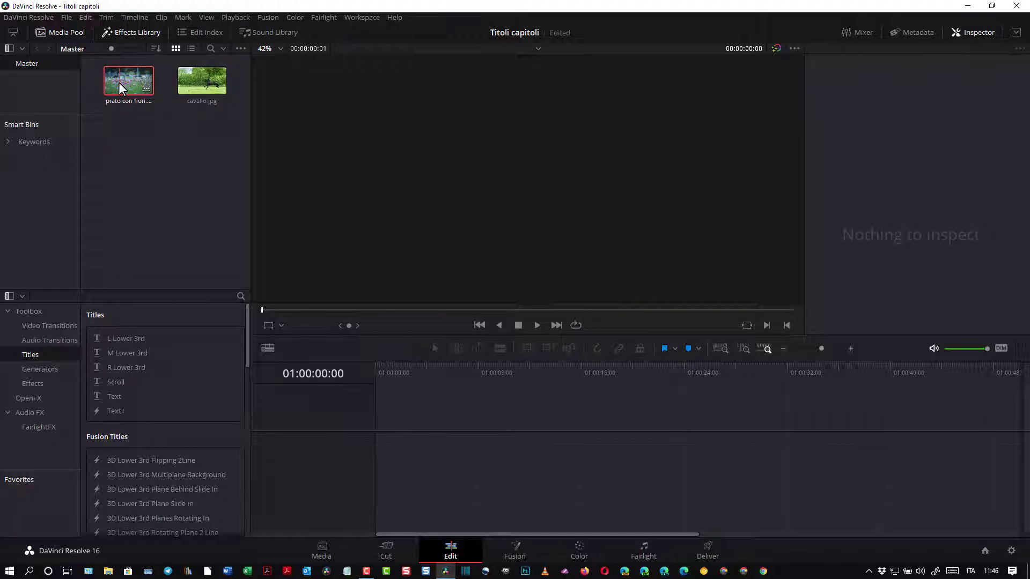
{"action": "left_click_drag", "start_coordinate": [119, 88], "coordinate": [470, 447]}
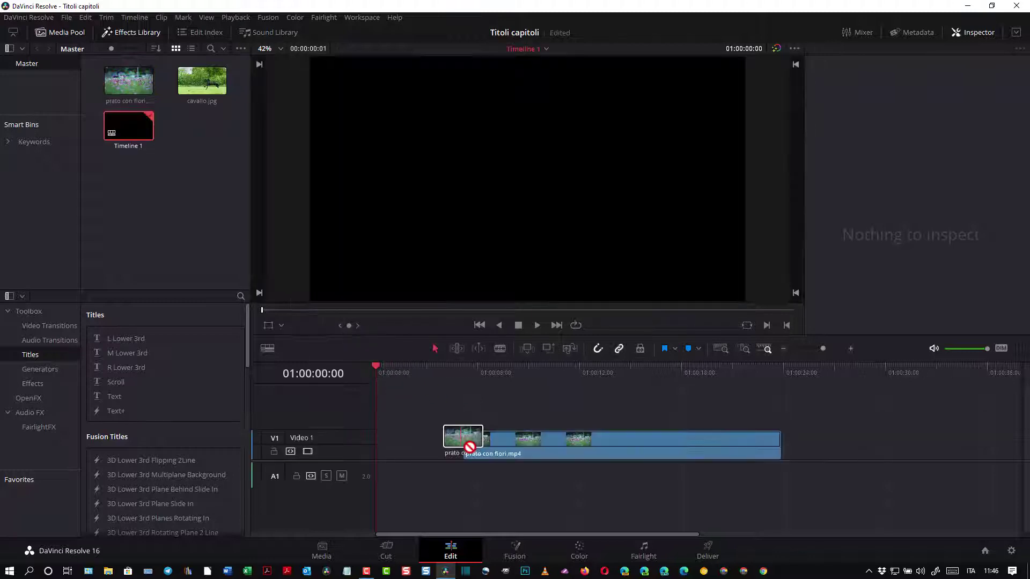
{"action": "left_click_drag", "start_coordinate": [470, 448], "coordinate": [378, 441]}
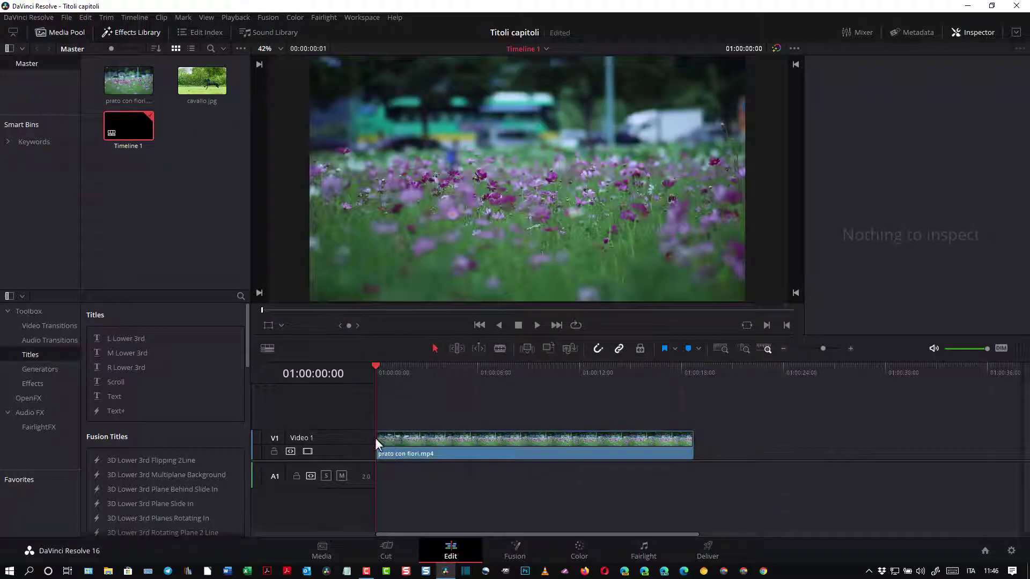
{"action": "left_click", "coordinate": [850, 349]}
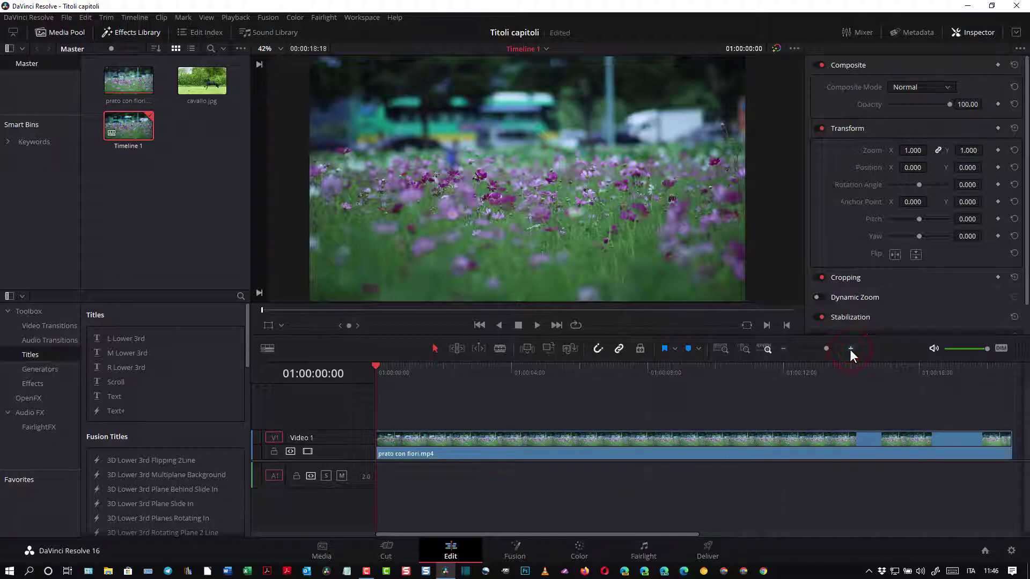
{"action": "left_click", "coordinate": [785, 349]}
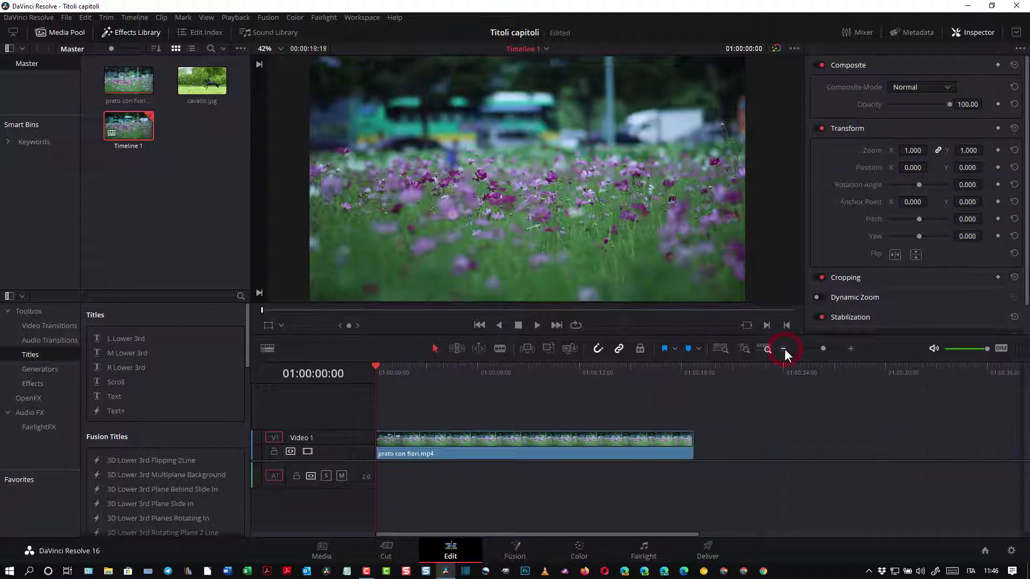
{"action": "left_click", "coordinate": [851, 349]}
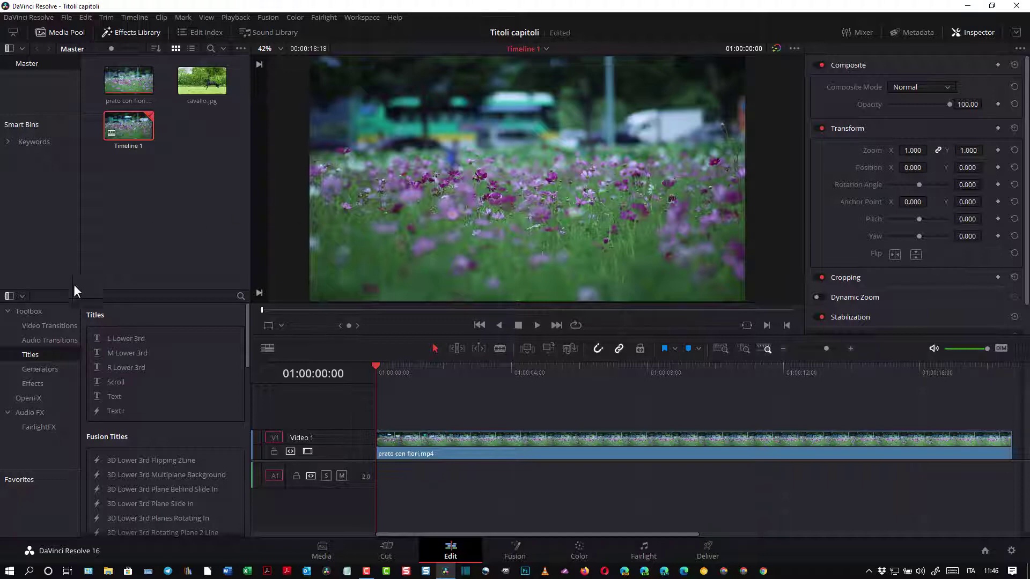
{"action": "left_click", "coordinate": [137, 33]}
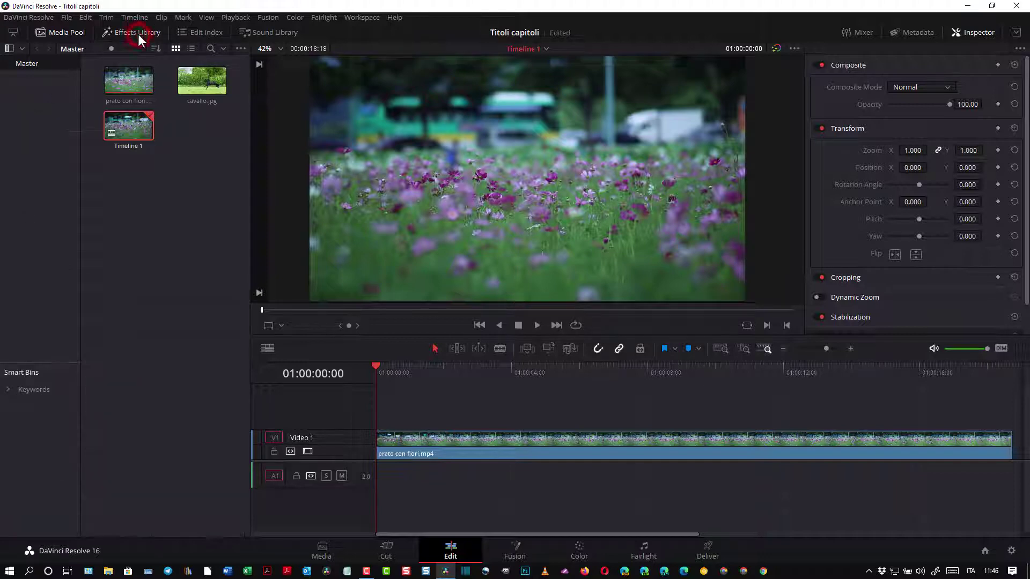
{"action": "left_click", "coordinate": [137, 31]}
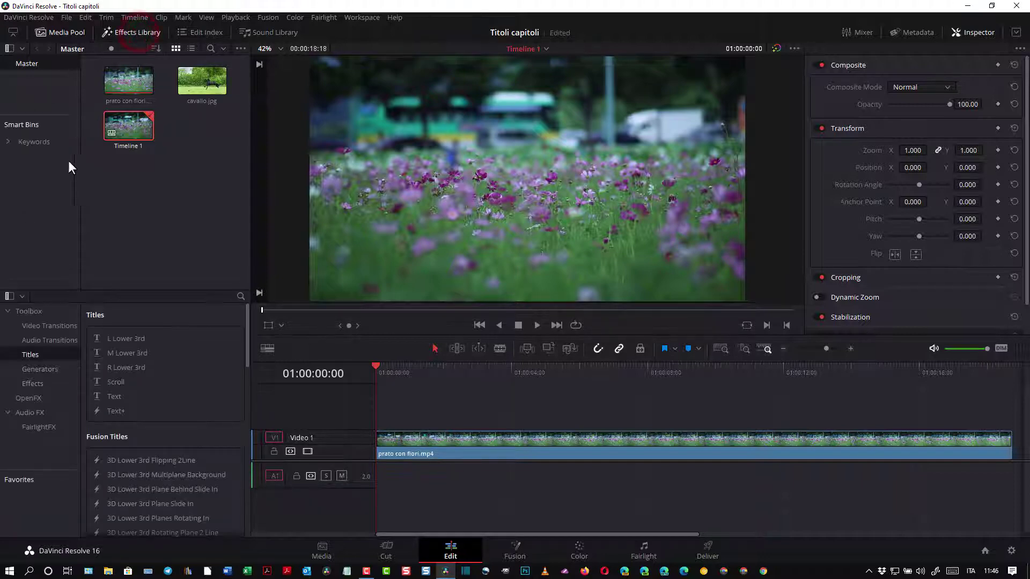
{"action": "left_click", "coordinate": [28, 312]}
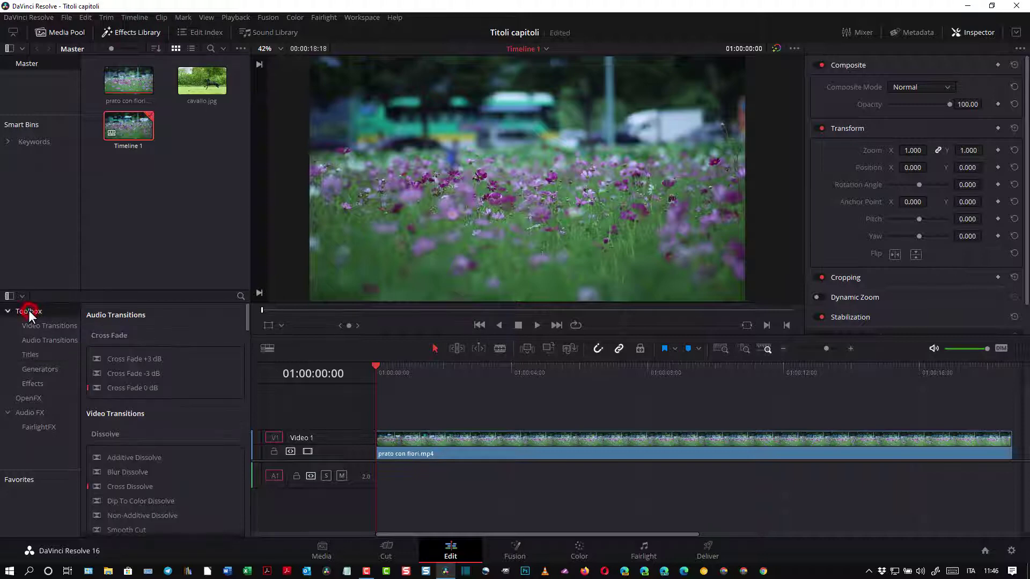
{"action": "left_click", "coordinate": [32, 355]}
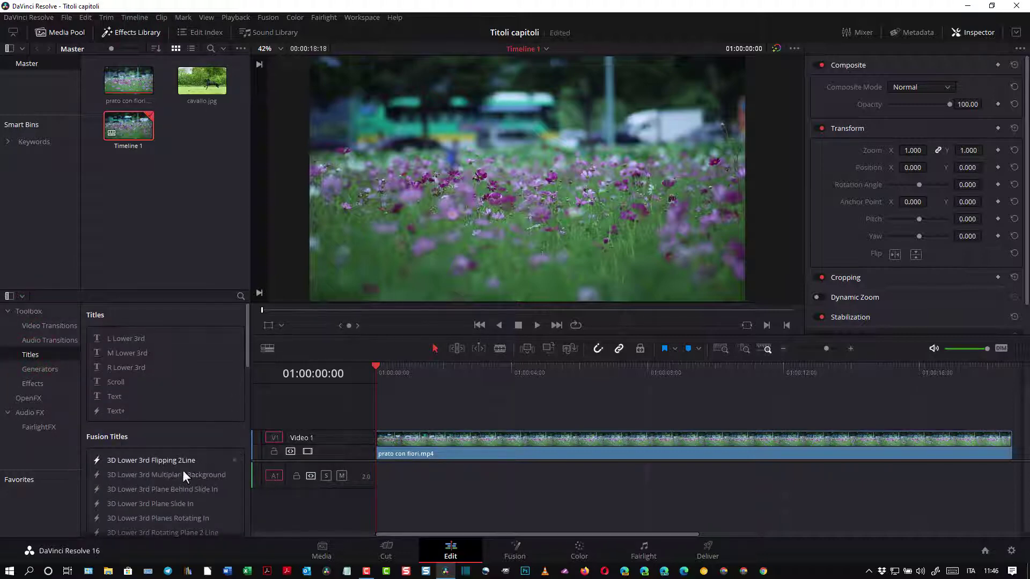
{"action": "scroll", "coordinate": [183, 468], "scroll_direction": "down", "scroll_amount": 3}
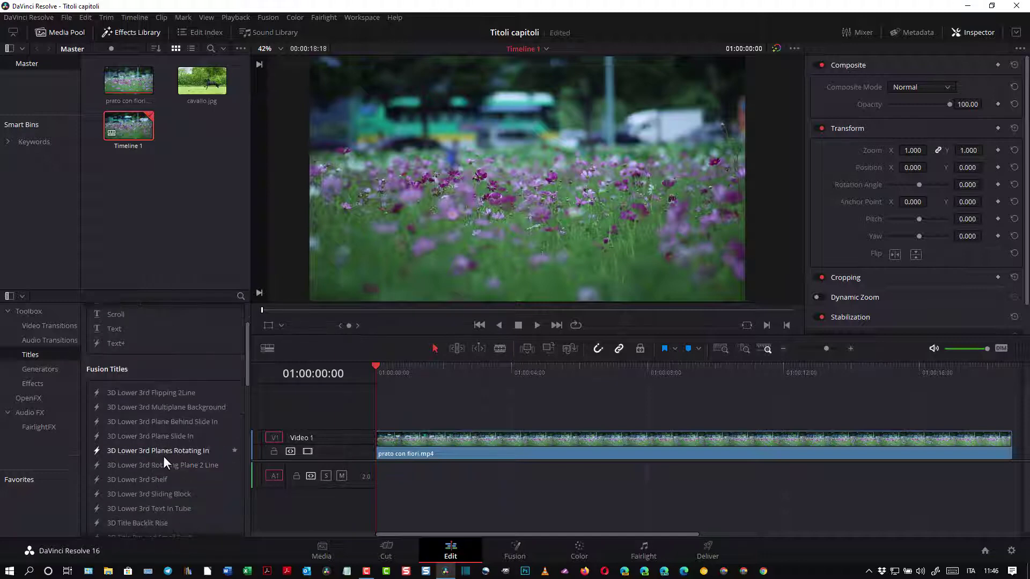
{"action": "scroll", "coordinate": [166, 455], "scroll_direction": "up", "scroll_amount": 2}
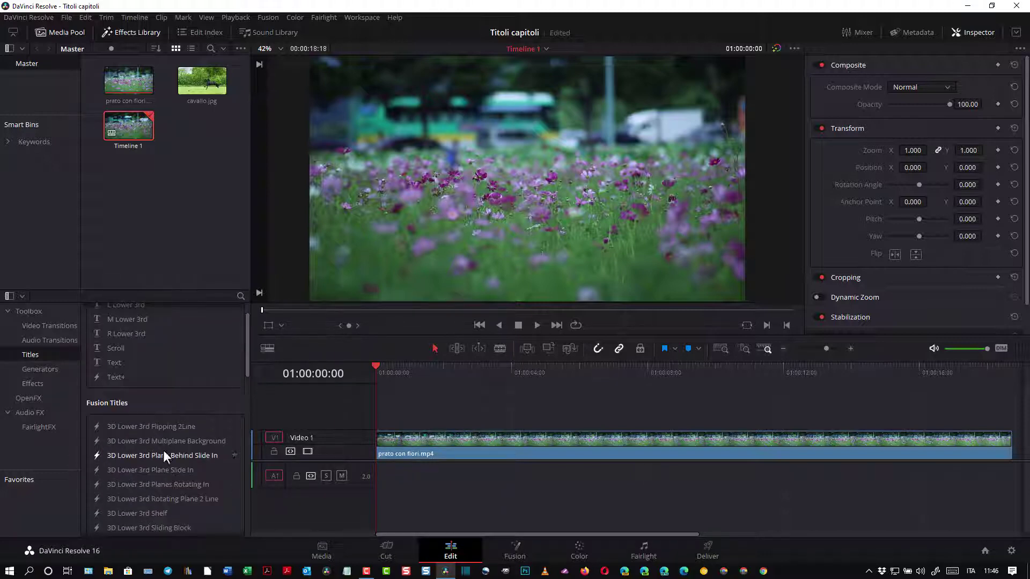
{"action": "left_click", "coordinate": [114, 362]}
{"action": "scroll", "coordinate": [153, 355], "scroll_direction": "up", "scroll_amount": 2}
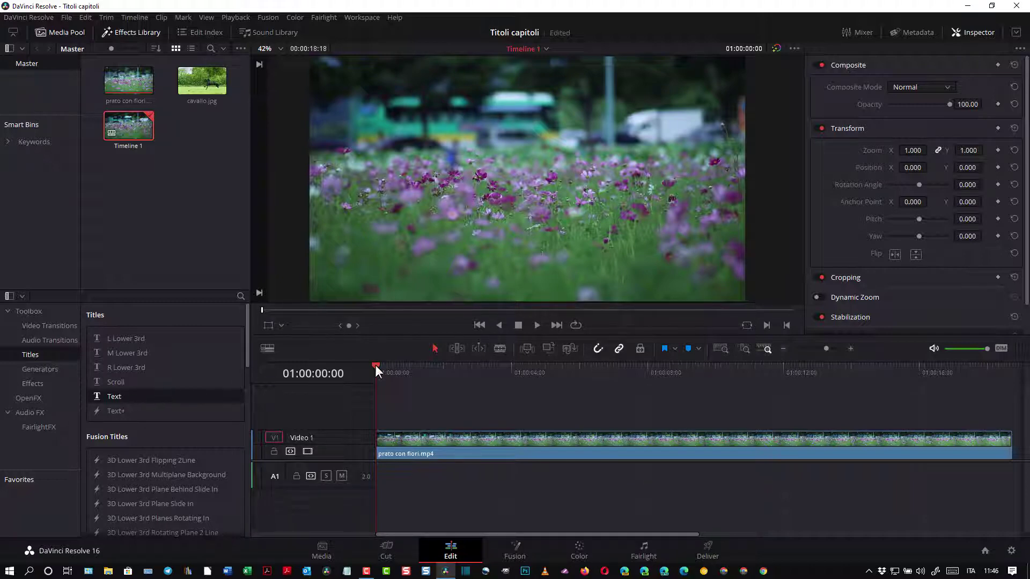
{"action": "left_click_drag", "start_coordinate": [375, 365], "coordinate": [417, 366]}
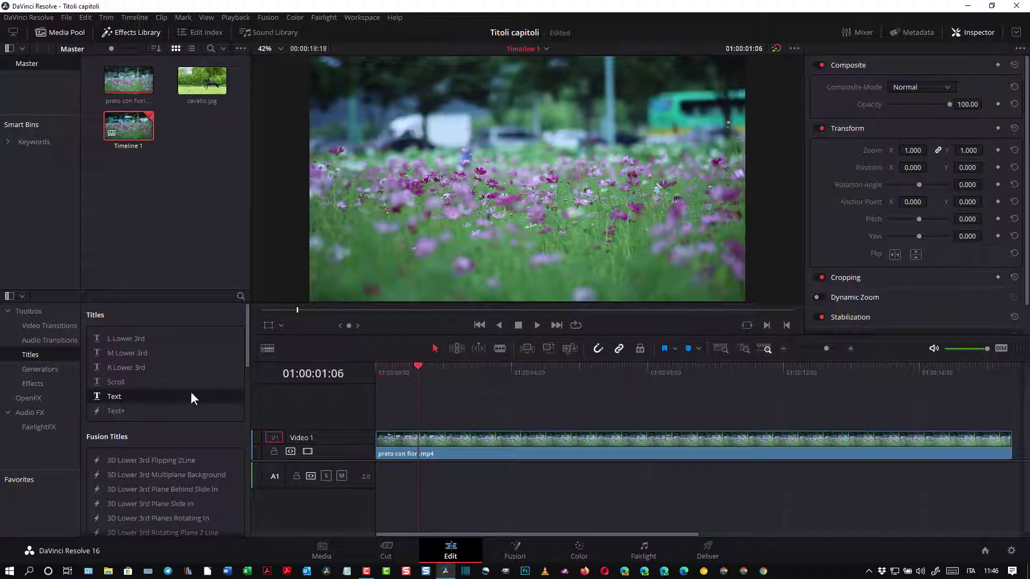
{"action": "left_click_drag", "start_coordinate": [111, 396], "coordinate": [446, 413]}
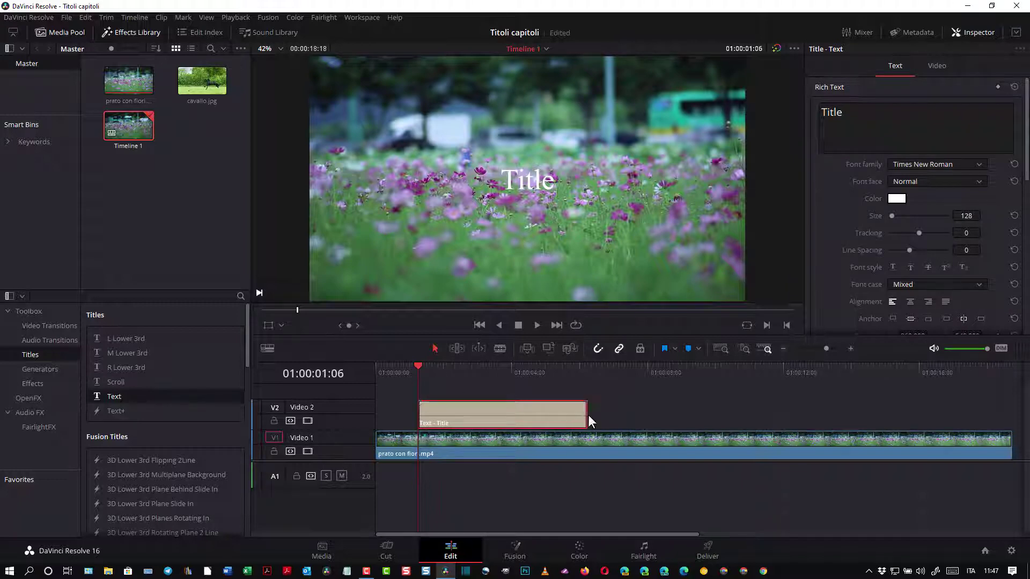
{"action": "left_click_drag", "start_coordinate": [588, 421], "coordinate": [548, 421]}
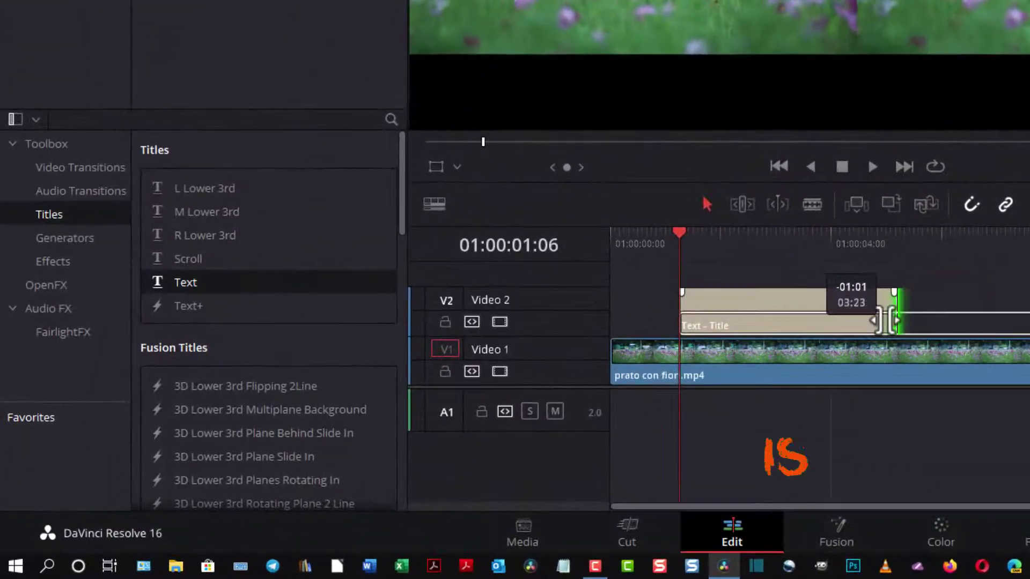
{"action": "mouse_move", "coordinate": [885, 321]}
{"action": "left_mouse_down"}
{"action": "mouse_move", "coordinate": [747, 337]}
{"action": "mouse_move", "coordinate": [799, 330]}
{"action": "left_mouse_up"}
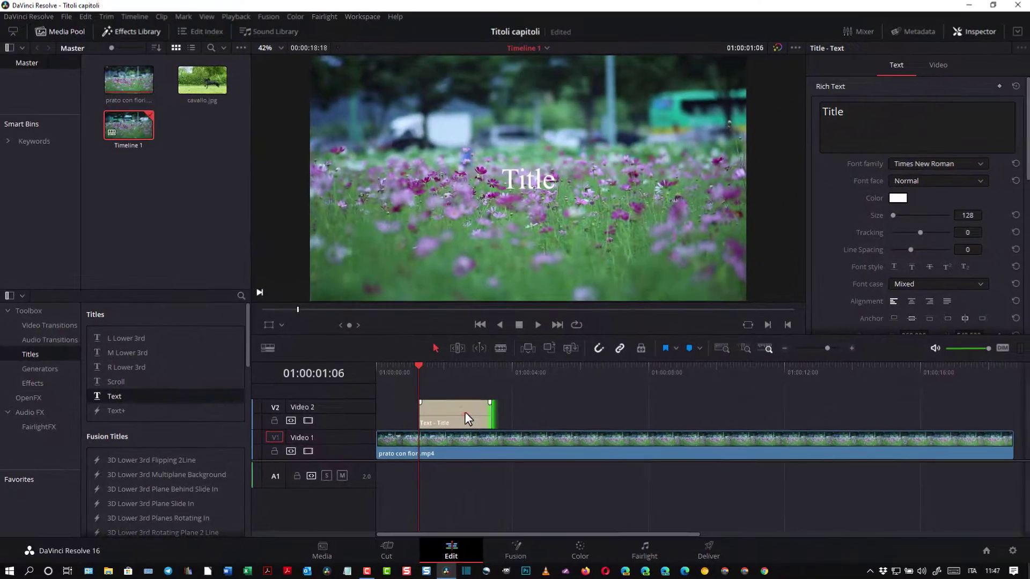
{"action": "left_click", "coordinate": [465, 412]}
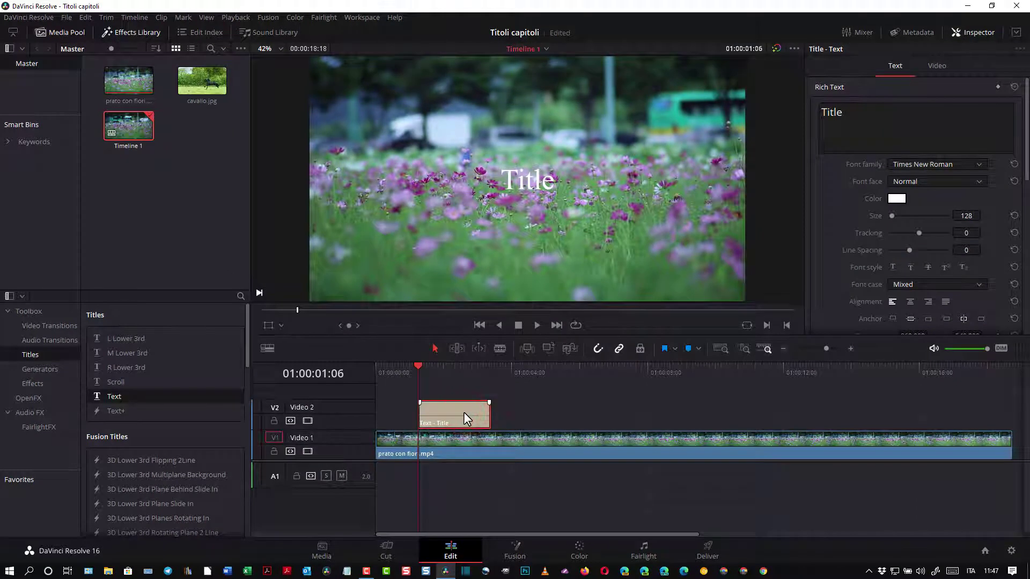
{"action": "left_click", "coordinate": [980, 32]}
{"action": "left_click", "coordinate": [980, 31]}
- Replace the placeholder title text with 'Capitolo 1' and colour it yellow
{"action": "double_click", "coordinate": [848, 116]}
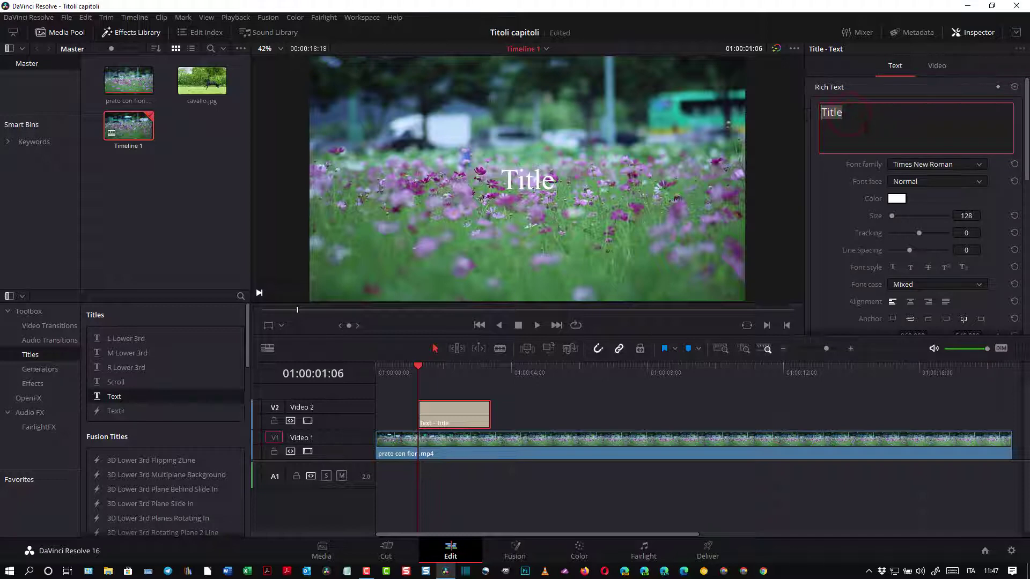
{"action": "key", "text": "BackSpace"}
{"action": "type", "text": "Capit"}
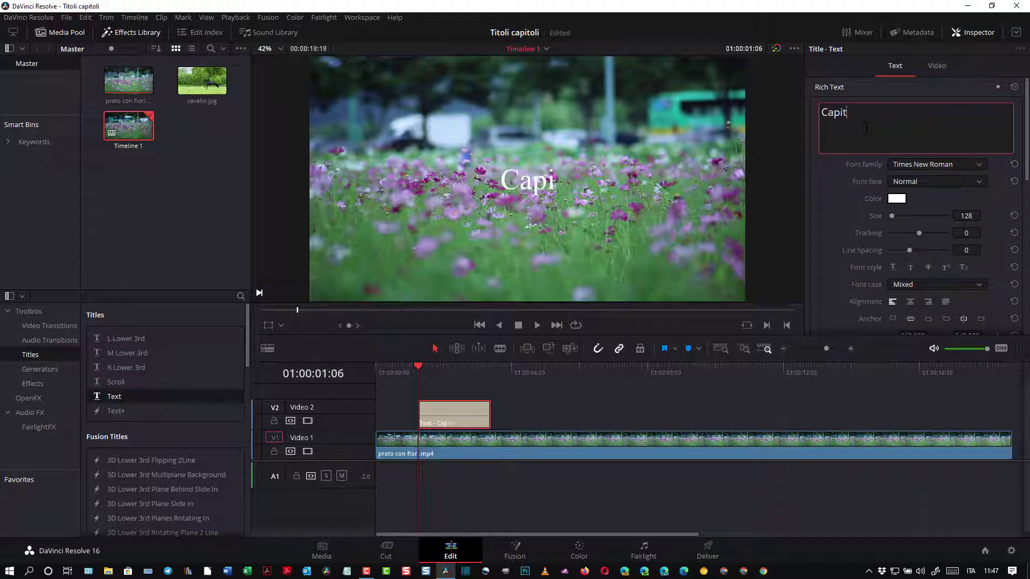
{"action": "type", "text": "olo 1"}
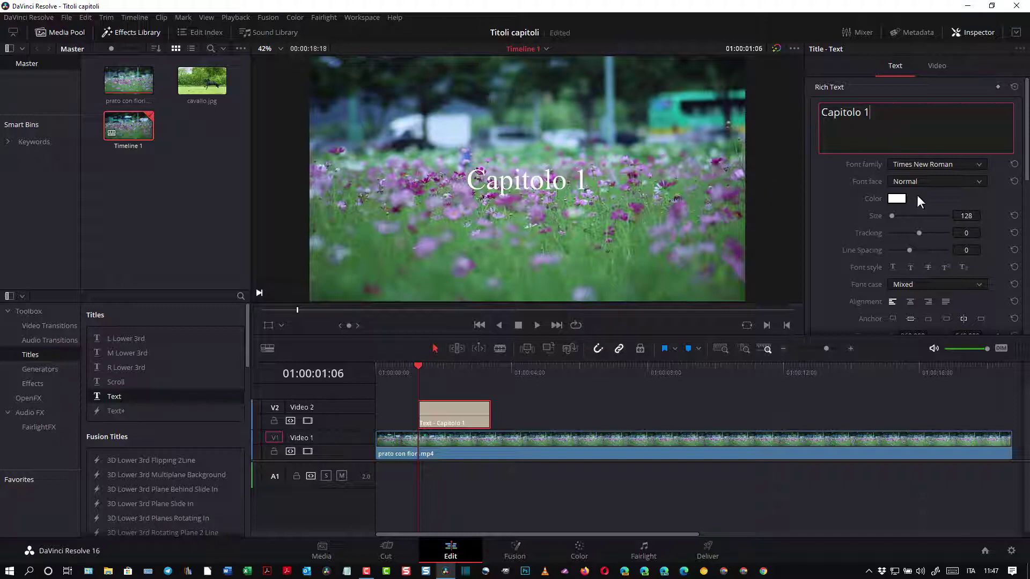
{"action": "left_click", "coordinate": [897, 198]}
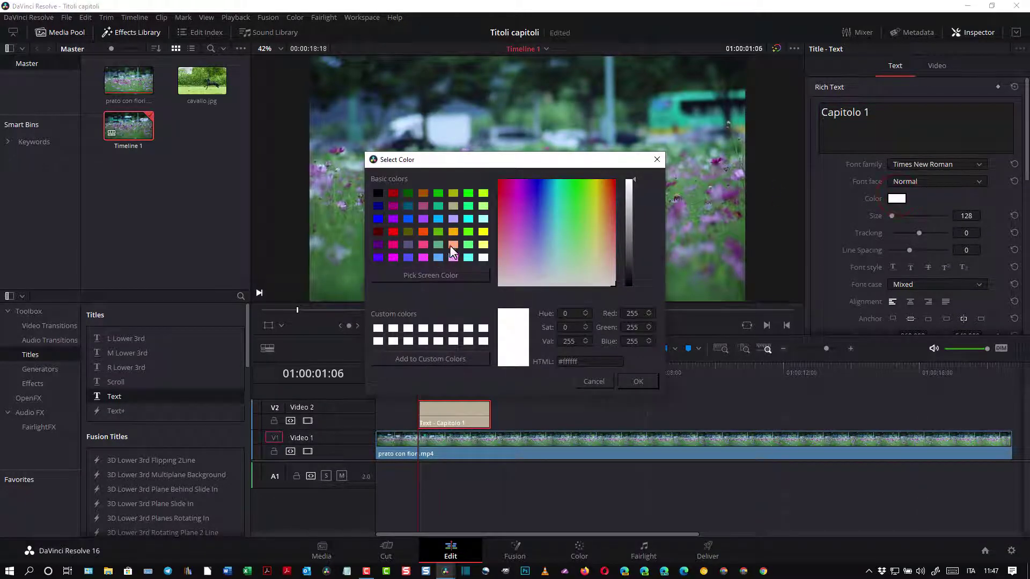
{"action": "left_click", "coordinate": [483, 231]}
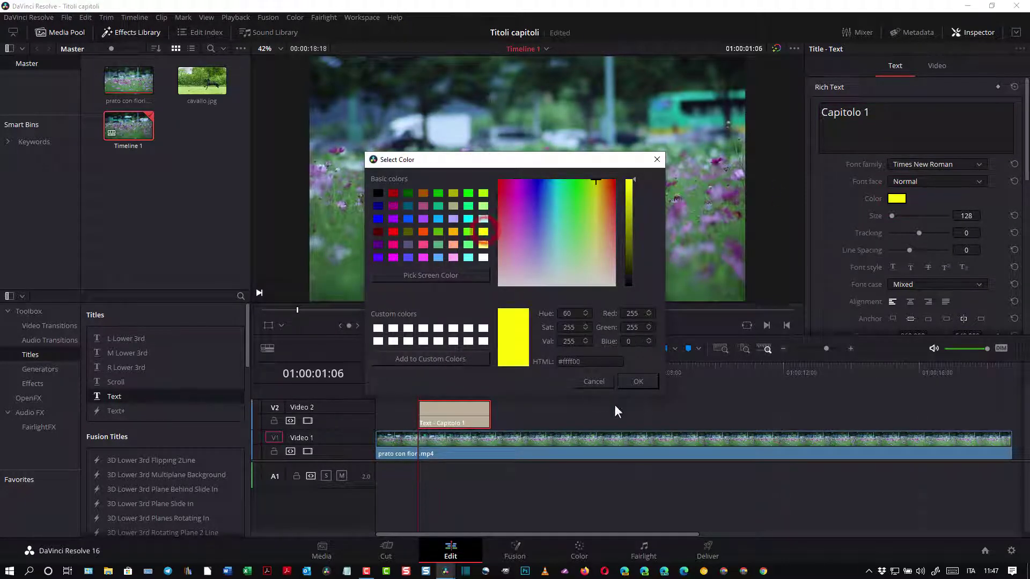
{"action": "left_click", "coordinate": [639, 382]}
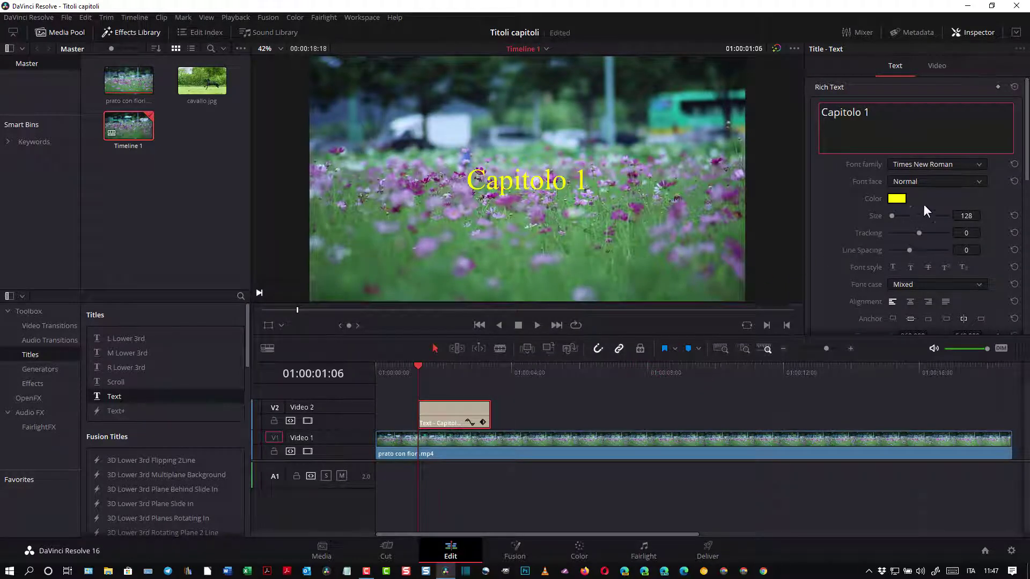
{"action": "left_click", "coordinate": [982, 165]}
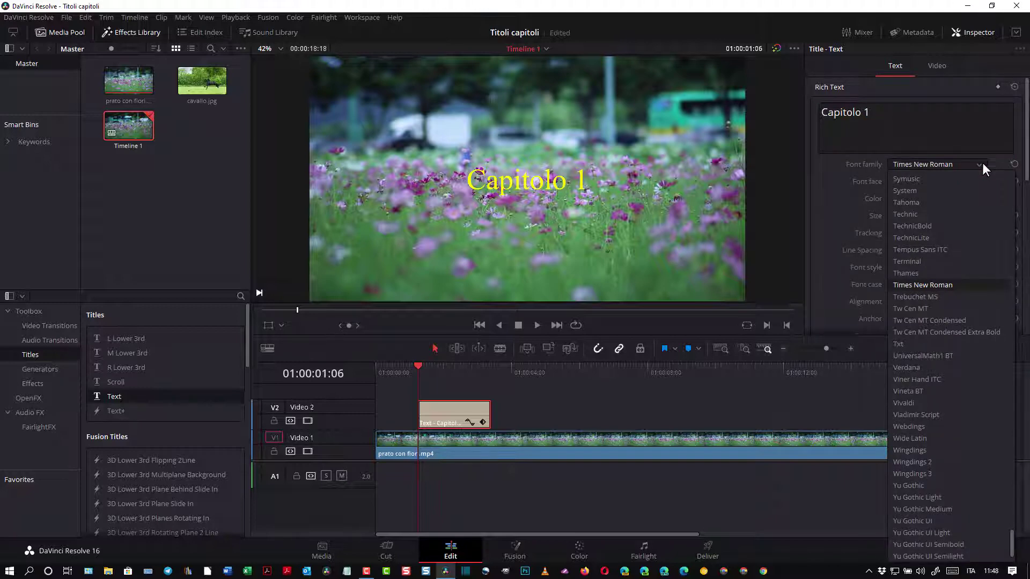
- Set the Capitolo 1 title font to Georgia with a Bold face
{"action": "key", "text": "g"}
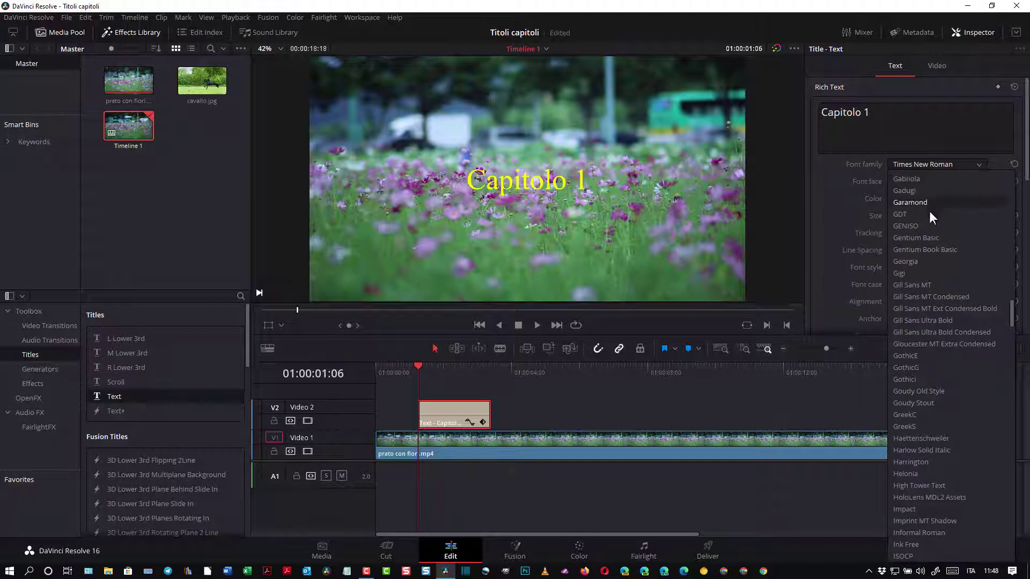
{"action": "left_click", "coordinate": [916, 262]}
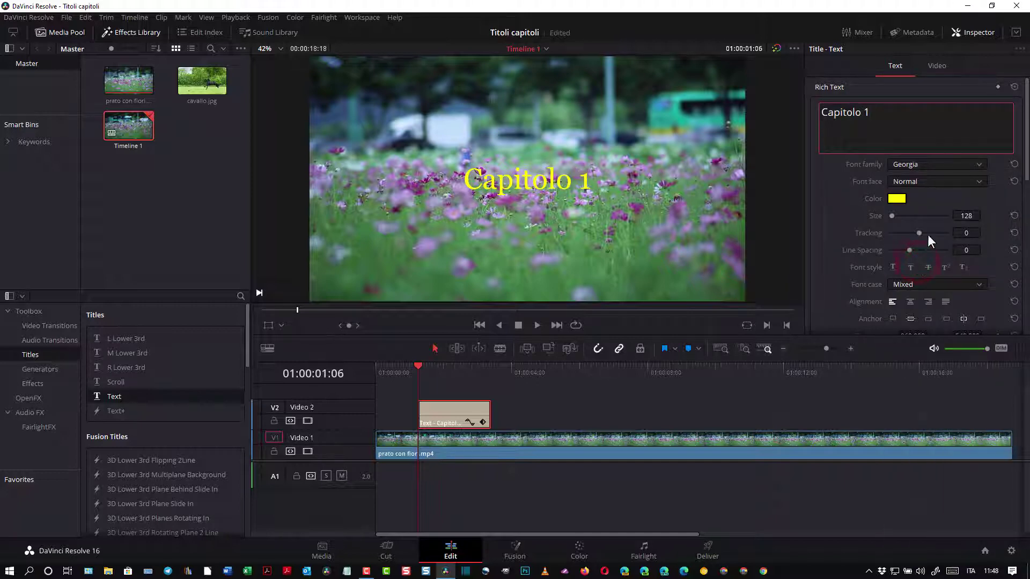
{"action": "left_click", "coordinate": [981, 182]}
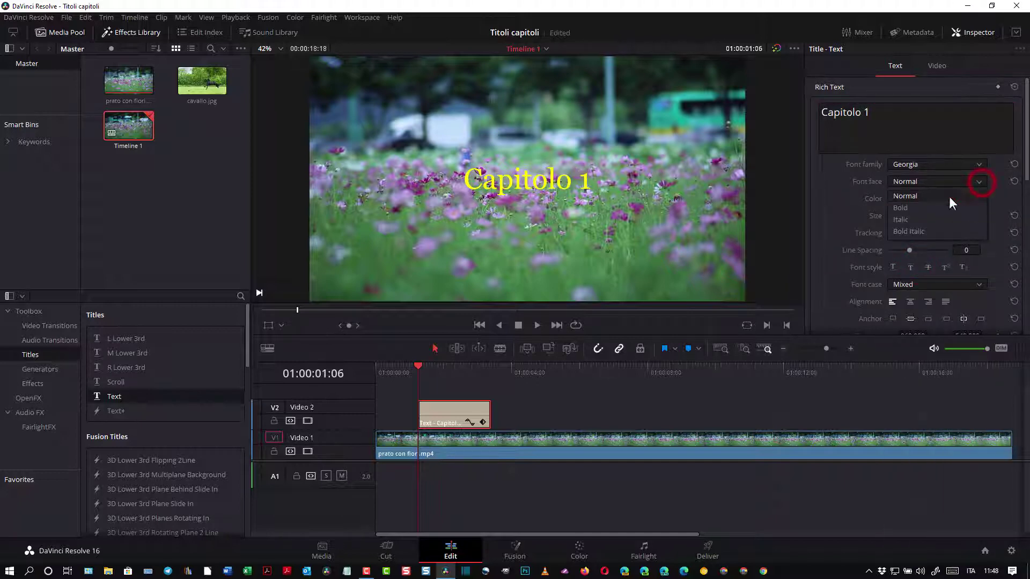
{"action": "left_click", "coordinate": [901, 210]}
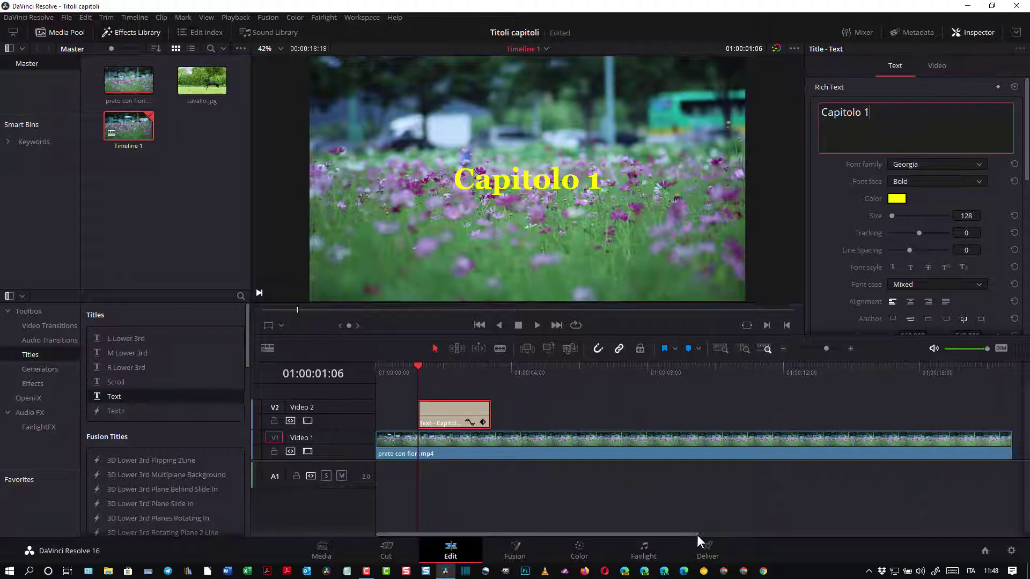
{"action": "left_click_drag", "start_coordinate": [694, 533], "coordinate": [698, 533]}
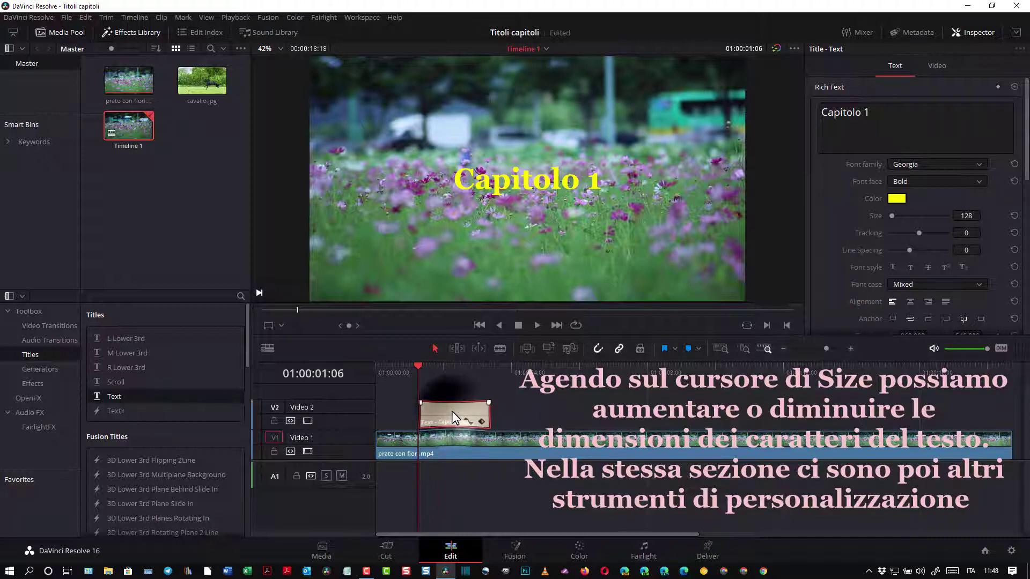
- Copy the Capitolo 1 title clip and move the playhead further along the timeline
{"action": "right_click", "coordinate": [452, 411]}
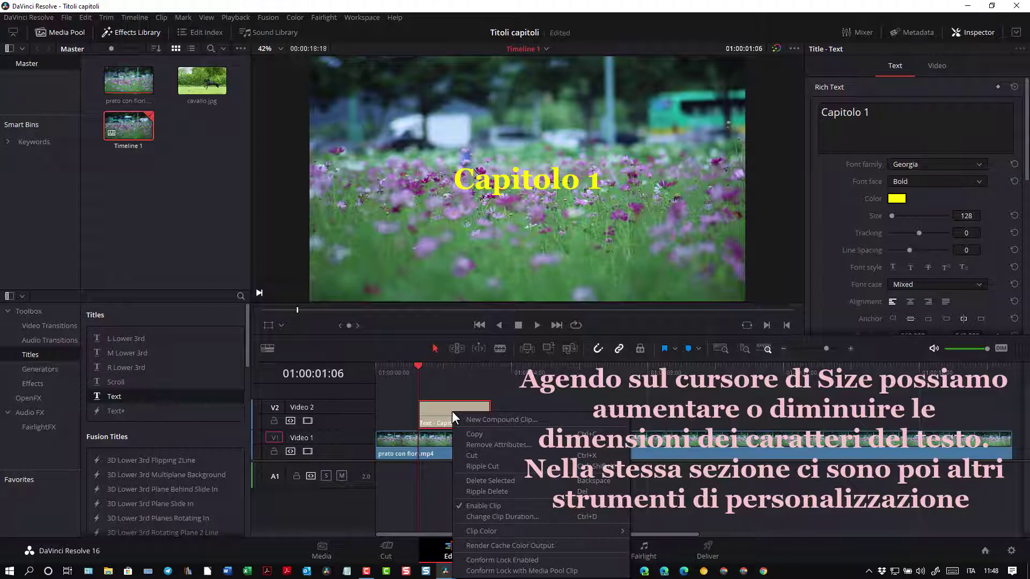
{"action": "left_click", "coordinate": [477, 434]}
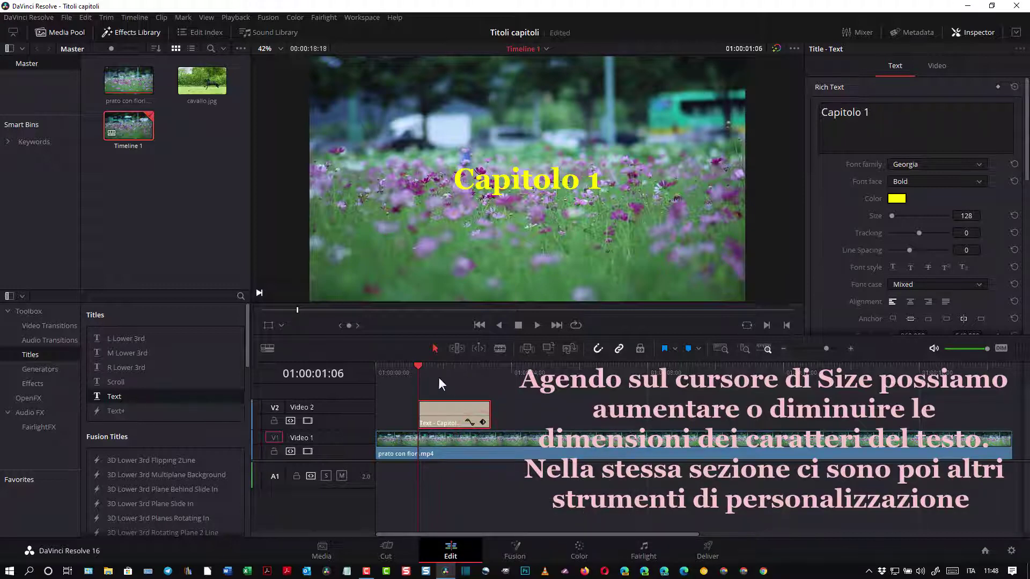
{"action": "left_click_drag", "start_coordinate": [419, 370], "coordinate": [773, 386]}
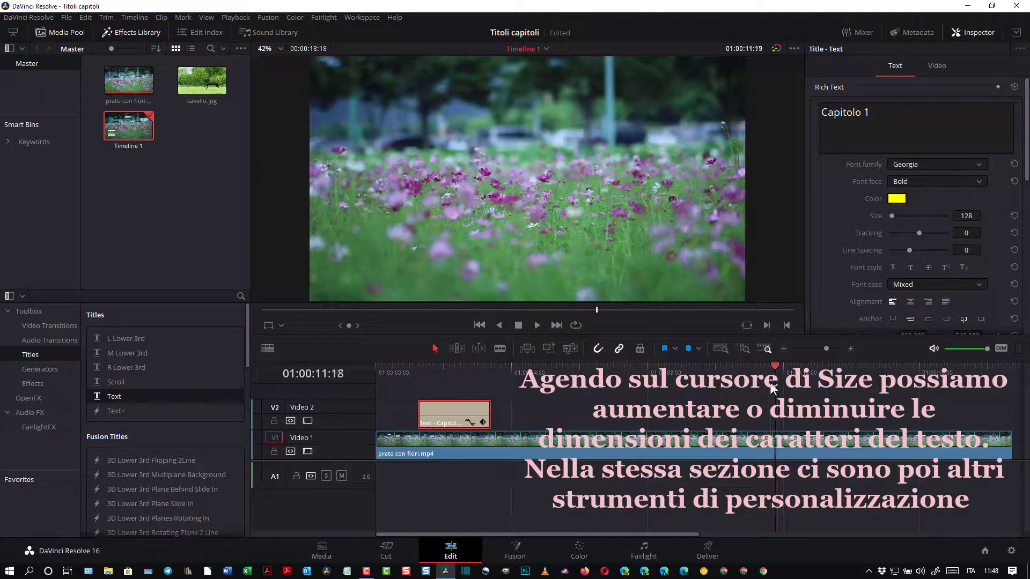
- Paste a copy of the title on Video 2 at about 01:00:11:15 and select it
{"action": "left_click_drag", "start_coordinate": [773, 388], "coordinate": [771, 382]}
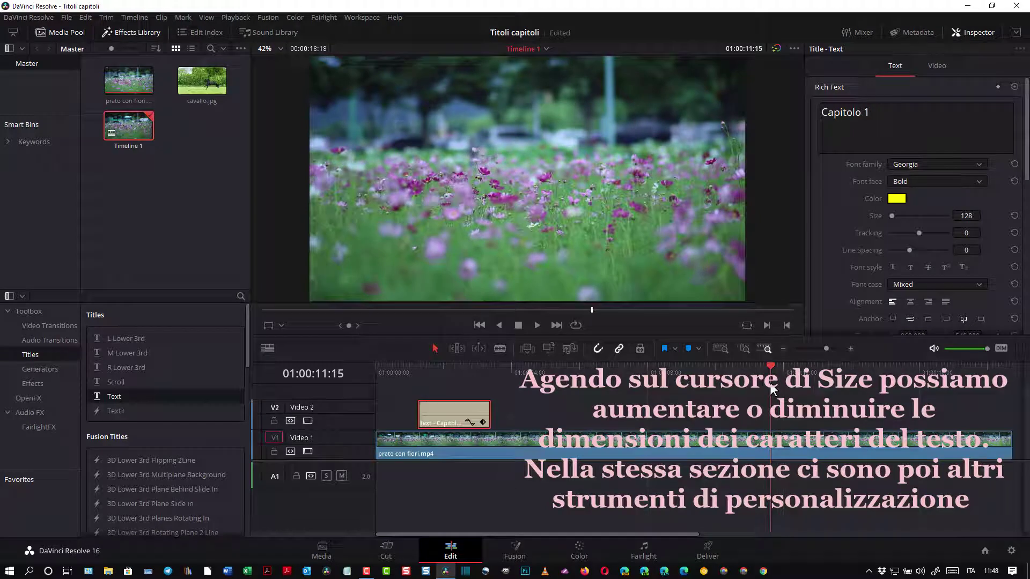
{"action": "right_click", "coordinate": [777, 413]}
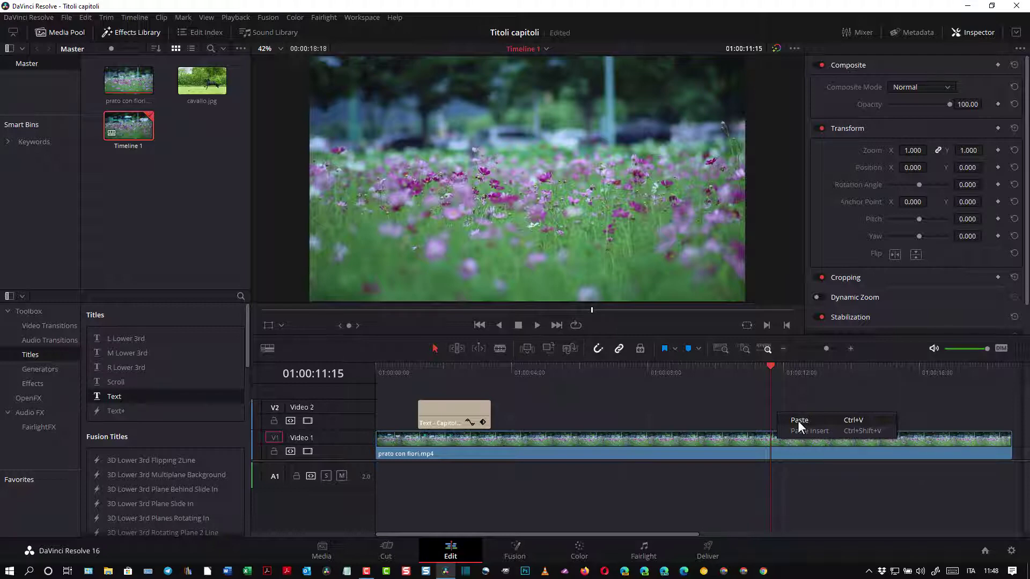
{"action": "left_click", "coordinate": [797, 421]}
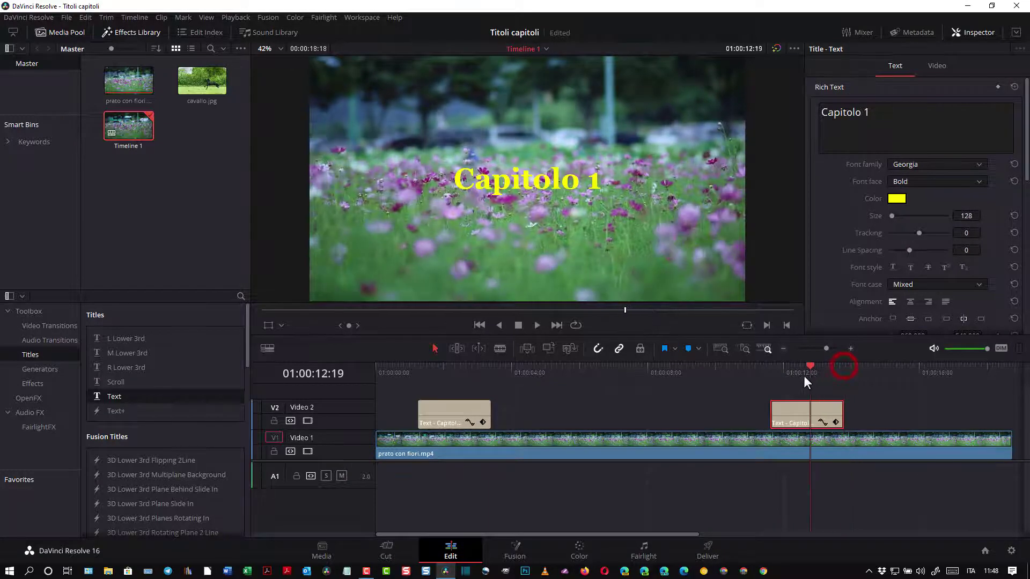
{"action": "left_click_drag", "start_coordinate": [844, 365], "coordinate": [803, 378]}
{"action": "left_click", "coordinate": [808, 409]}
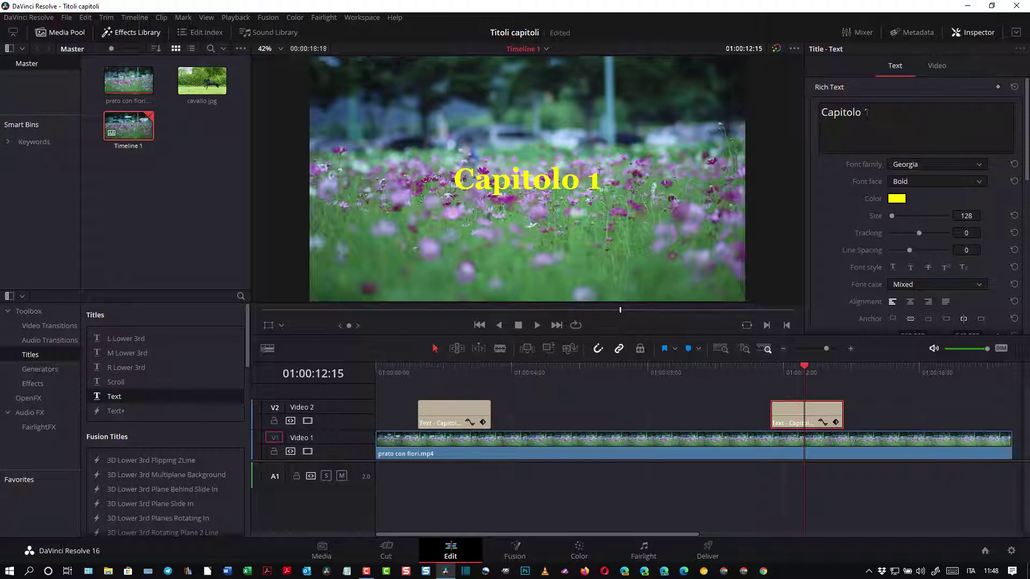
- Change the pasted title to 'Capitolo 2' and move it to about five seconds in
{"action": "double_click", "coordinate": [866, 112]}
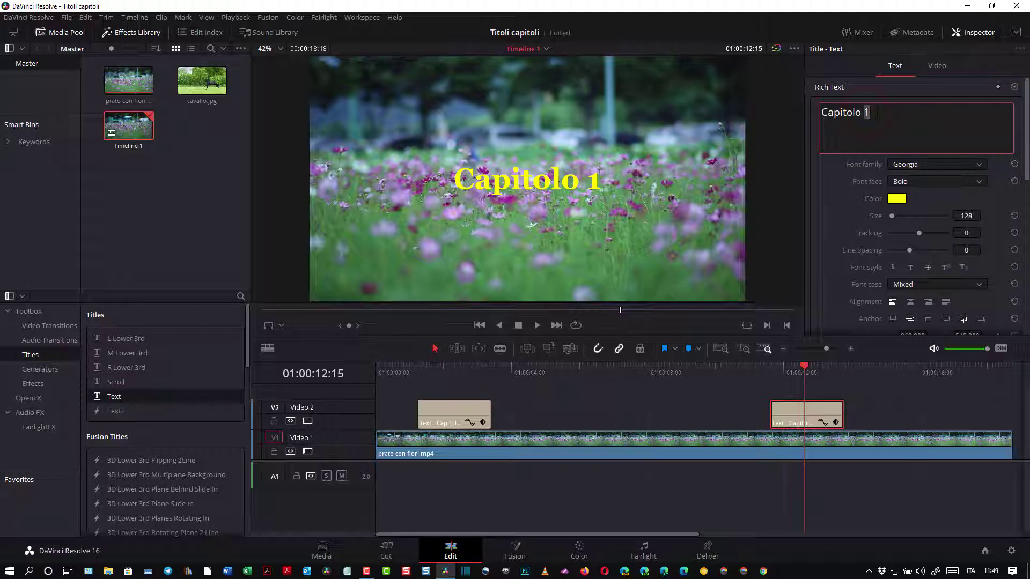
{"action": "type", "text": "2"}
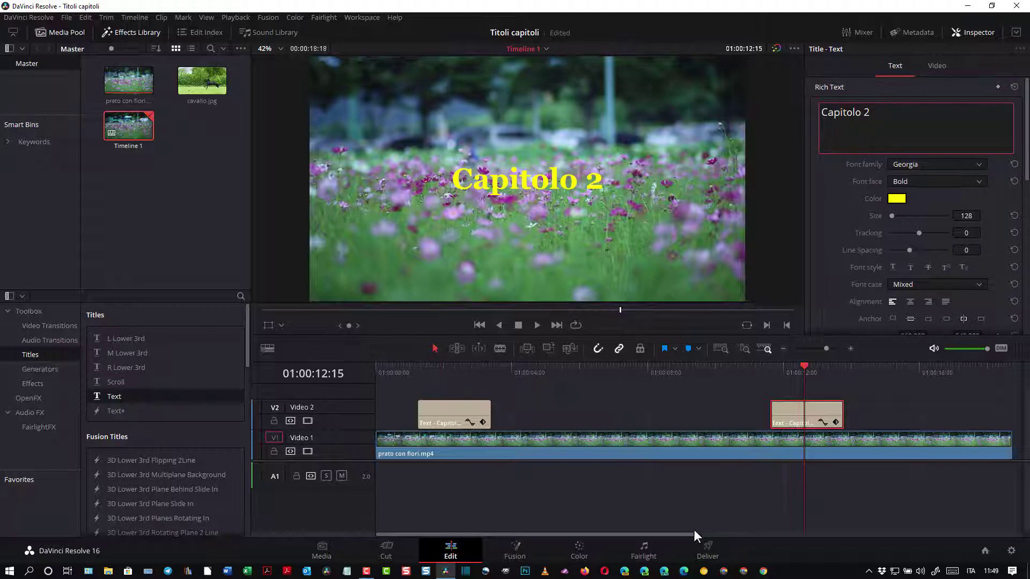
{"action": "left_click_drag", "start_coordinate": [694, 534], "coordinate": [751, 533]}
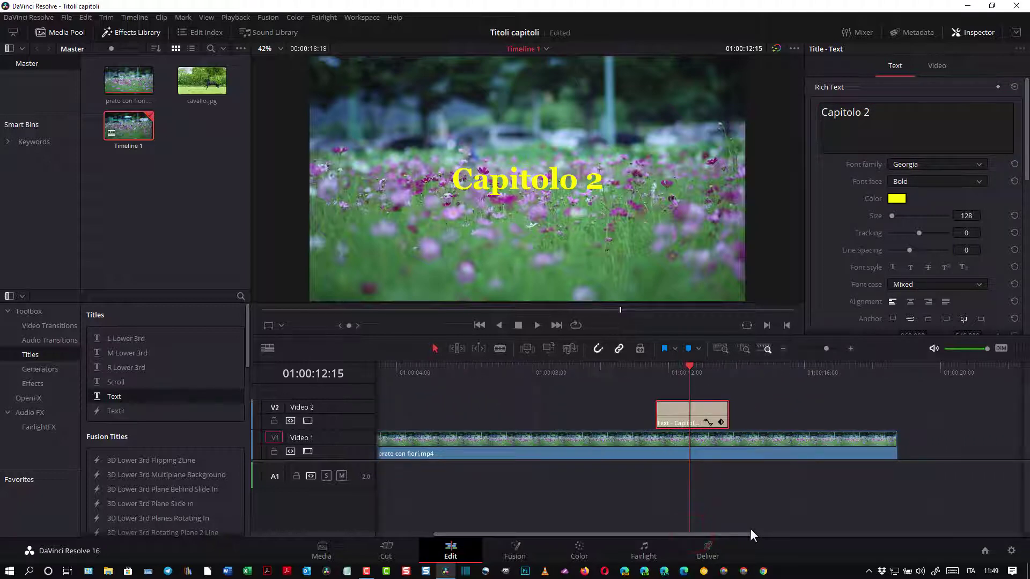
{"action": "left_click_drag", "start_coordinate": [672, 411], "coordinate": [427, 407]}
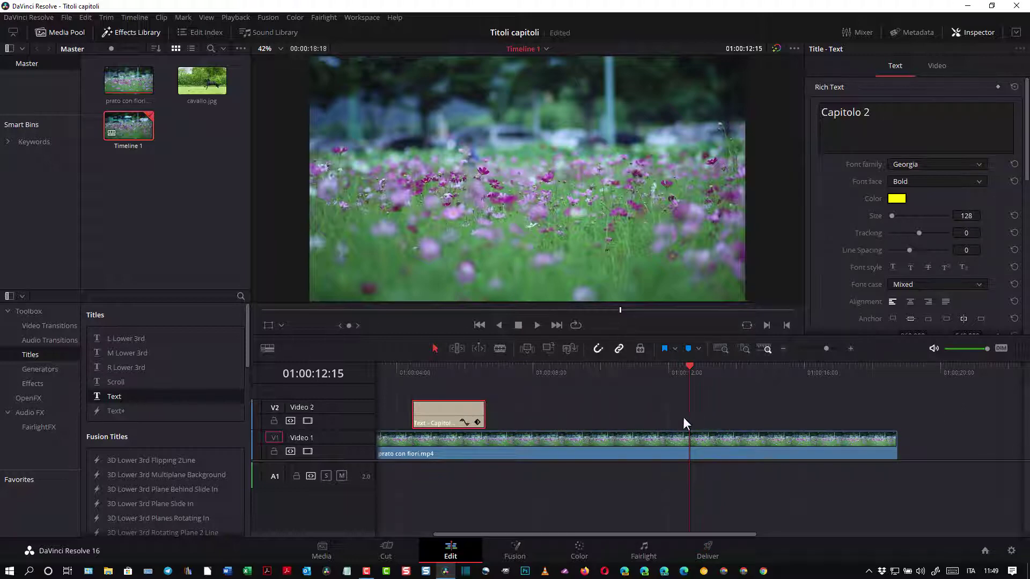
- Paste another title copy on Video 2 and change its text to 'Capitolo 3'
{"action": "right_click", "coordinate": [696, 415]}
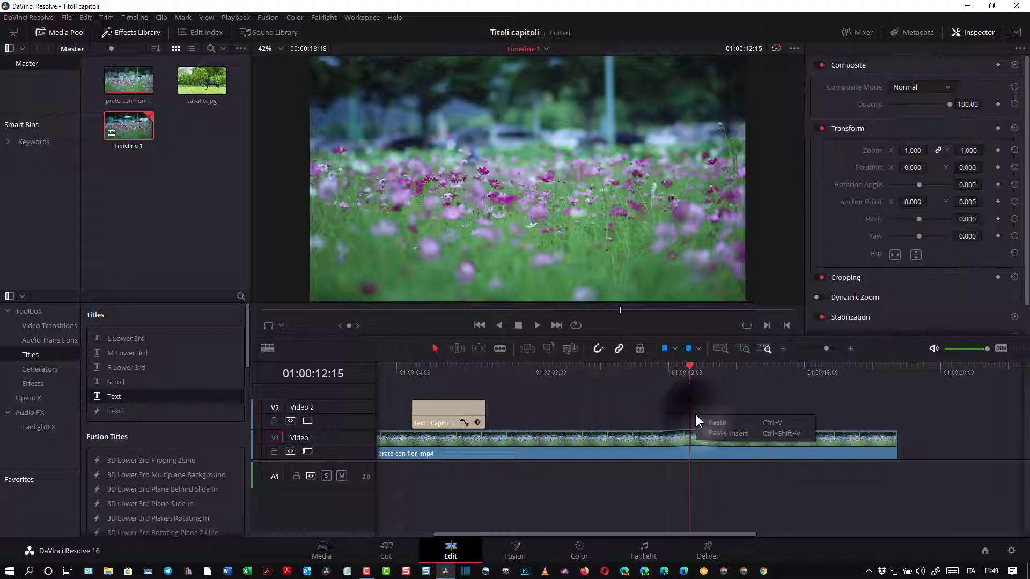
{"action": "left_click", "coordinate": [714, 422]}
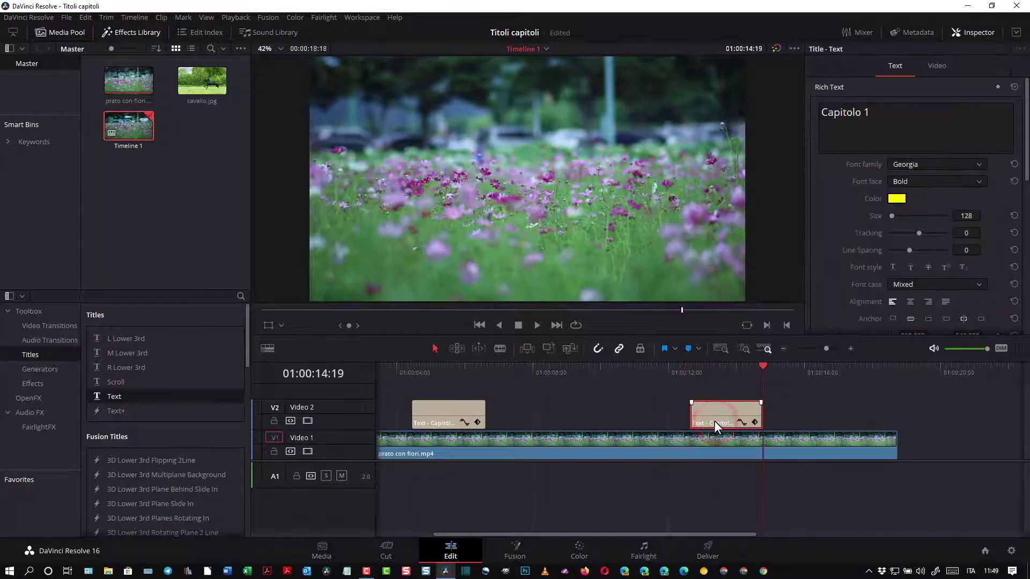
{"action": "left_click_drag", "start_coordinate": [763, 369], "coordinate": [733, 370]}
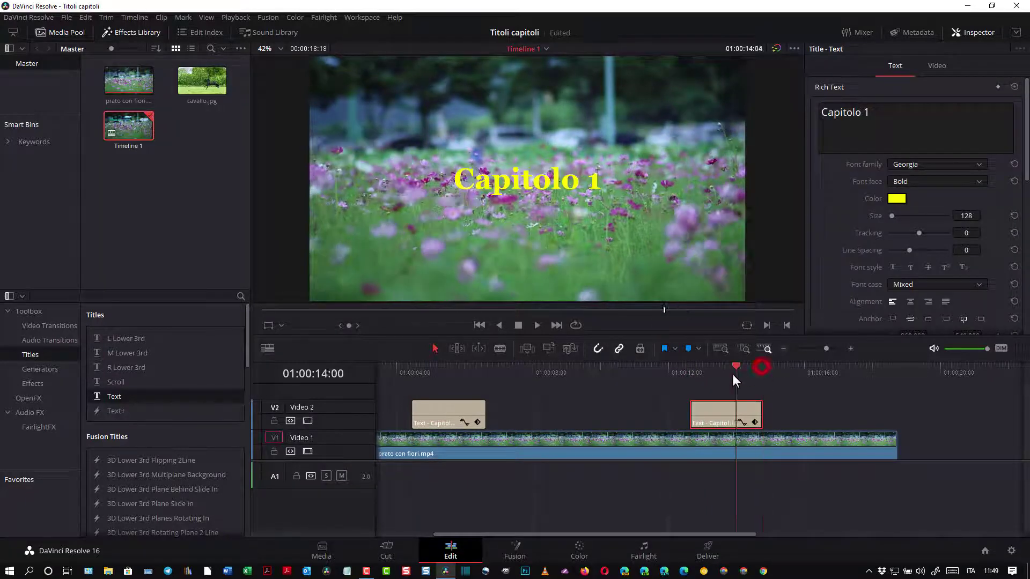
{"action": "left_click", "coordinate": [730, 410]}
{"action": "double_click", "coordinate": [864, 113]}
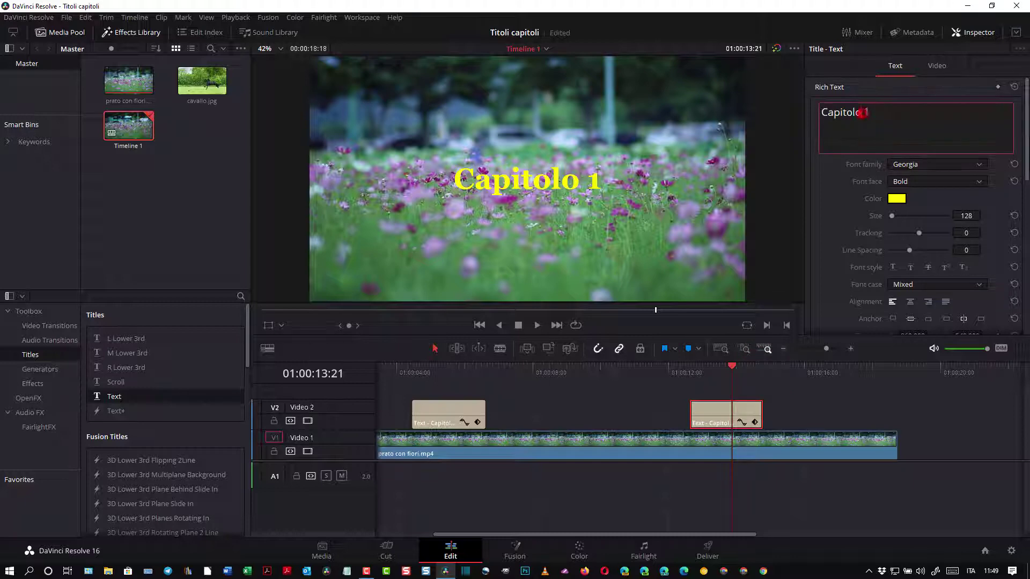
{"action": "type", "text": "3"}
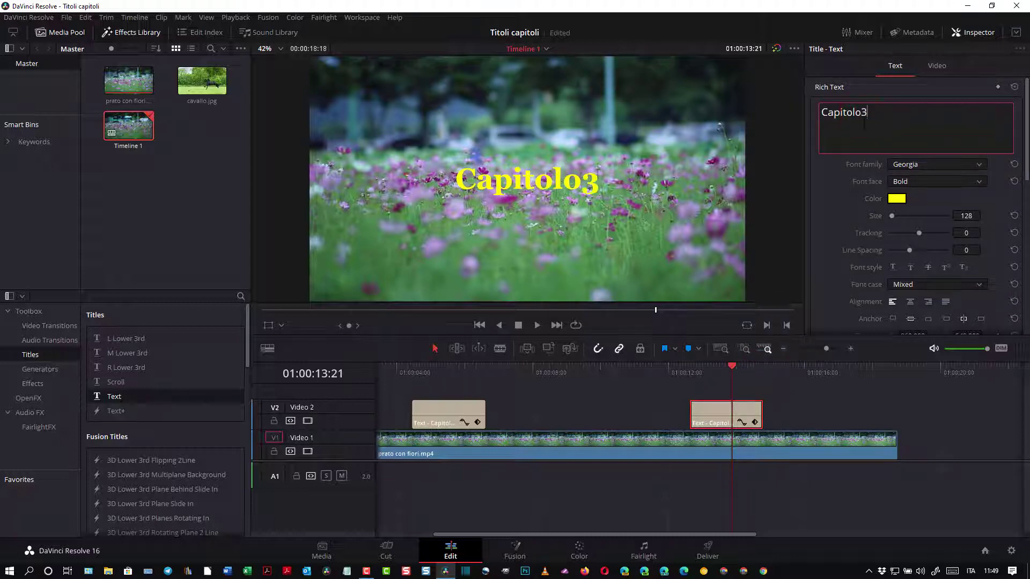
{"action": "left_click", "coordinate": [863, 112]}
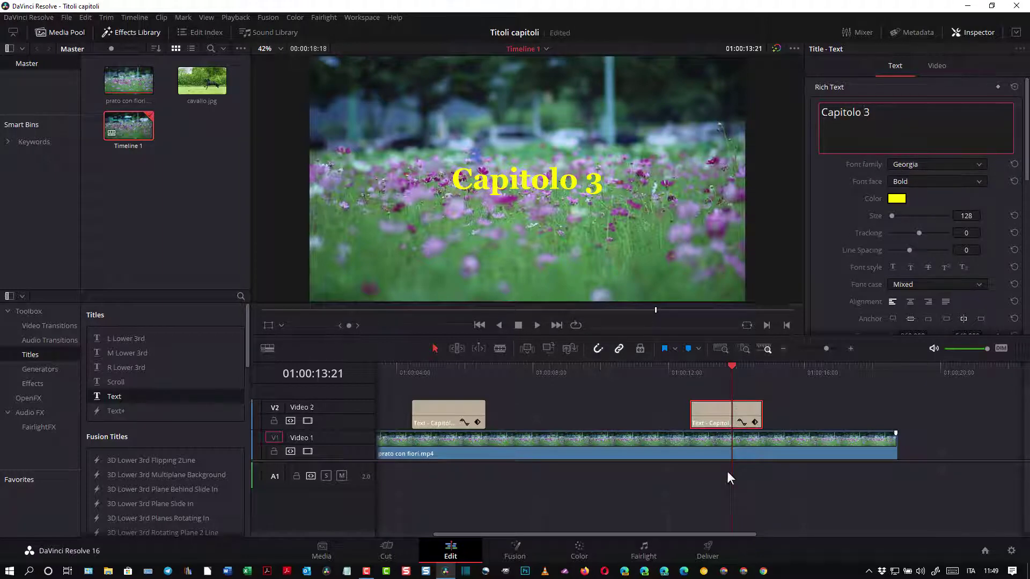
- Zoom the timeline out and drag the Capitolo 3 clip left, just behind Capitolo 2
{"action": "left_click_drag", "start_coordinate": [732, 365], "coordinate": [472, 378]}
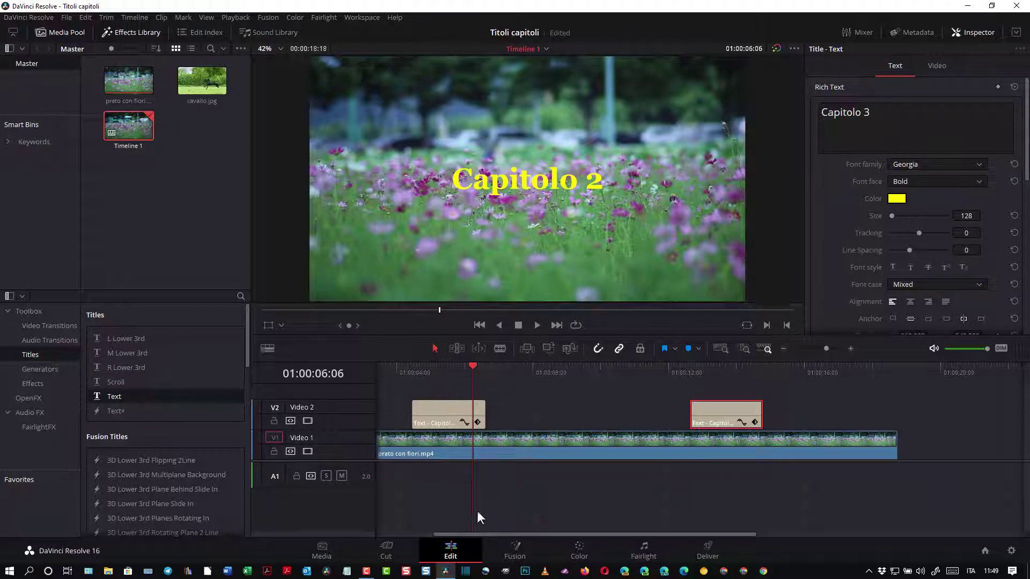
{"action": "left_click", "coordinate": [784, 348]}
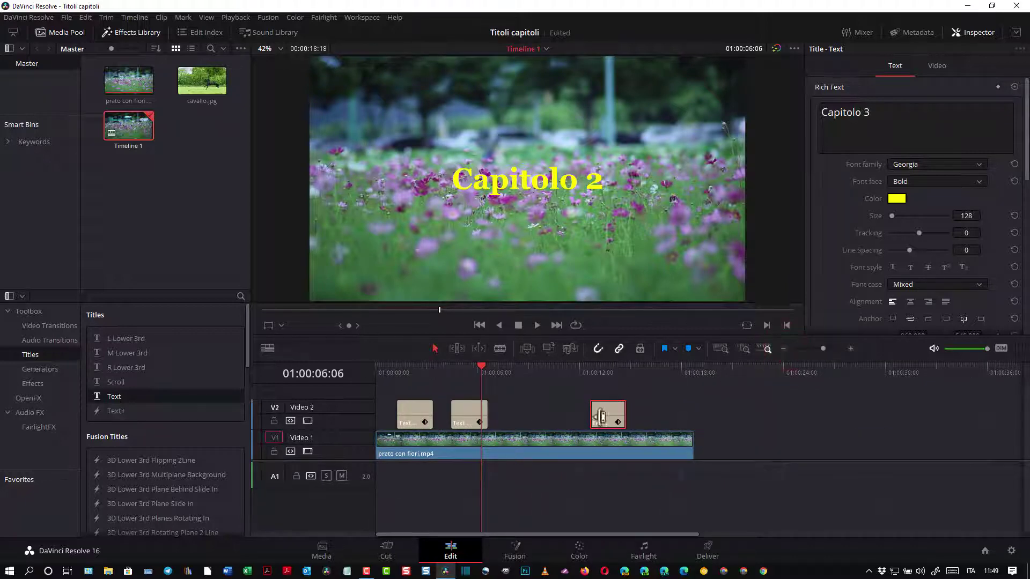
{"action": "left_click_drag", "start_coordinate": [601, 415], "coordinate": [517, 415]}
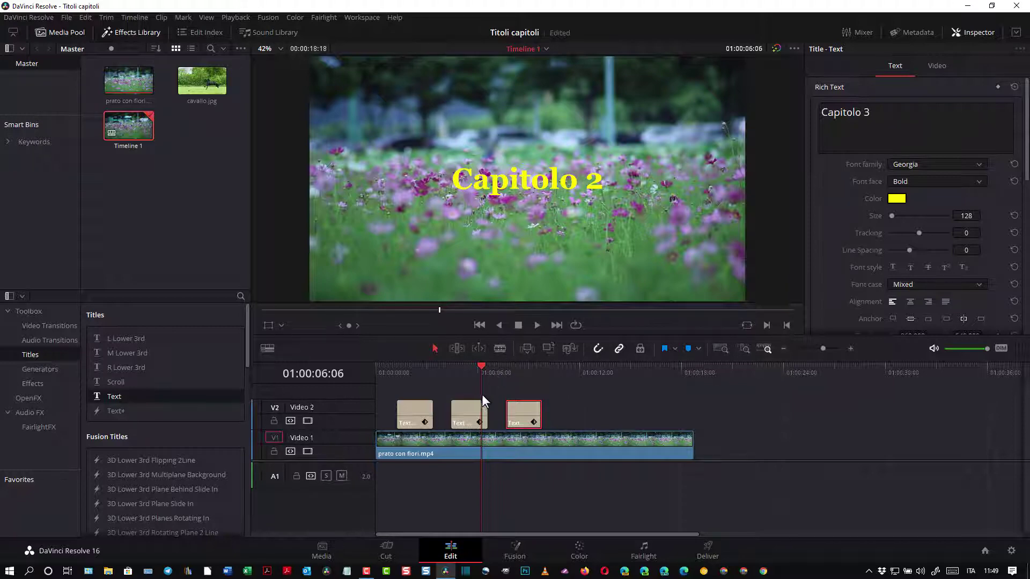
- Cut the Capitolo 1, Capitolo 2 and Capitolo 3 title clips off Video 2
{"action": "left_click", "coordinate": [409, 415]}
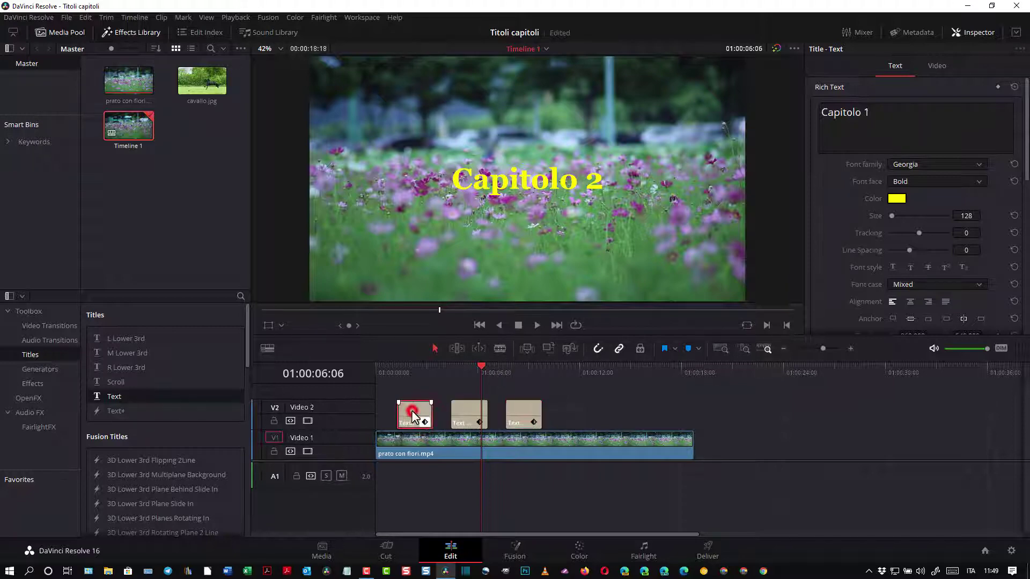
{"action": "right_click", "coordinate": [413, 415]}
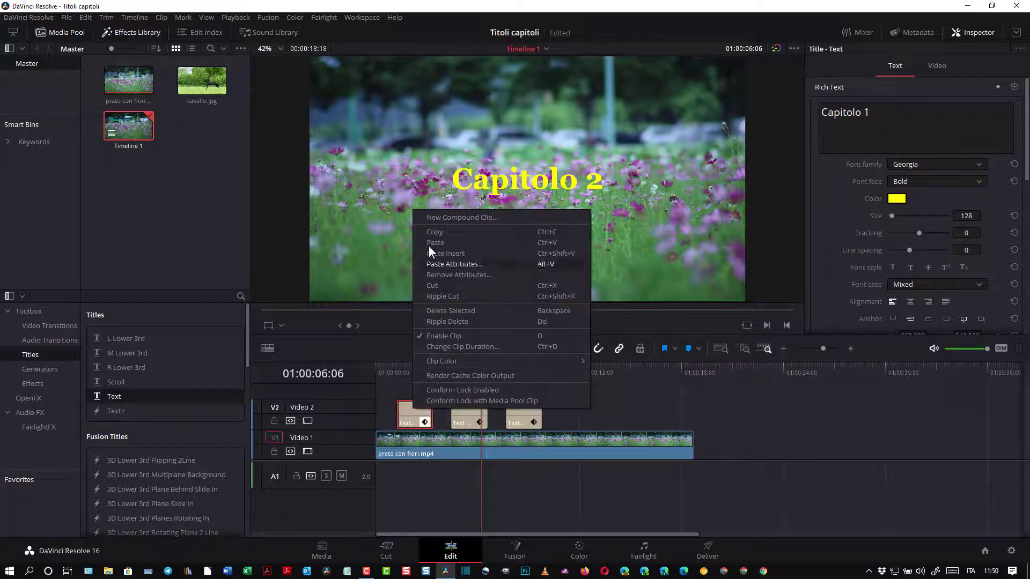
{"action": "left_click", "coordinate": [434, 283]}
{"action": "left_click", "coordinate": [469, 409]}
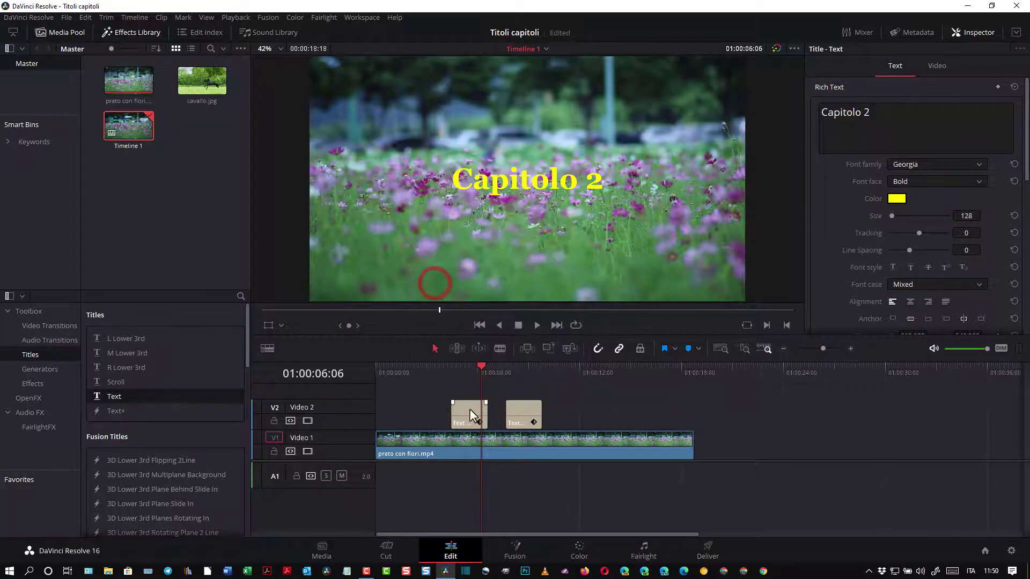
{"action": "right_click", "coordinate": [469, 407]}
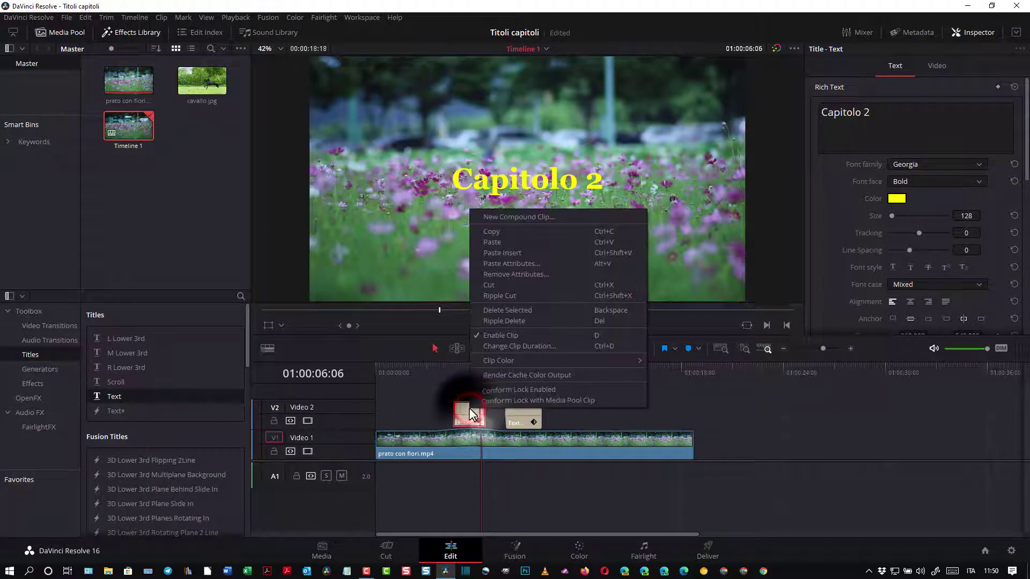
{"action": "left_click", "coordinate": [488, 284]}
{"action": "left_click", "coordinate": [520, 410]}
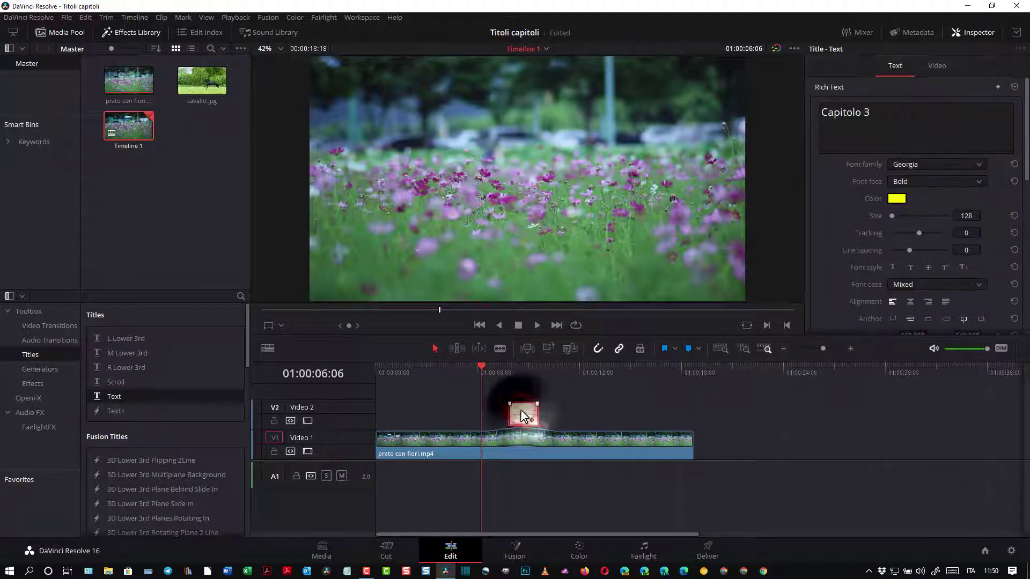
{"action": "right_click", "coordinate": [521, 410]}
{"action": "left_click", "coordinate": [535, 288]}
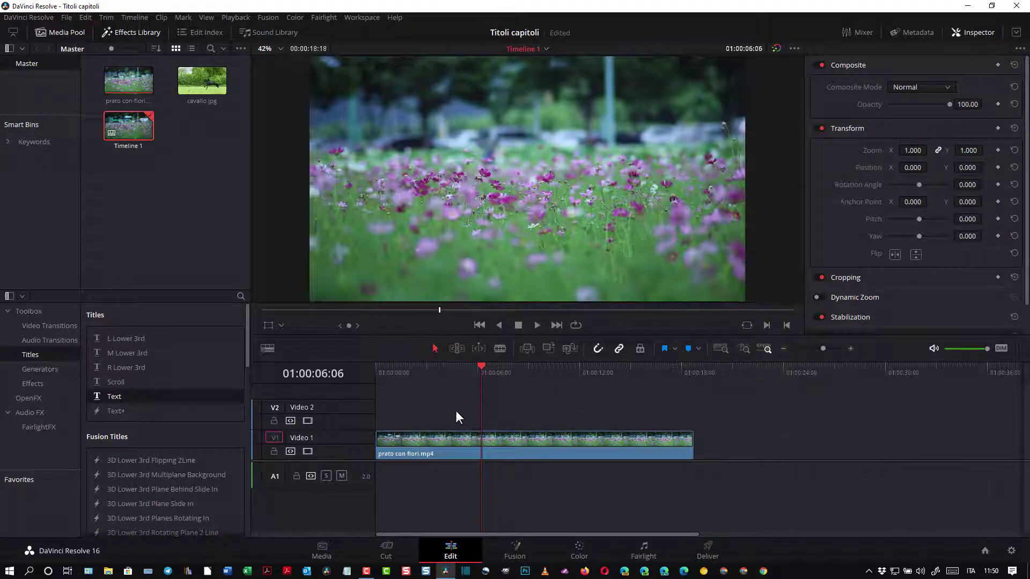
- Return the playhead to 01:00:00:00 and list the Generators in the Effects Library
{"action": "left_click_drag", "start_coordinate": [481, 369], "coordinate": [394, 380]}
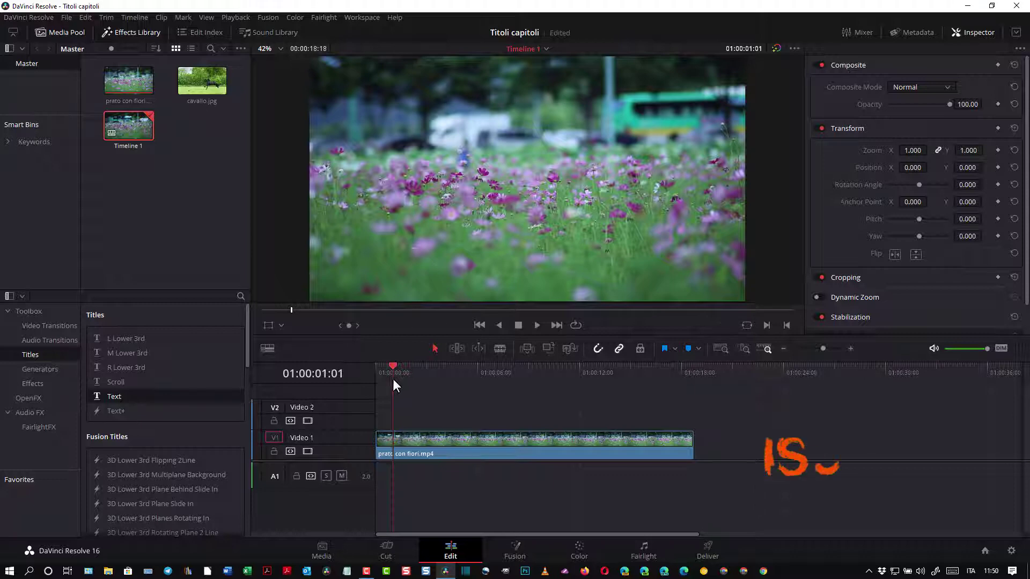
{"action": "left_click_drag", "start_coordinate": [393, 379], "coordinate": [372, 380]}
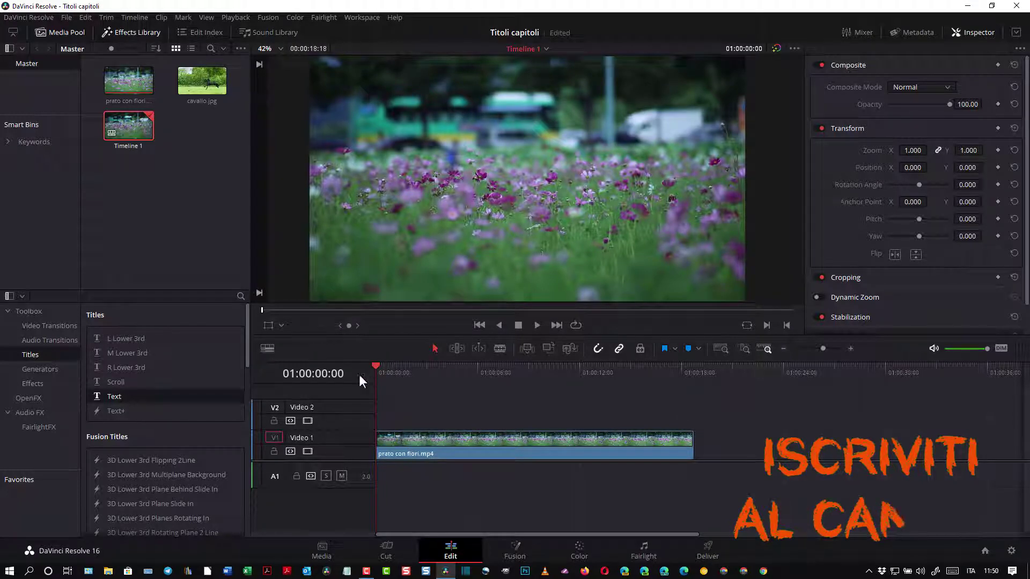
{"action": "left_click", "coordinate": [42, 369]}
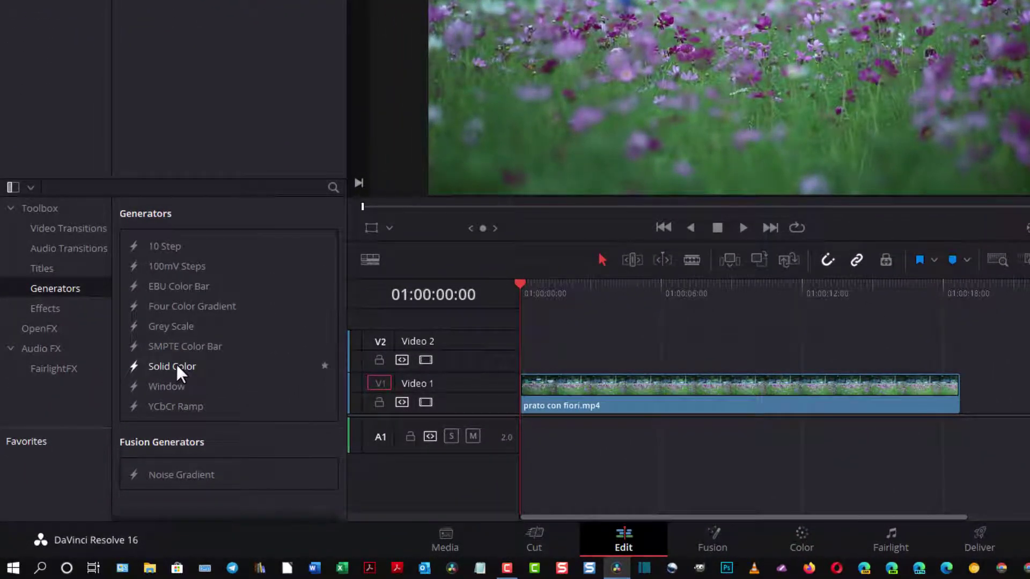
- Place a Solid Color generator at the start of Video 2, trimmed to about two seconds
{"action": "left_click", "coordinate": [176, 366]}
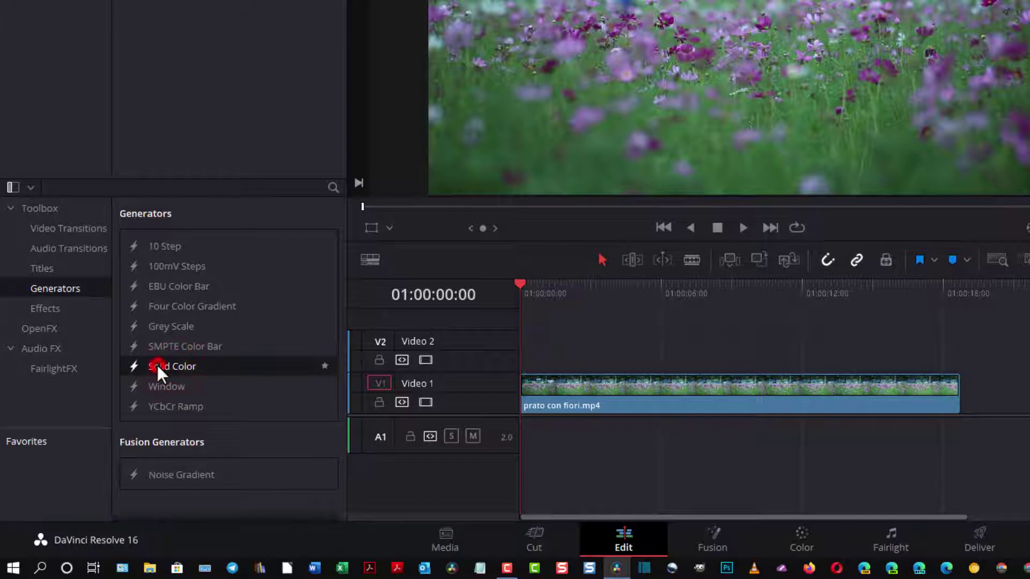
{"action": "mouse_move", "coordinate": [156, 365]}
{"action": "left_mouse_down"}
{"action": "mouse_move", "coordinate": [540, 331]}
{"action": "mouse_move", "coordinate": [527, 336]}
{"action": "left_mouse_up"}
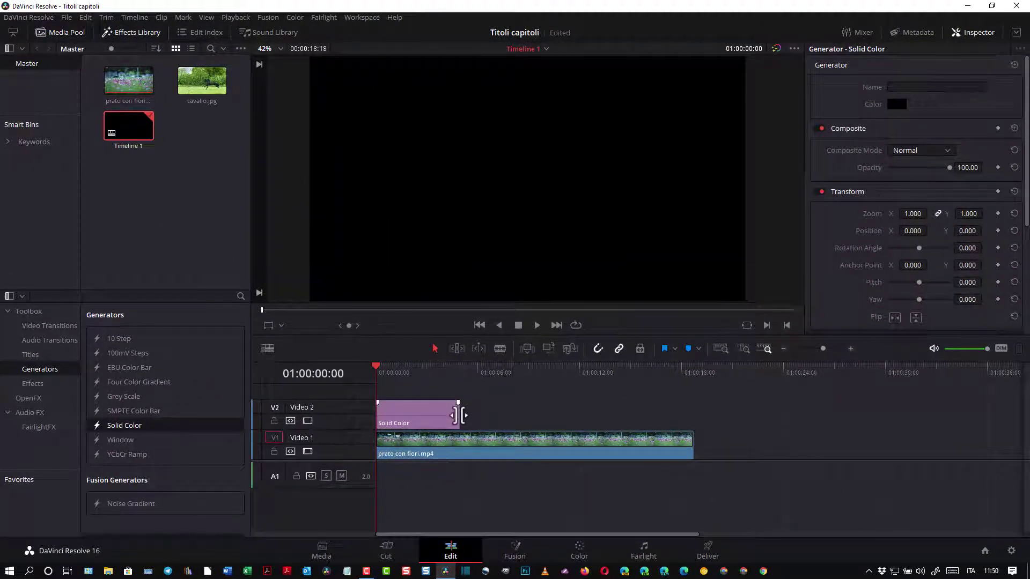
{"action": "left_click_drag", "start_coordinate": [458, 413], "coordinate": [440, 416]}
{"action": "left_click_drag", "start_coordinate": [432, 417], "coordinate": [418, 418]}
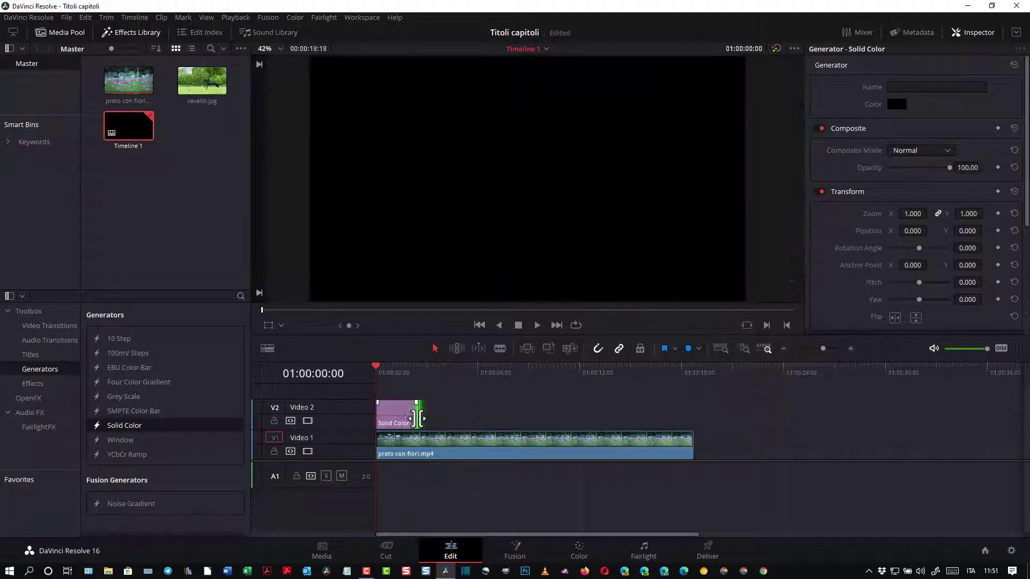
{"action": "left_click_drag", "start_coordinate": [375, 368], "coordinate": [388, 370]}
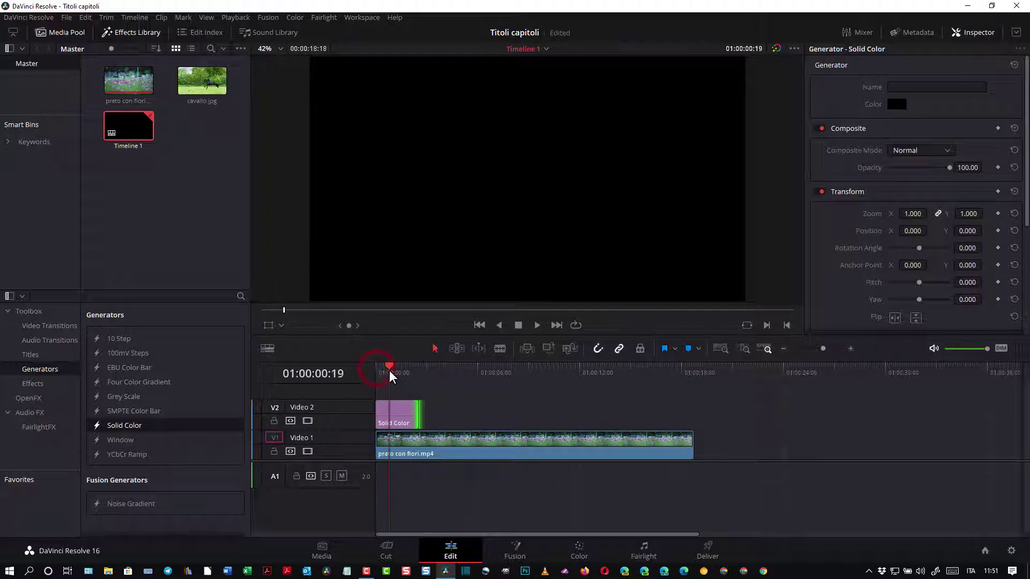
- Set the Solid Color clip's colour to pure red (#ff0000) in the Inspector
{"action": "left_click", "coordinate": [399, 426]}
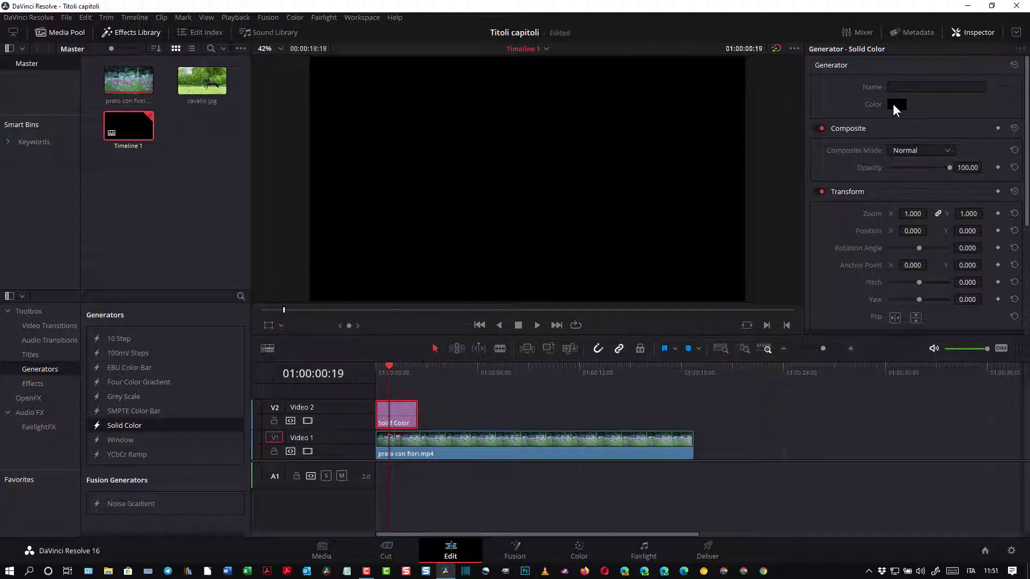
{"action": "left_click", "coordinate": [896, 104]}
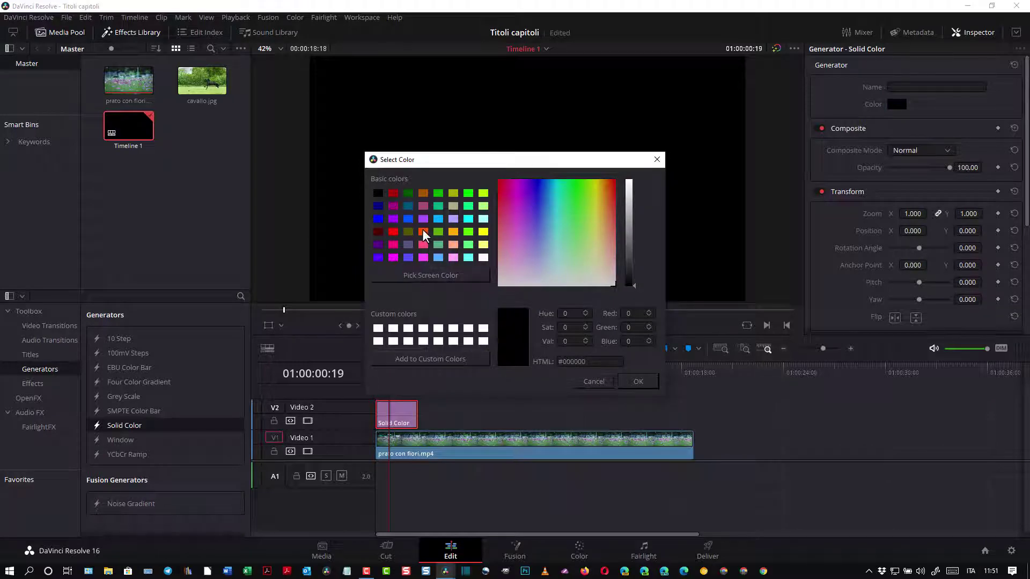
{"action": "left_click", "coordinate": [393, 232]}
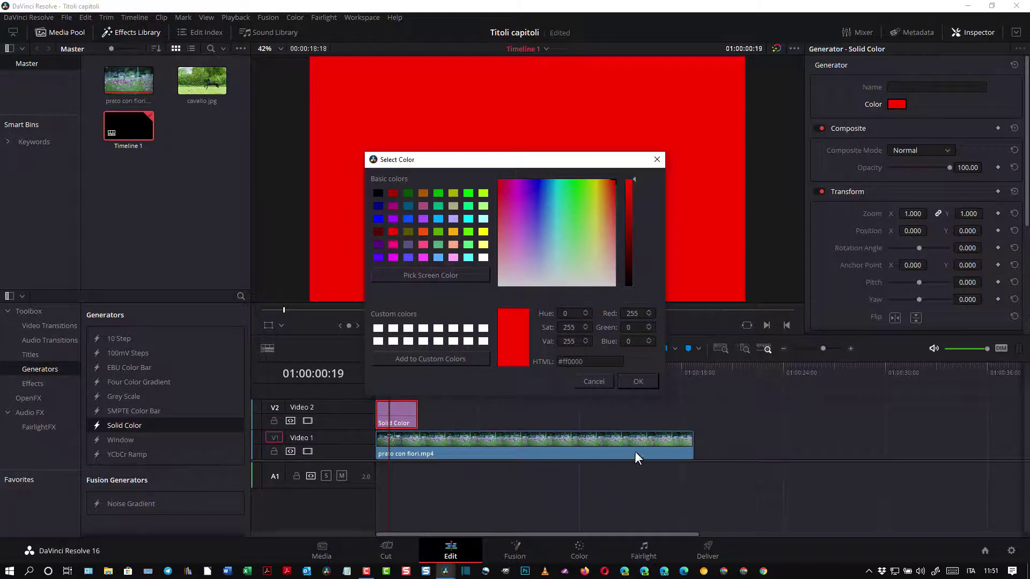
{"action": "left_click", "coordinate": [639, 380]}
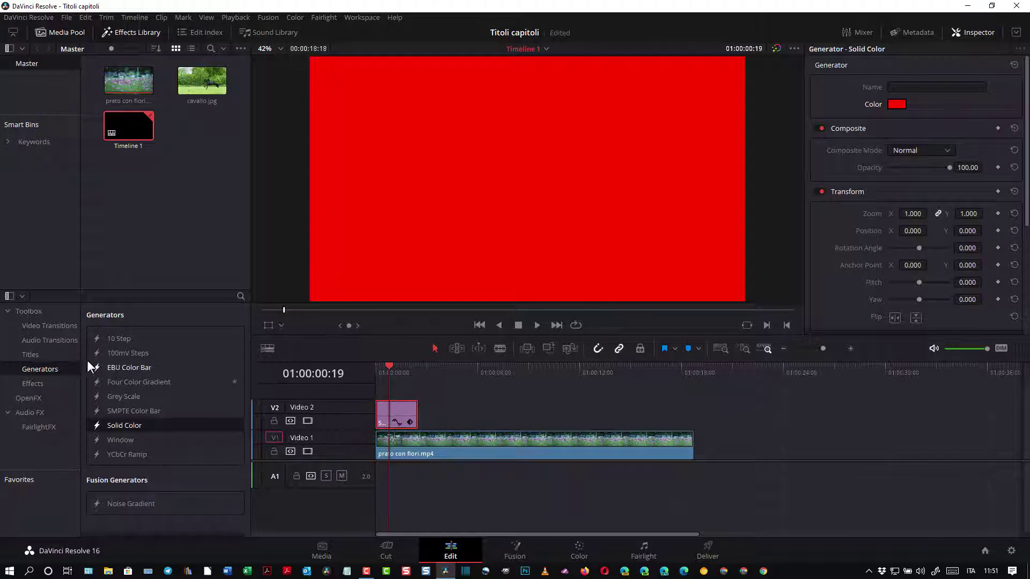
- Add a Text title on a new Video 3 track, trimmed to the red clip's length
{"action": "left_click", "coordinate": [31, 355]}
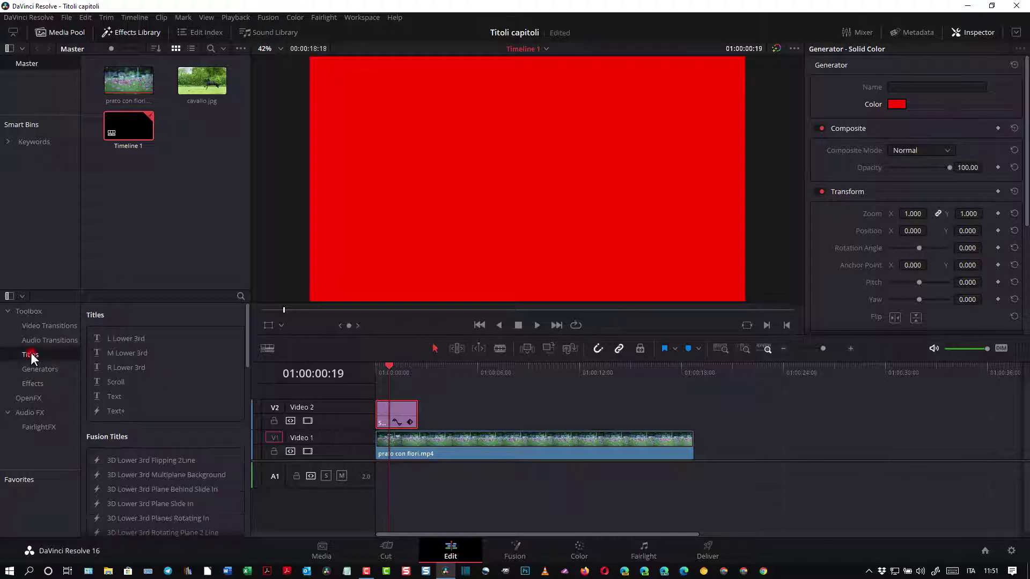
{"action": "left_click", "coordinate": [116, 396]}
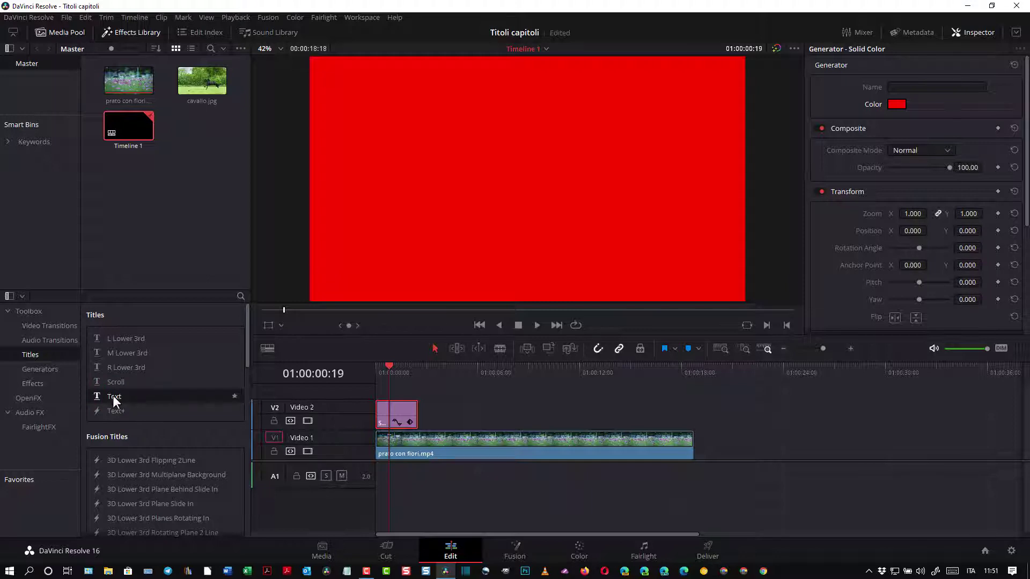
{"action": "left_click_drag", "start_coordinate": [526, 460], "coordinate": [526, 496]}
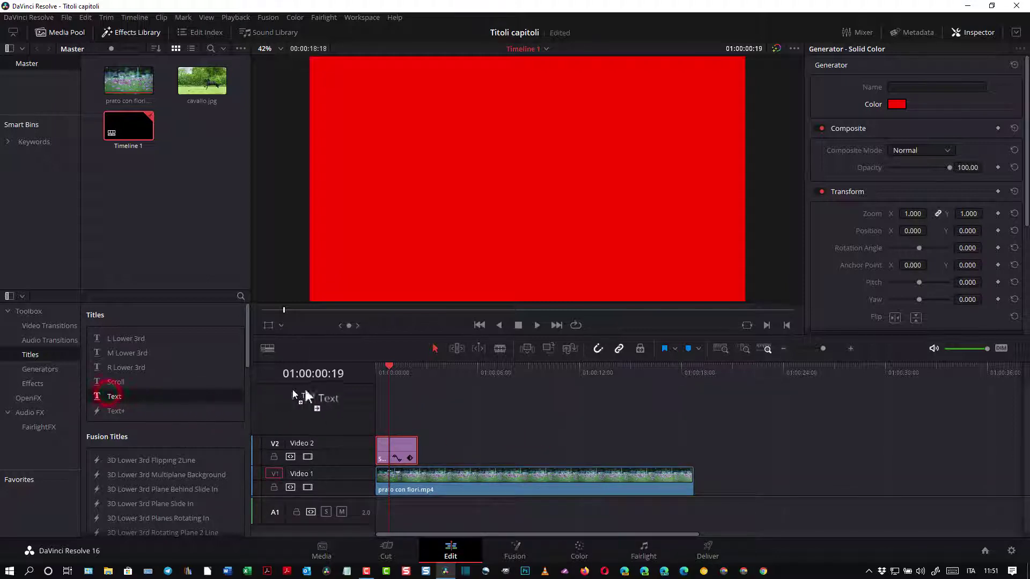
{"action": "left_click_drag", "start_coordinate": [110, 397], "coordinate": [397, 414]}
{"action": "left_click_drag", "start_coordinate": [458, 420], "coordinate": [424, 422]}
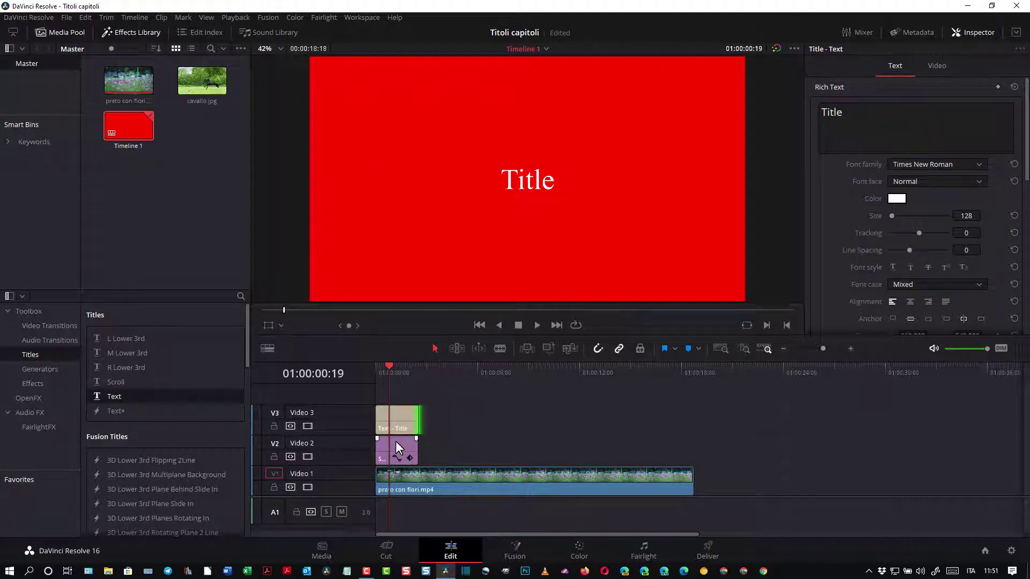
- Replace the title's placeholder text with 'Capitolo 1'
{"action": "left_click", "coordinate": [395, 413]}
{"action": "double_click", "coordinate": [843, 113]}
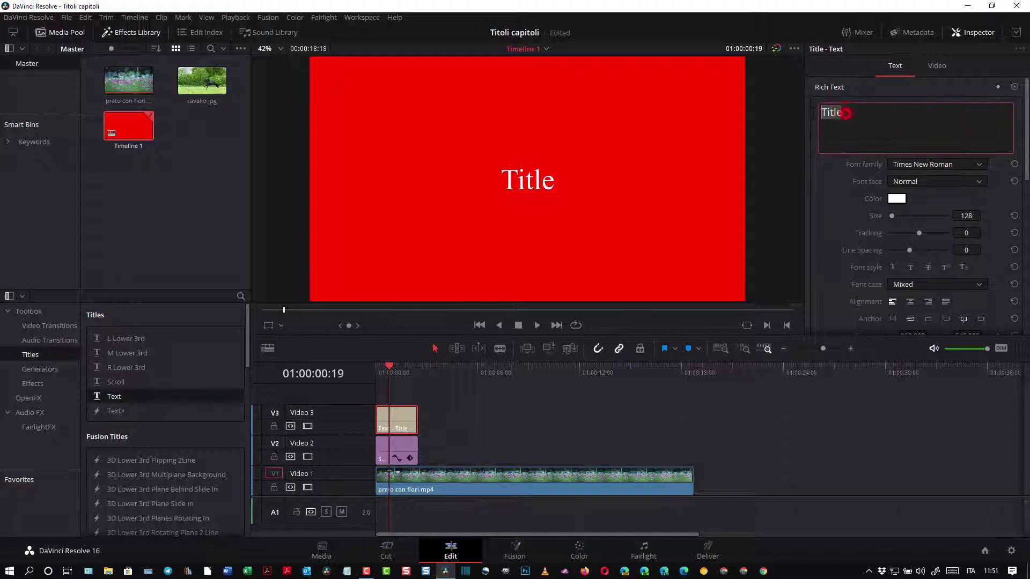
{"action": "type", "text": "Ca"}
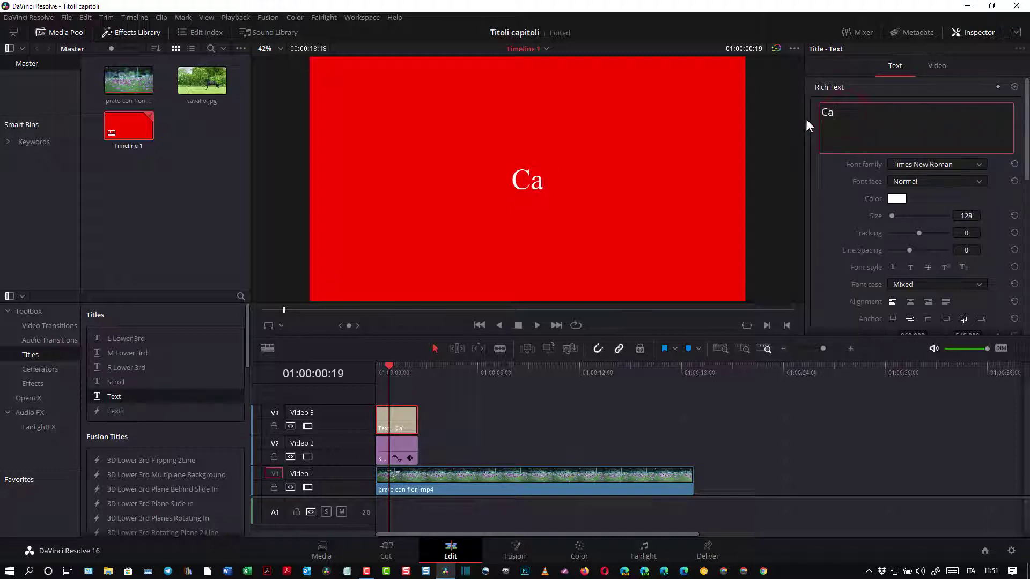
{"action": "type", "text": "p"}
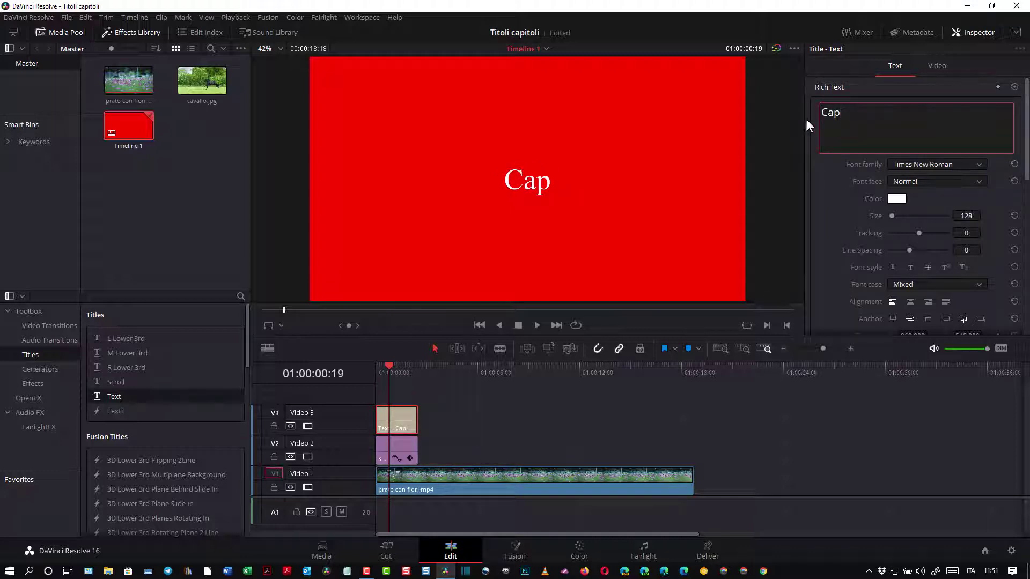
{"action": "type", "text": "itolo 1"}
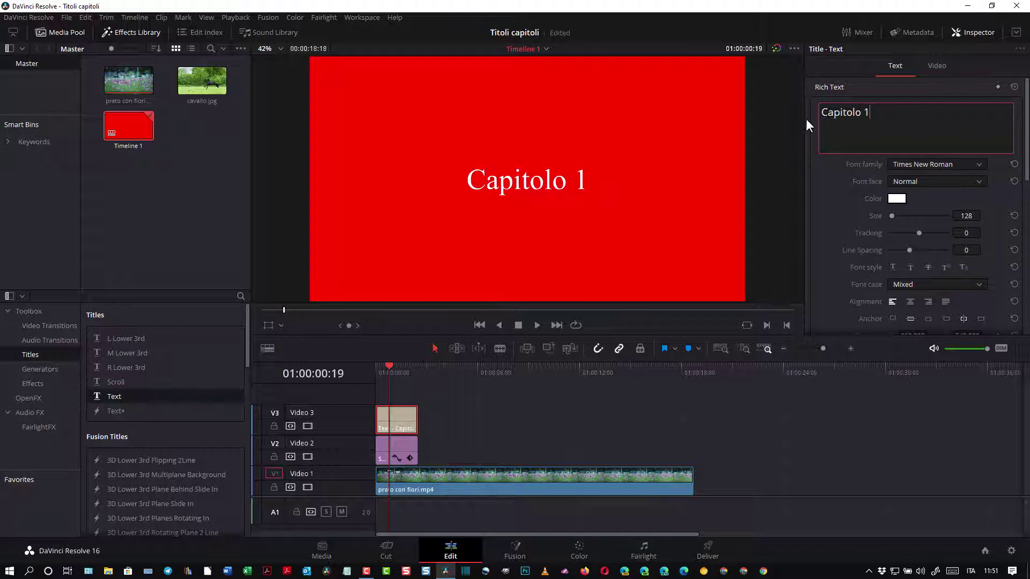
- Set the title font face to Bold and the font family to Georgia
{"action": "left_click", "coordinate": [982, 182]}
{"action": "left_click", "coordinate": [912, 203]}
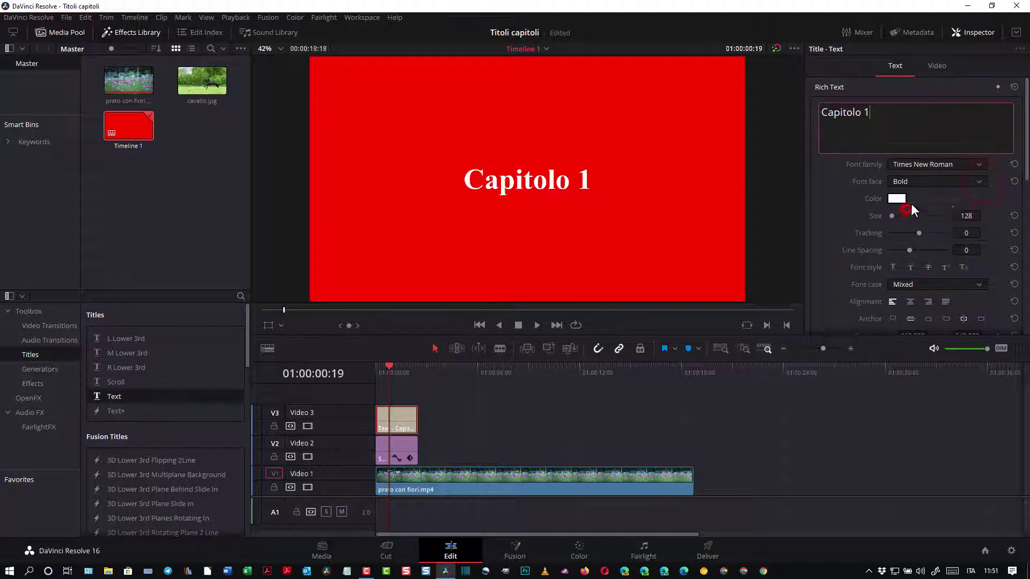
{"action": "left_click", "coordinate": [980, 166]}
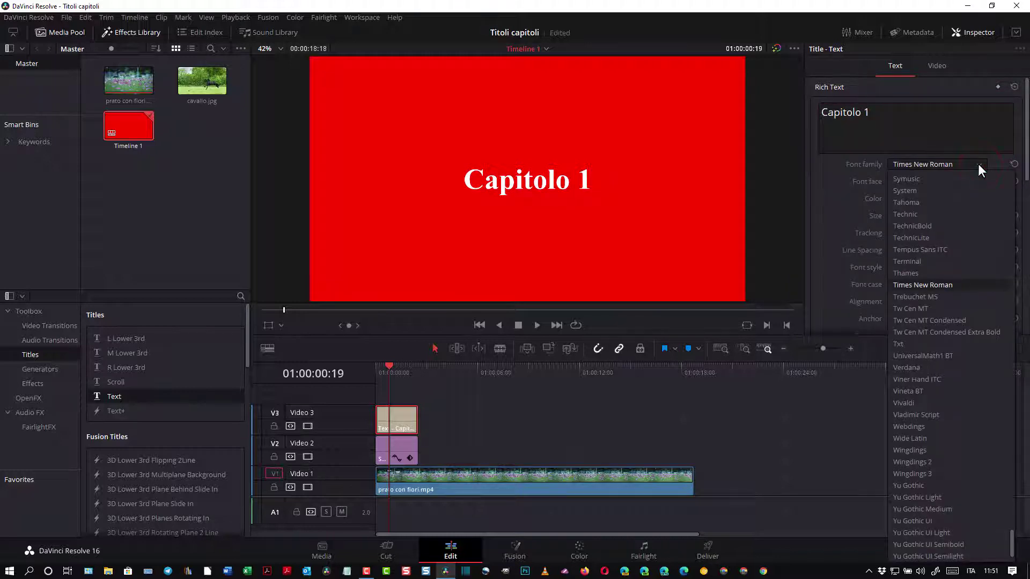
{"action": "key", "text": "g"}
{"action": "left_click", "coordinate": [907, 262]}
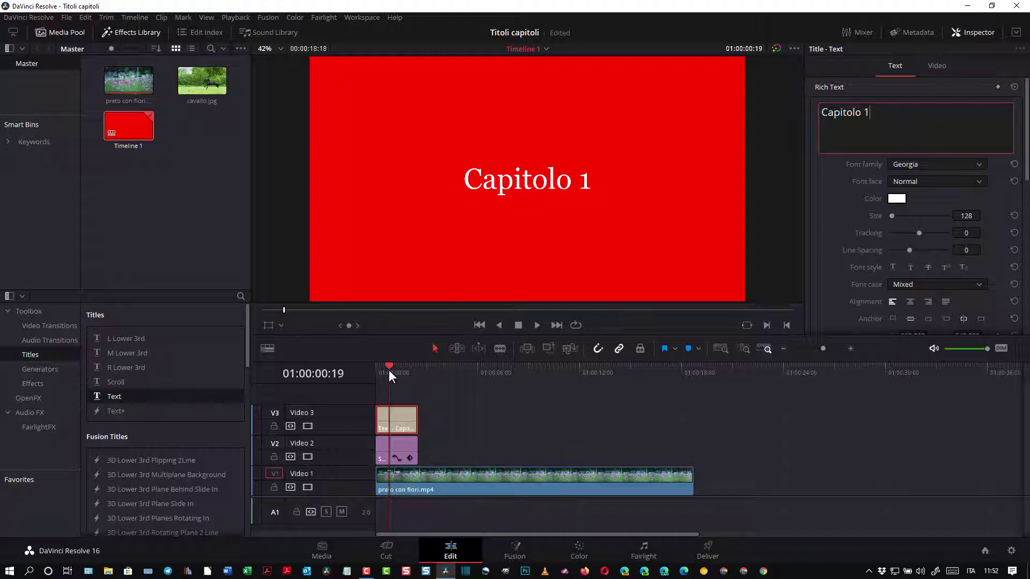
{"action": "left_click_drag", "start_coordinate": [388, 365], "coordinate": [375, 364]}
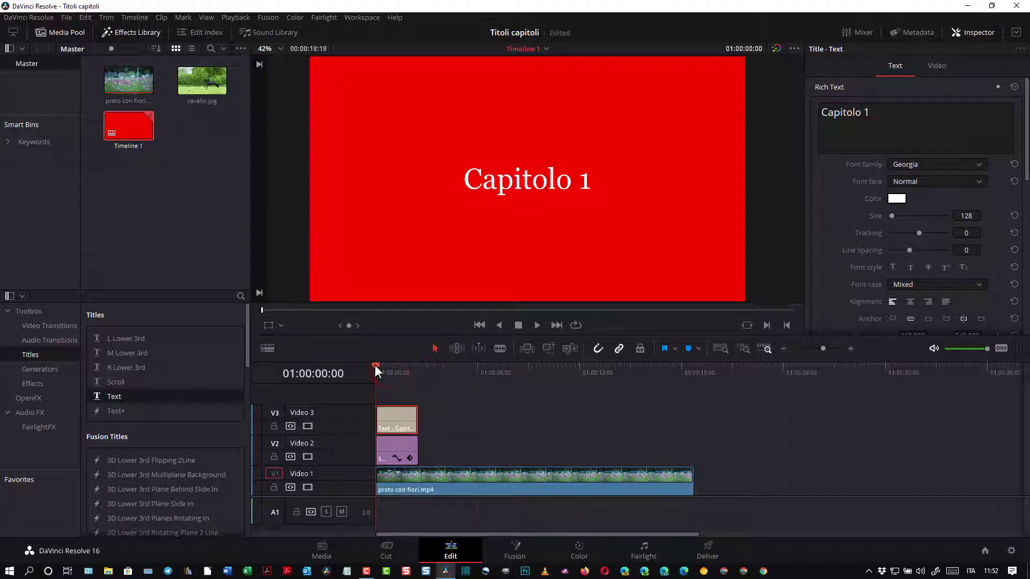
{"action": "left_click", "coordinate": [396, 449]}
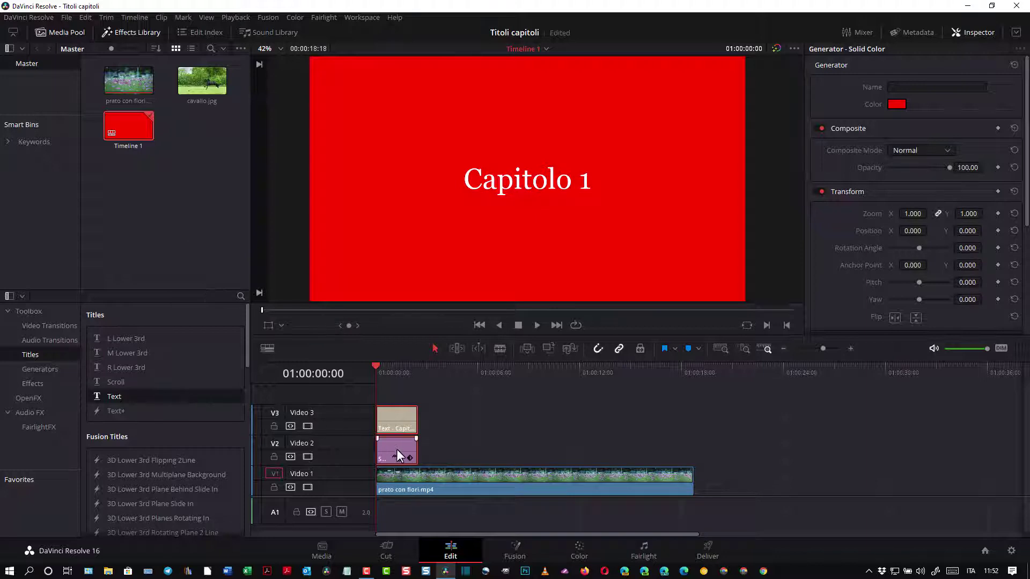
{"action": "left_click_drag", "start_coordinate": [397, 449], "coordinate": [169, 207]}
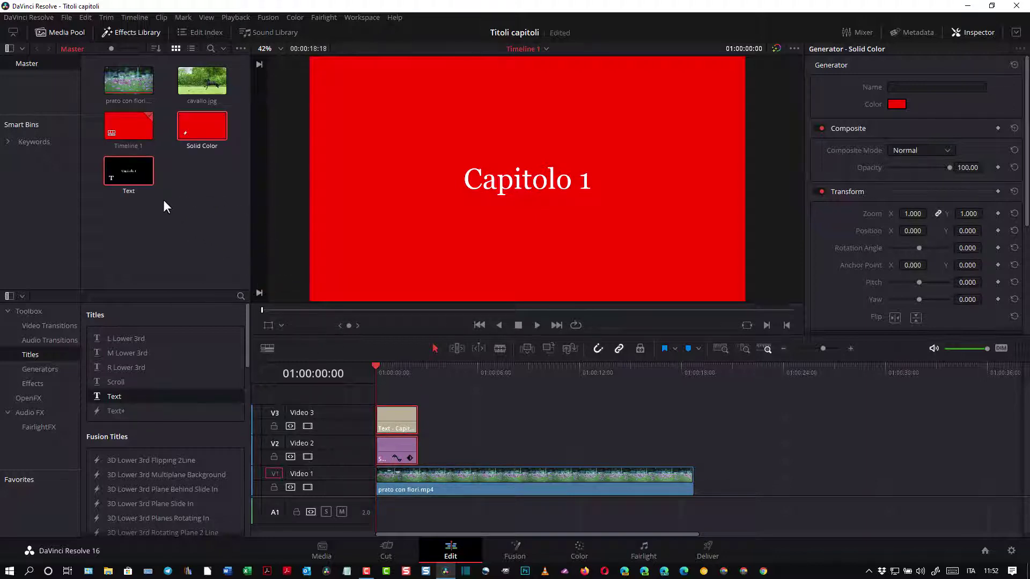
{"action": "left_click", "coordinate": [207, 129]}
- Insert the red Solid Color clip at the timeline start and place a Text title above it
{"action": "right_click", "coordinate": [199, 125]}
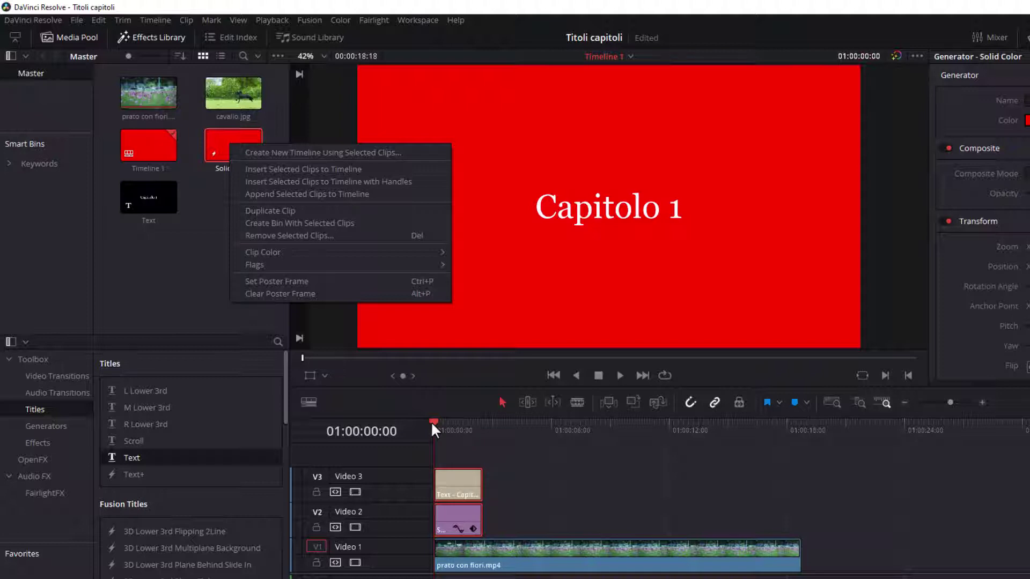
{"action": "left_click", "coordinate": [317, 169]}
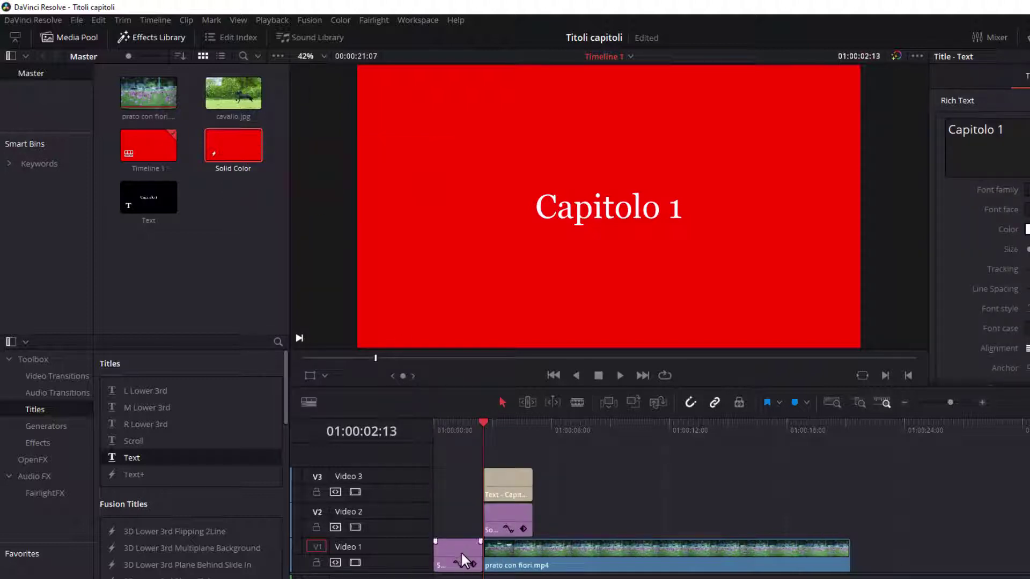
{"action": "left_click", "coordinate": [459, 558]}
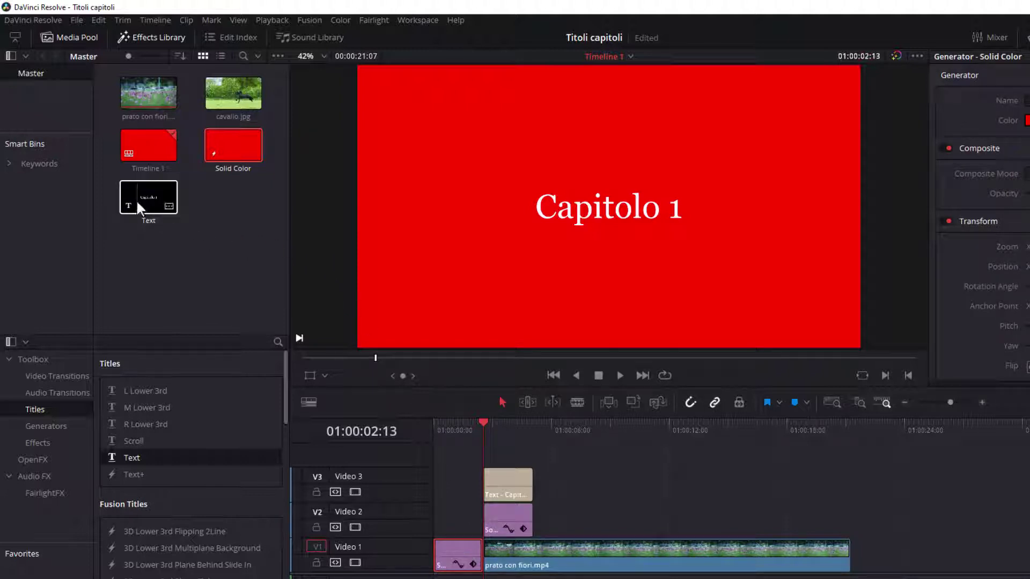
{"action": "left_click_drag", "start_coordinate": [136, 198], "coordinate": [433, 518]}
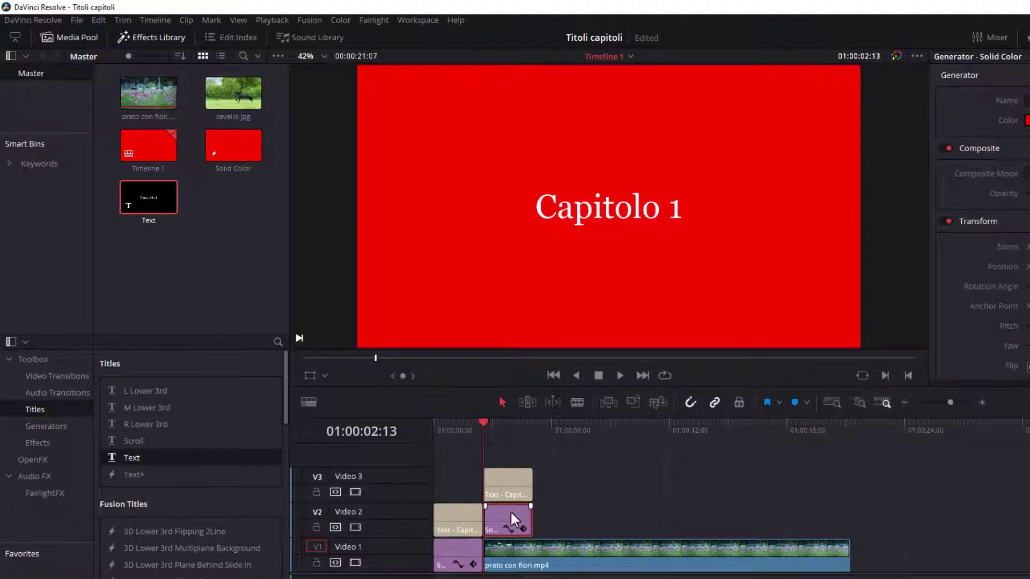
- Ripple-cut the extra Solid Color from Video 2 and cut the leftover Text from Video 3
{"action": "right_click", "coordinate": [511, 512]}
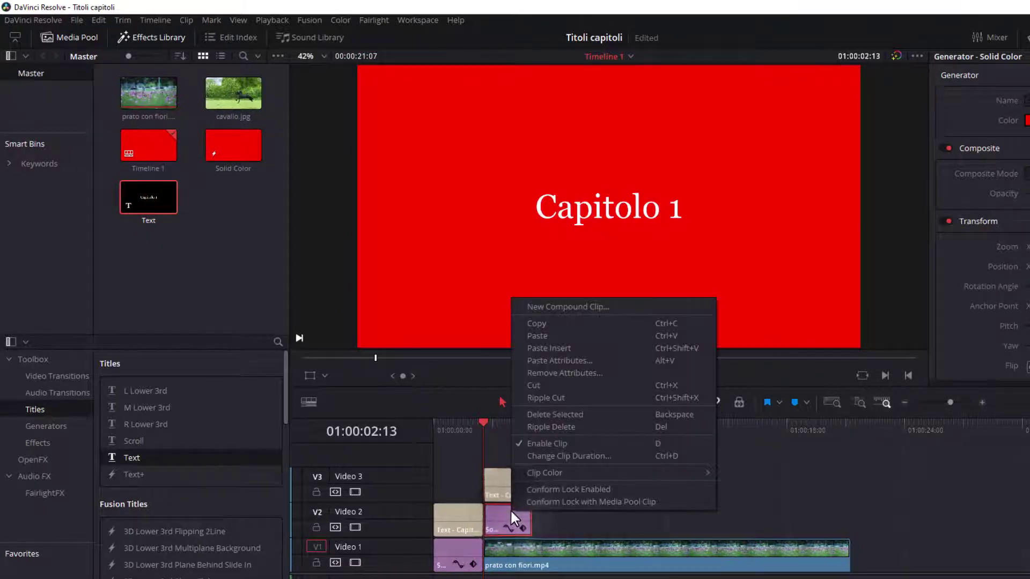
{"action": "left_click", "coordinate": [510, 509]}
{"action": "right_click", "coordinate": [510, 510]}
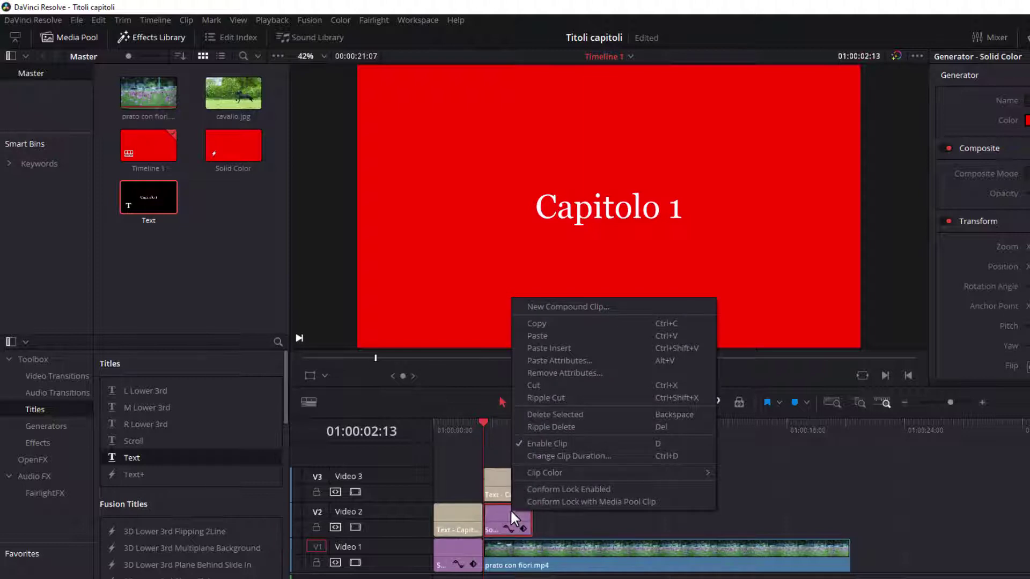
{"action": "left_click", "coordinate": [544, 384]}
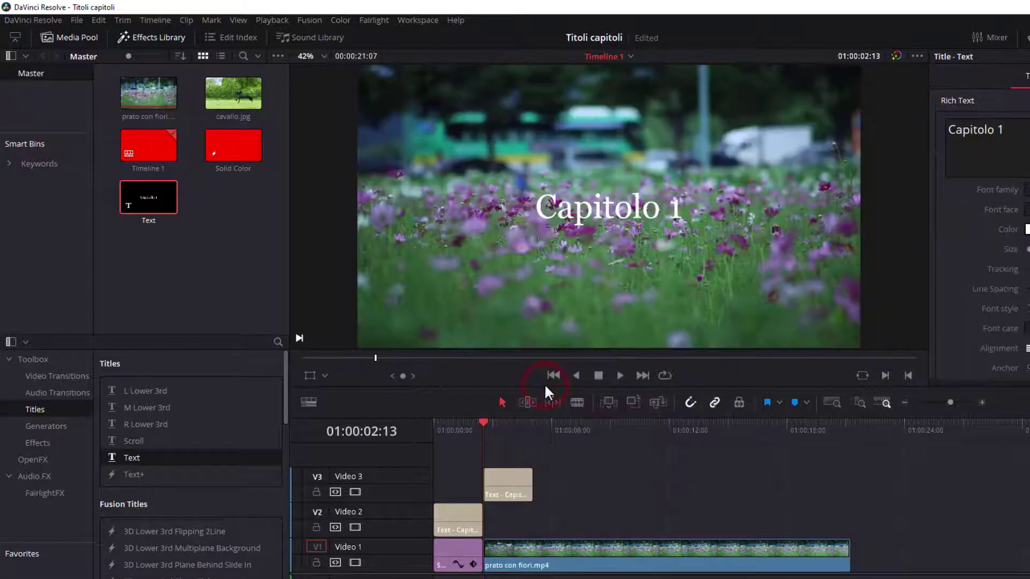
{"action": "right_click", "coordinate": [510, 481]}
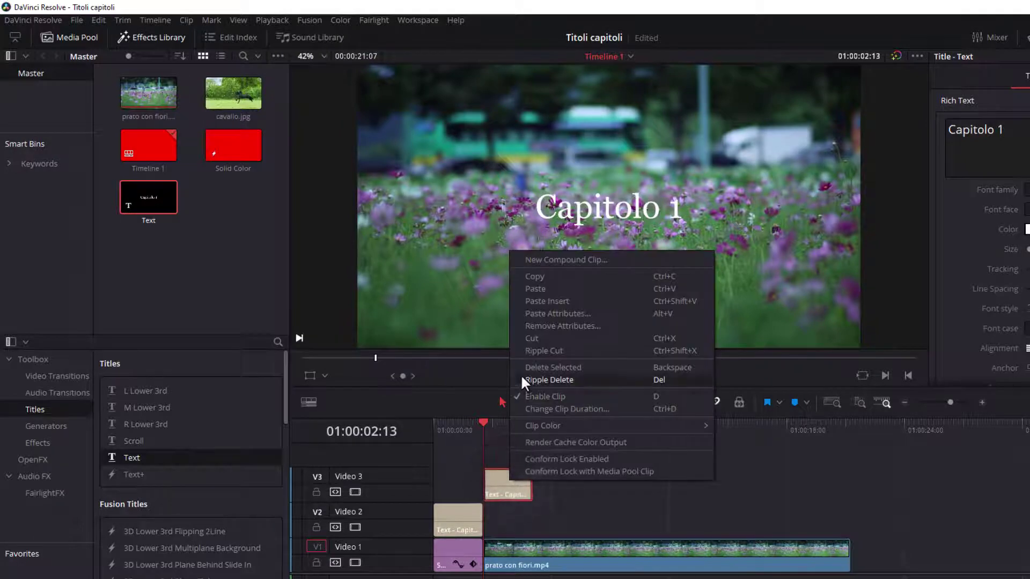
{"action": "left_click", "coordinate": [530, 340]}
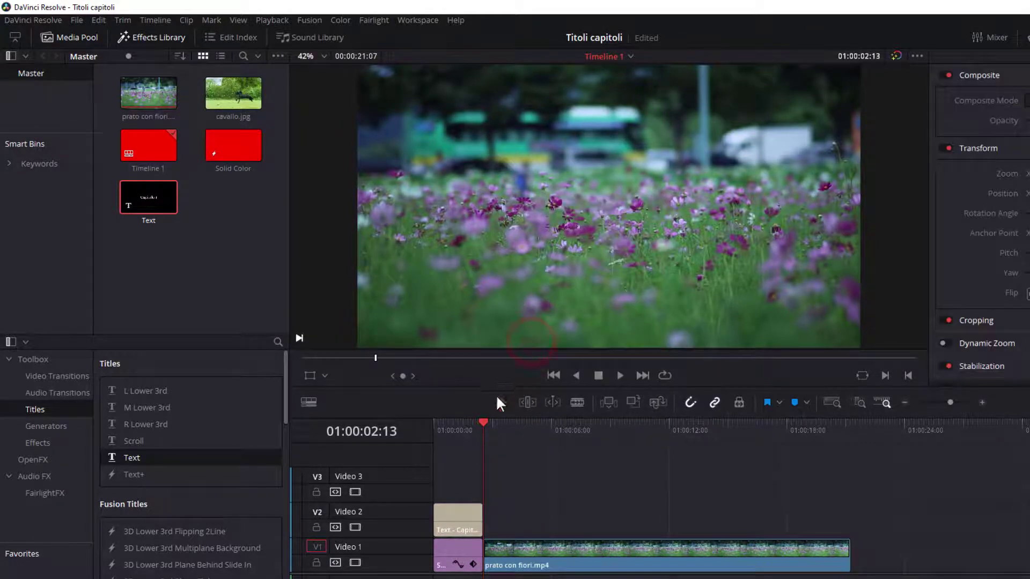
- Play the timeline from the start to check the red Capitolo 1 card
{"action": "left_click_drag", "start_coordinate": [484, 423], "coordinate": [420, 427]}
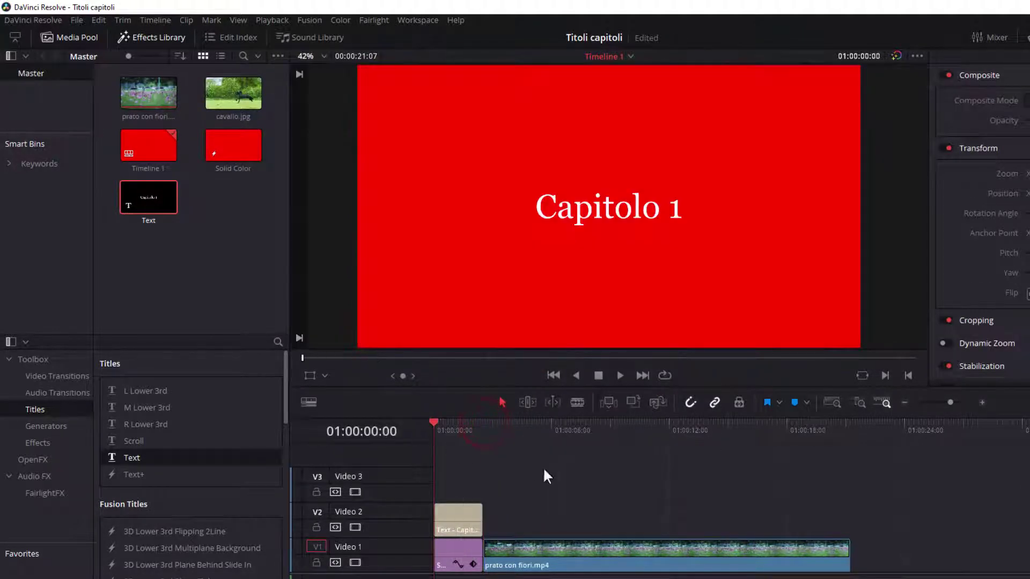
{"action": "left_click", "coordinate": [620, 375]}
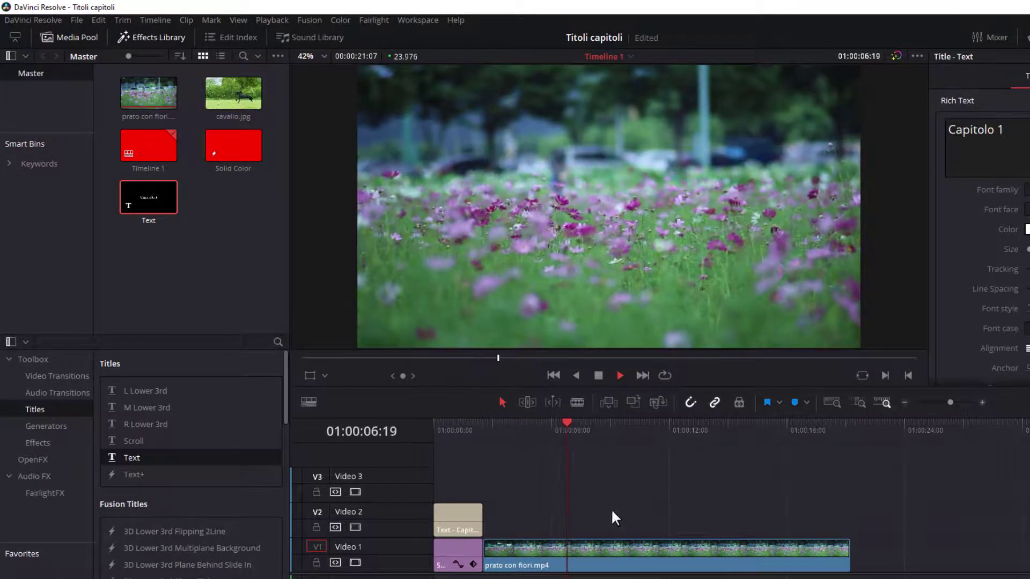
{"action": "left_click", "coordinate": [597, 376]}
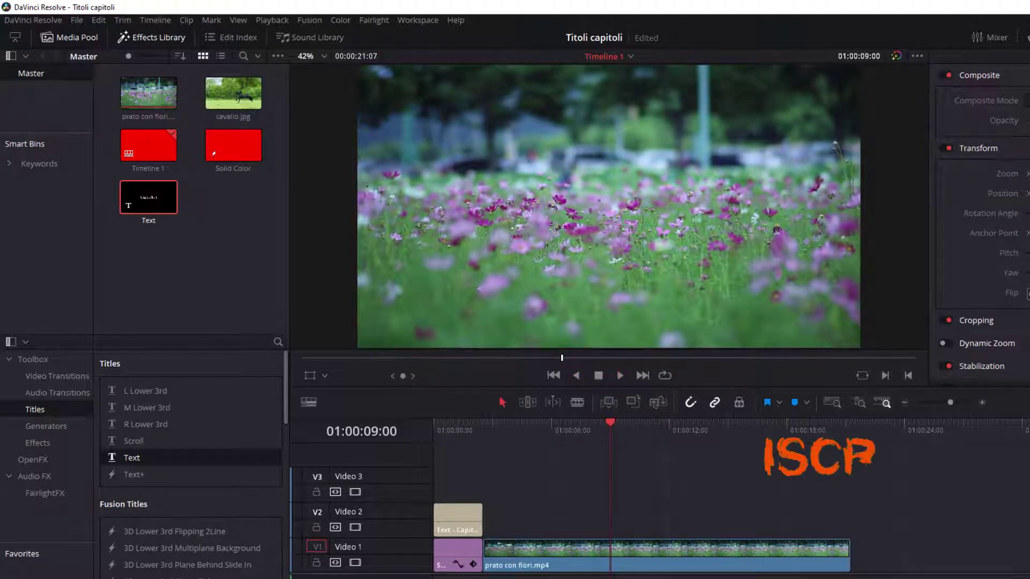
- Insert a second red Solid Color card into the flower clip at the playhead
{"action": "left_click", "coordinate": [233, 145]}
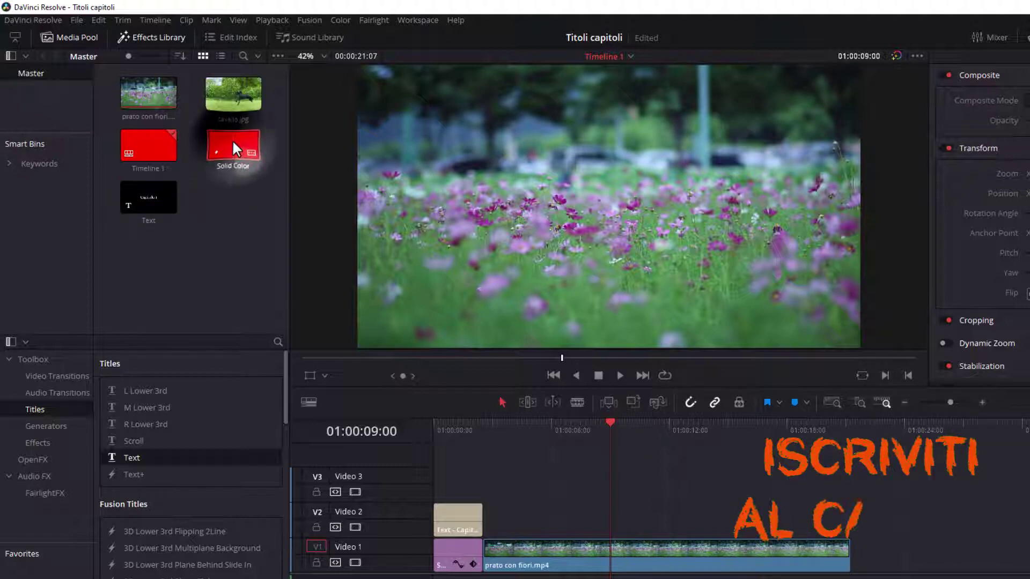
{"action": "right_click", "coordinate": [233, 143]}
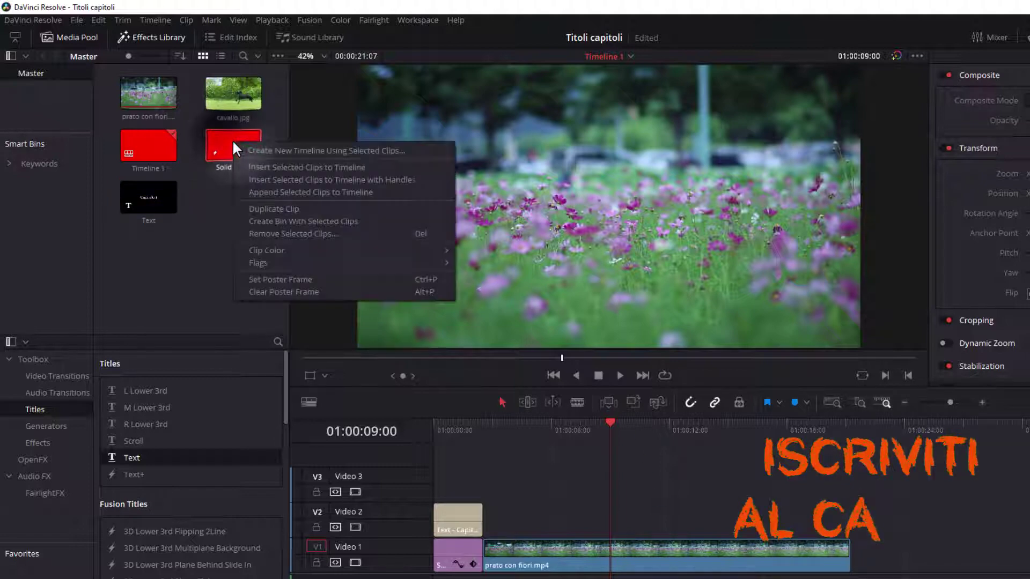
{"action": "left_click", "coordinate": [268, 167]}
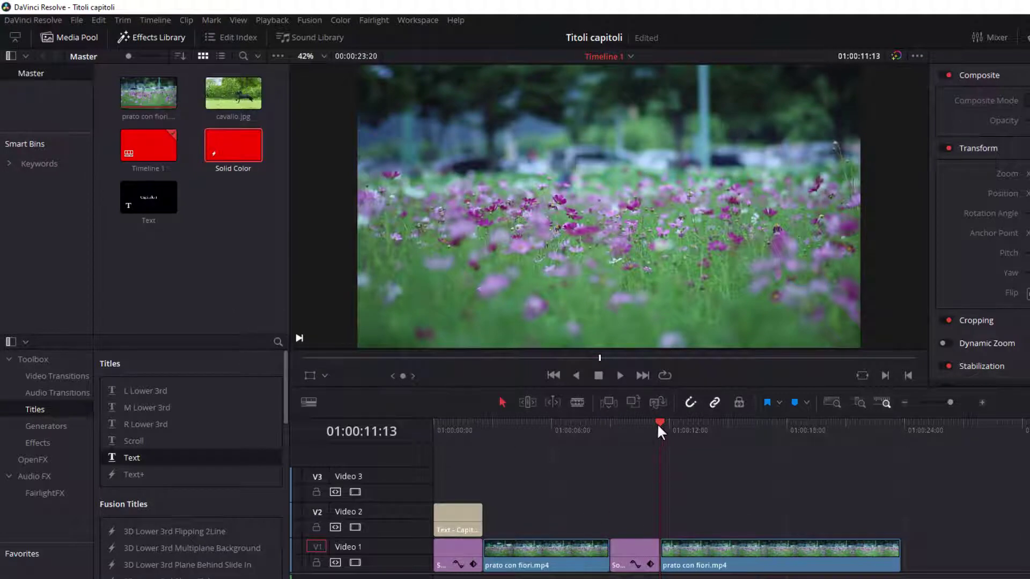
- Place a Text title on Video 2 above the second red card
{"action": "left_click", "coordinate": [639, 423]}
{"action": "left_click", "coordinate": [646, 545]}
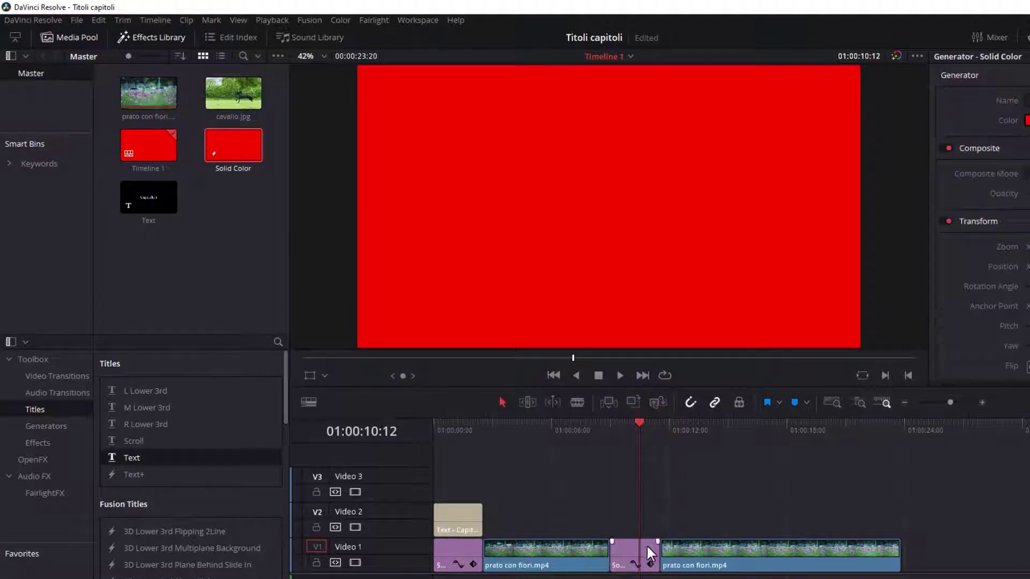
{"action": "left_click_drag", "start_coordinate": [640, 420], "coordinate": [656, 422]}
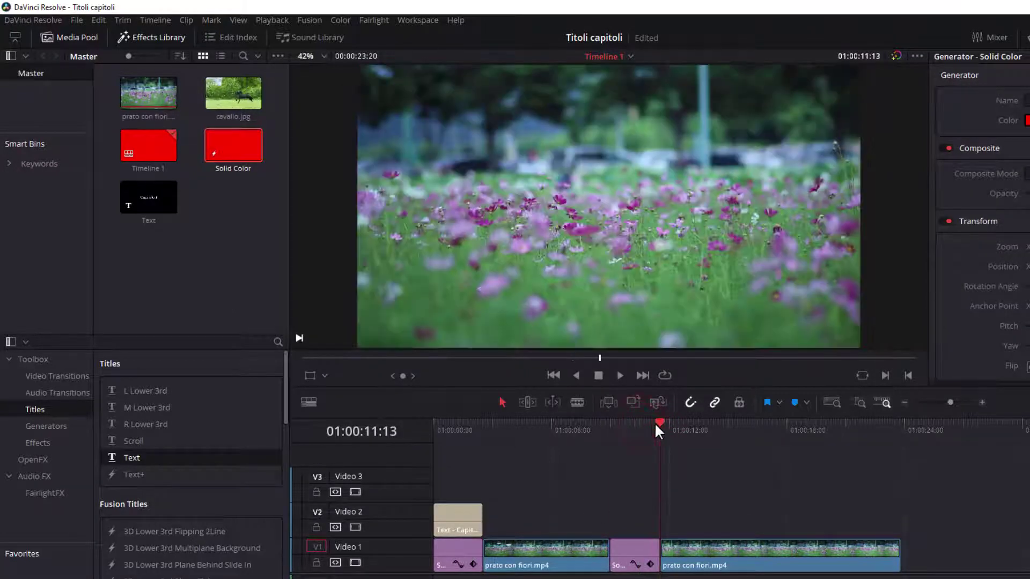
{"action": "left_click", "coordinate": [610, 447]}
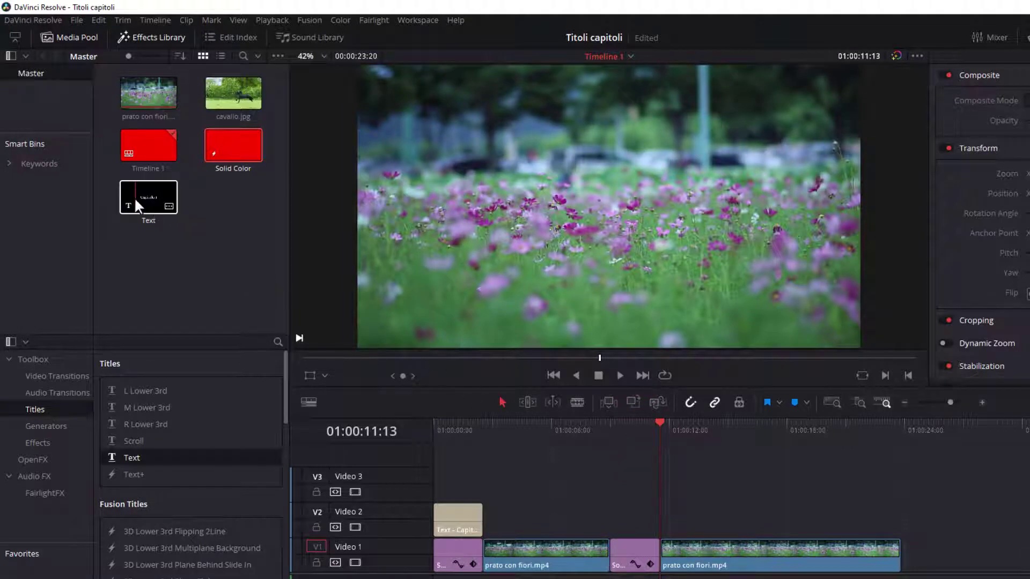
{"action": "mouse_move", "coordinate": [141, 198]}
{"action": "left_mouse_down"}
{"action": "mouse_move", "coordinate": [548, 484]}
{"action": "mouse_move", "coordinate": [616, 504]}
{"action": "left_mouse_up"}
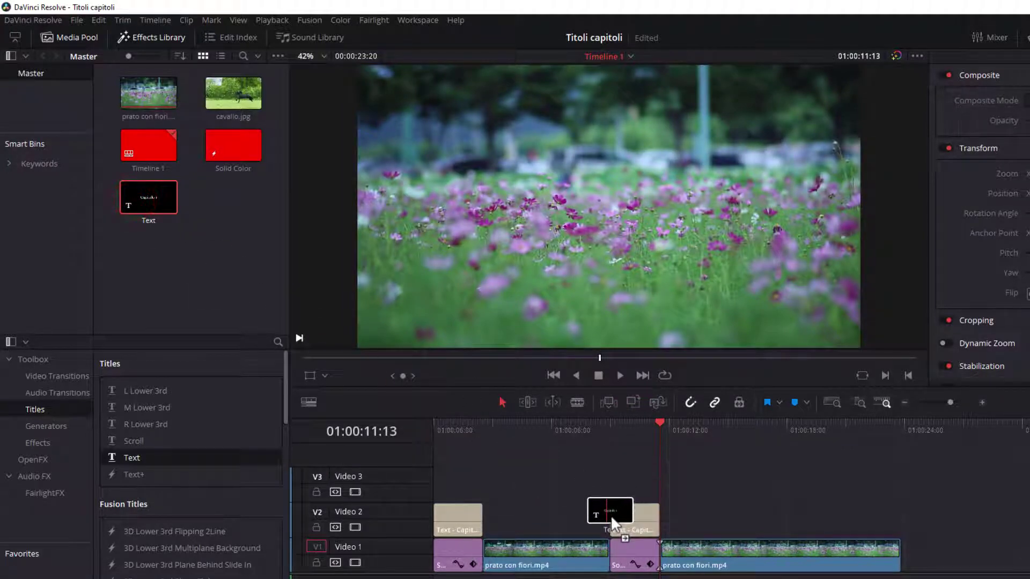
{"action": "left_click_drag", "start_coordinate": [659, 423], "coordinate": [636, 430]}
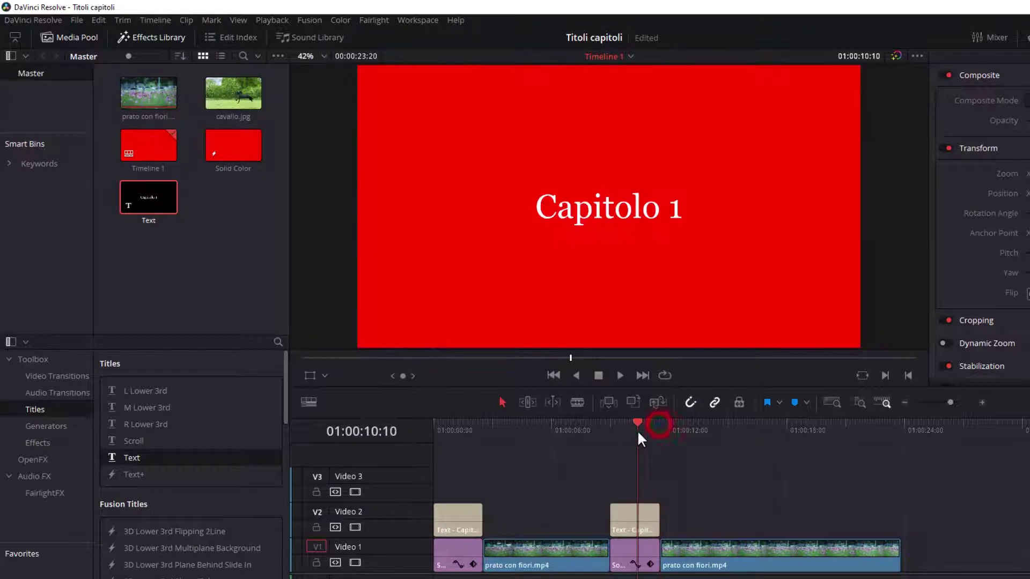
- Change the second title's text to 'Capitolo 2', then list the Generators in the Effects Library
{"action": "left_click", "coordinate": [637, 524]}
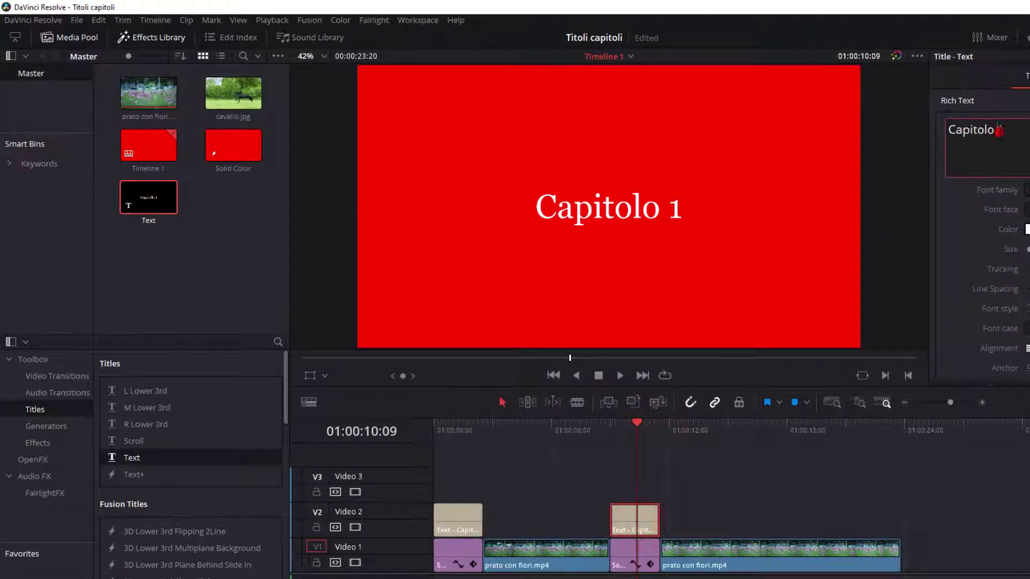
{"action": "double_click", "coordinate": [999, 130]}
{"action": "type", "text": "2"}
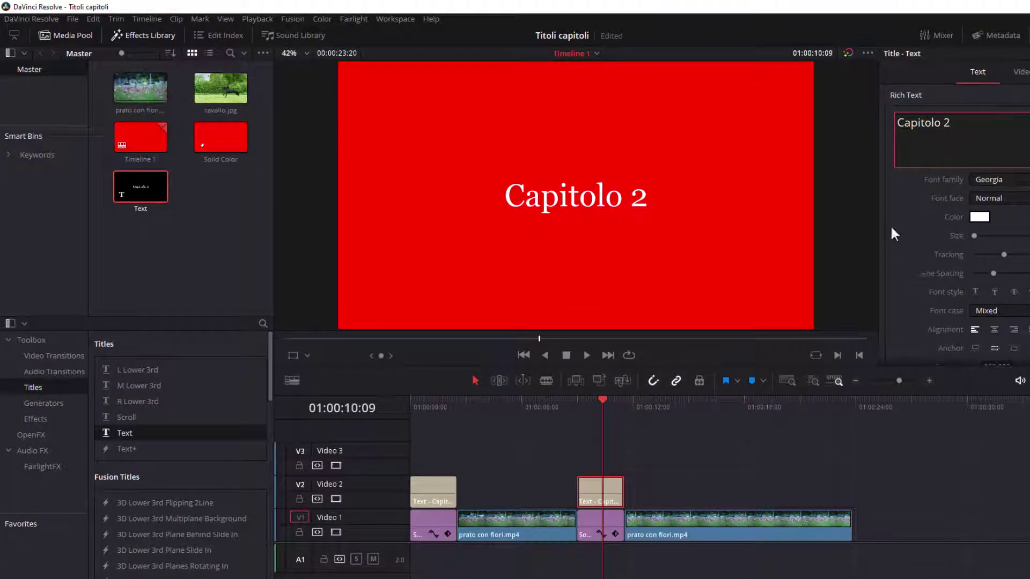
{"action": "left_click", "coordinate": [861, 259]}
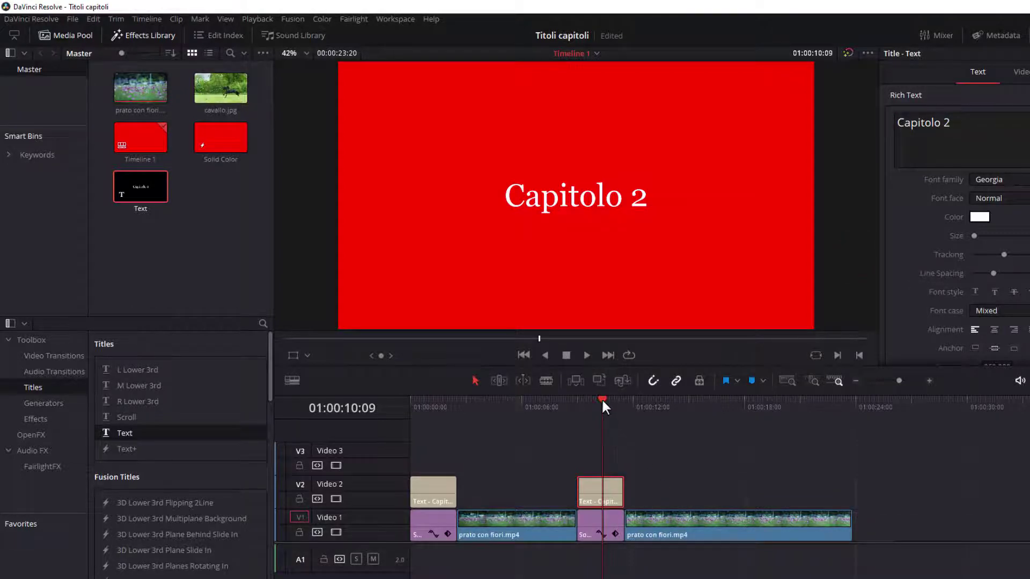
{"action": "left_click_drag", "start_coordinate": [602, 400], "coordinate": [670, 411]}
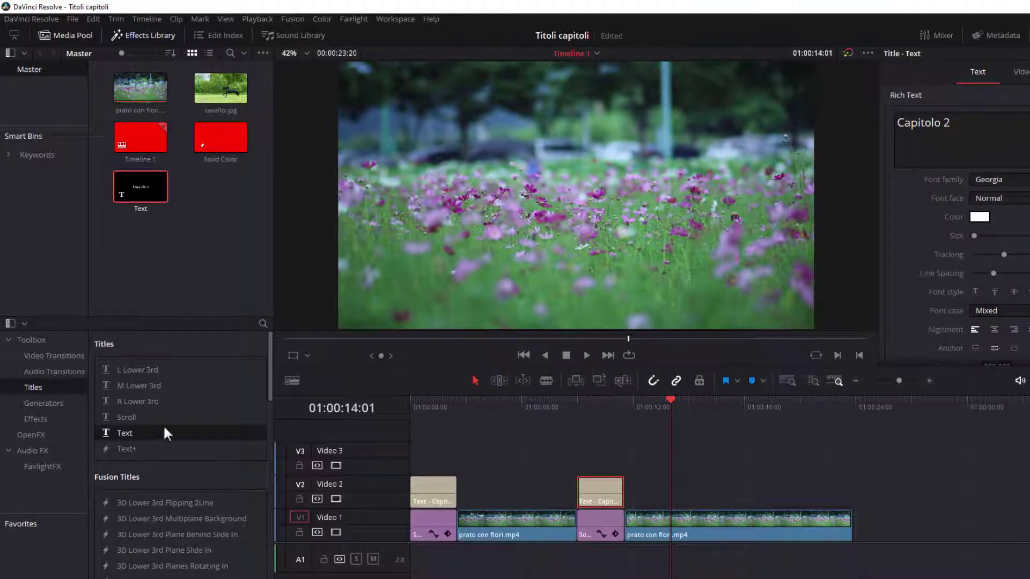
{"action": "left_click", "coordinate": [51, 404]}
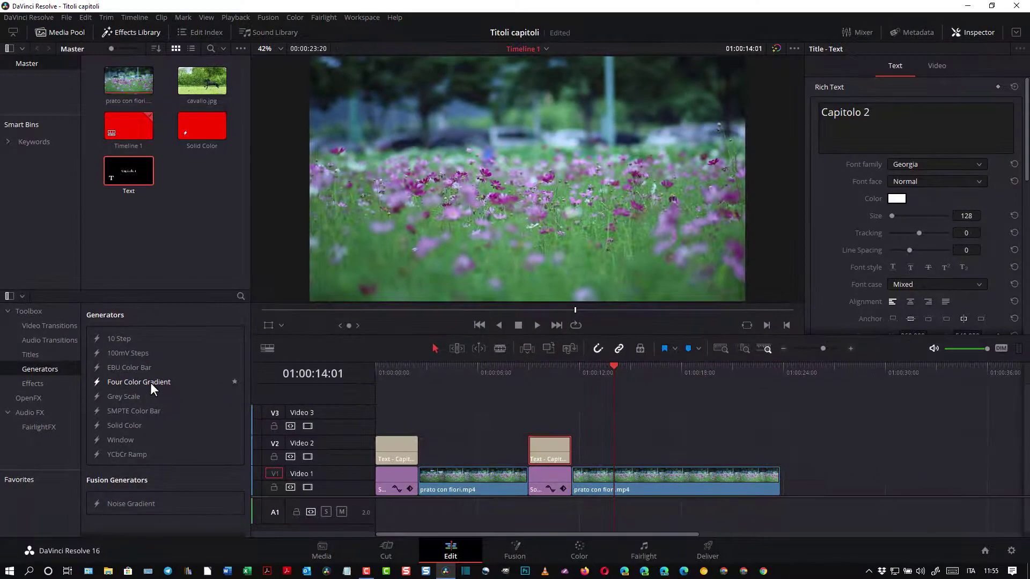
- Place a shortened Four Color Gradient on Video 2 and save a copy to the Media Pool
{"action": "mouse_move", "coordinate": [150, 382]}
{"action": "left_mouse_down"}
{"action": "mouse_move", "coordinate": [639, 451]}
{"action": "mouse_move", "coordinate": [622, 456]}
{"action": "left_mouse_up"}
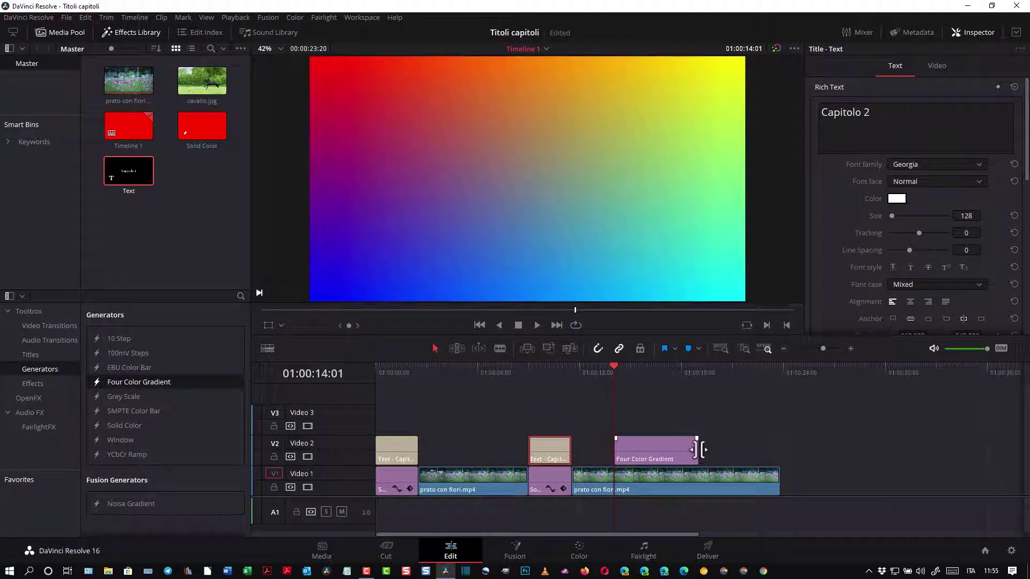
{"action": "left_click_drag", "start_coordinate": [697, 450], "coordinate": [655, 453]}
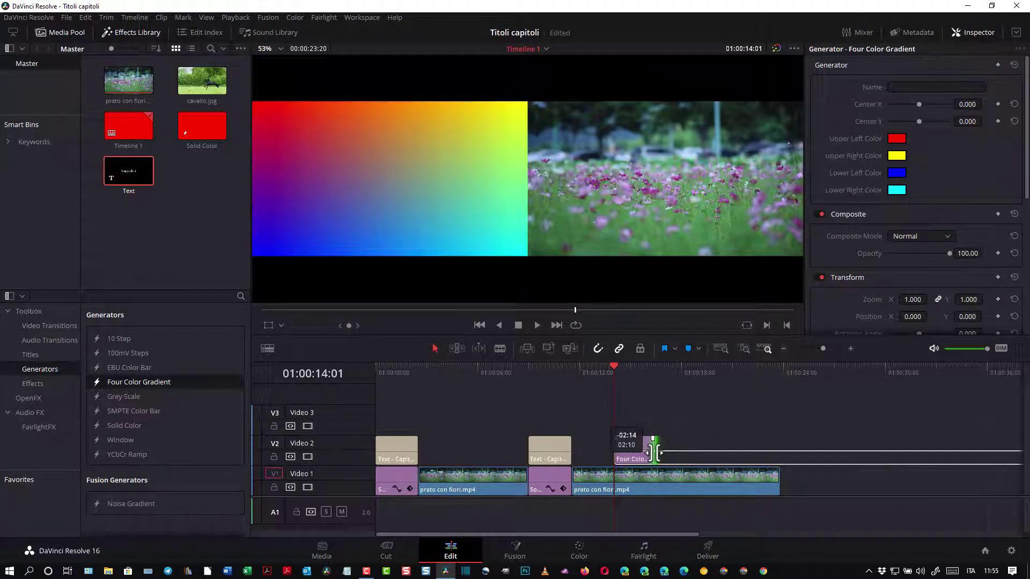
{"action": "left_click_drag", "start_coordinate": [656, 453], "coordinate": [654, 453]}
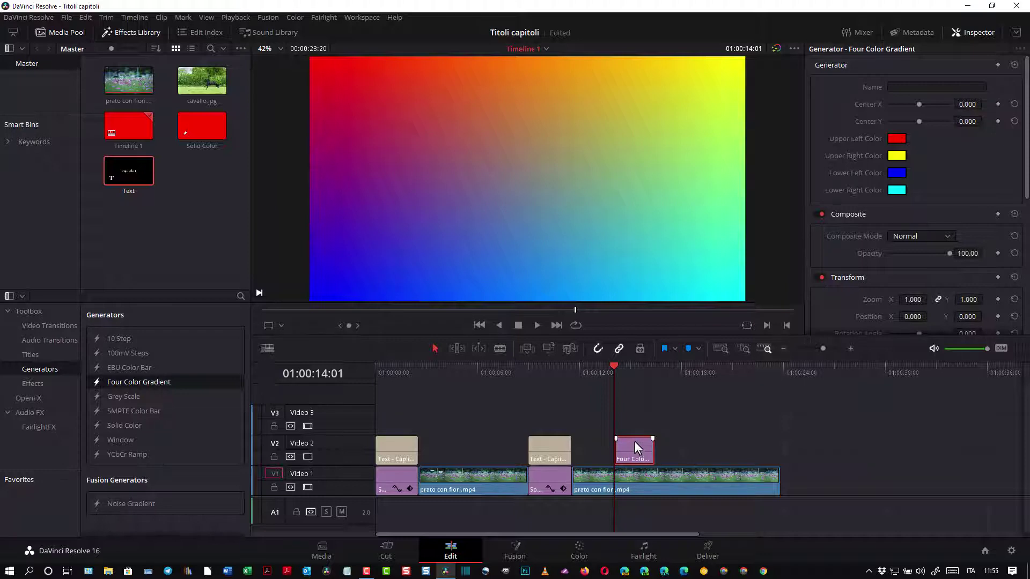
{"action": "left_click_drag", "start_coordinate": [635, 453], "coordinate": [154, 233]}
{"action": "left_click_drag", "start_coordinate": [153, 232], "coordinate": [153, 232]}
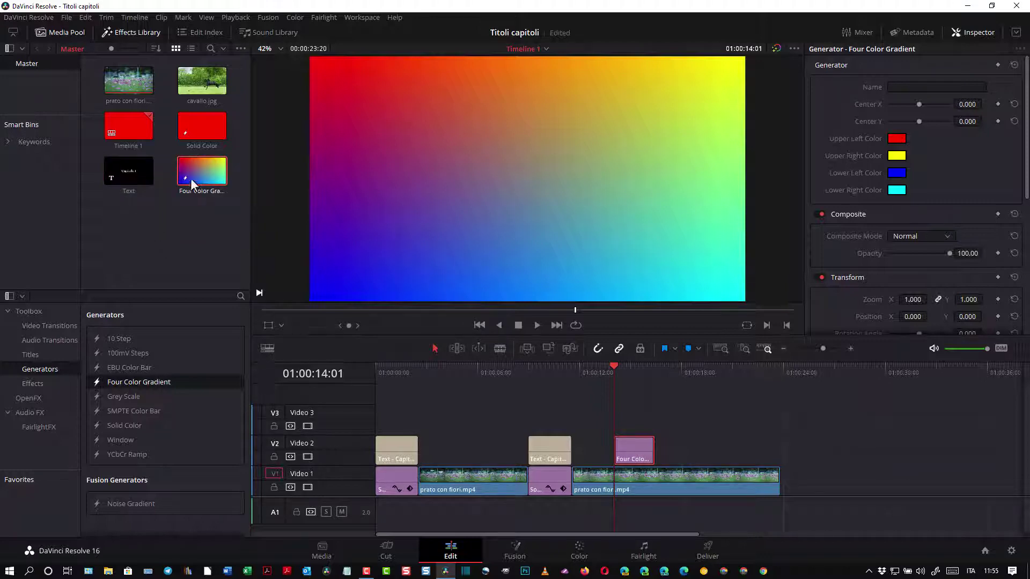
- Insert the Four Color Gradient on Video 1 at the playhead and drop a Text title above it
{"action": "right_click", "coordinate": [197, 162]}
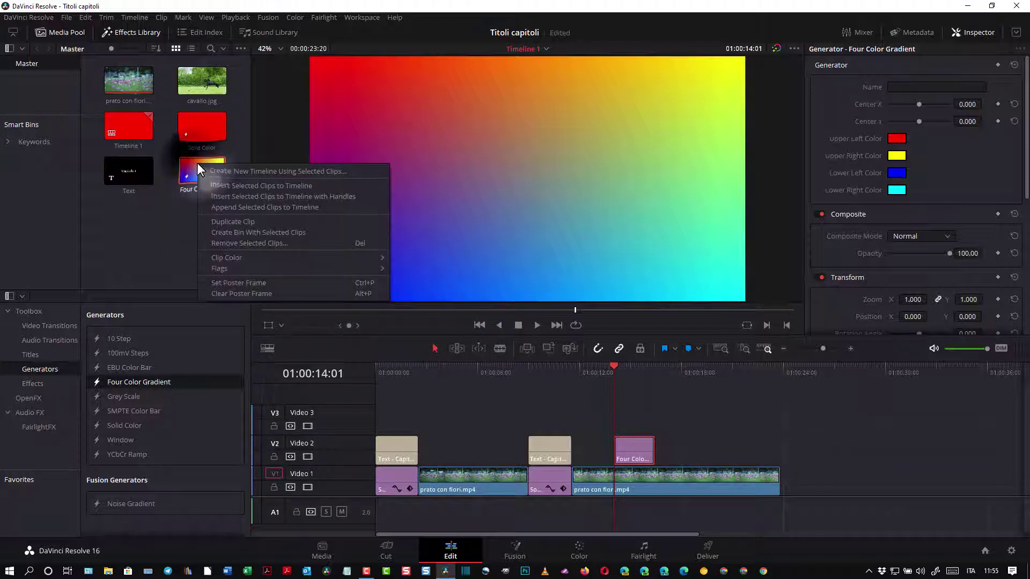
{"action": "left_click", "coordinate": [226, 187]}
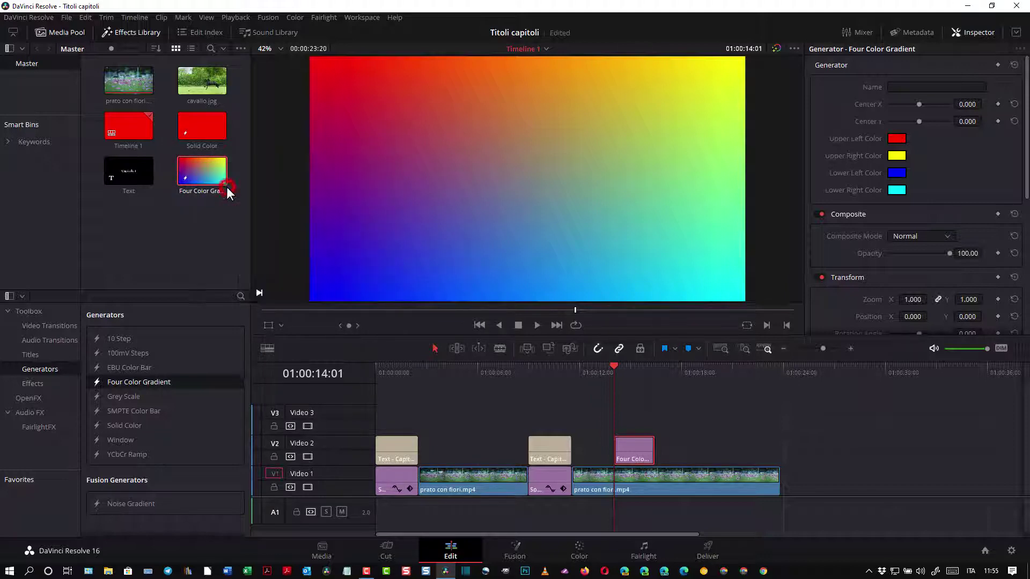
{"action": "left_click", "coordinate": [646, 490]}
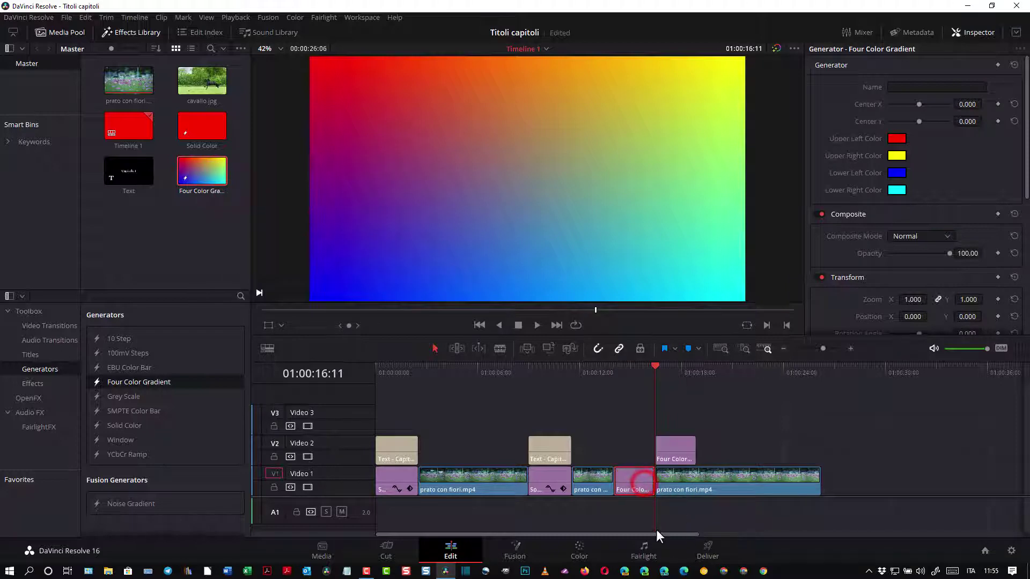
{"action": "left_click_drag", "start_coordinate": [115, 175], "coordinate": [605, 419]}
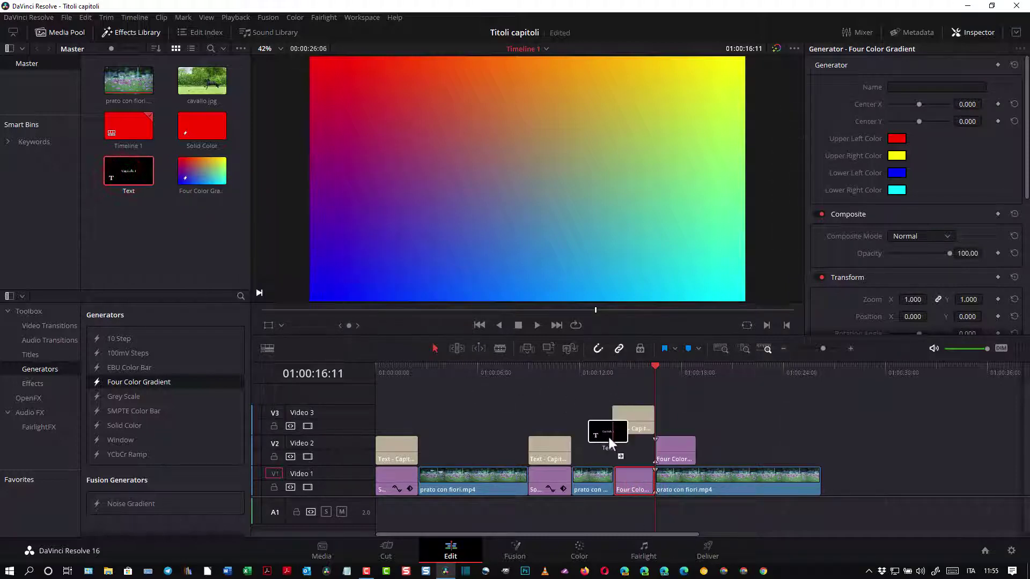
{"action": "left_click_drag", "start_coordinate": [604, 420], "coordinate": [610, 444]}
{"action": "left_click", "coordinate": [621, 450]}
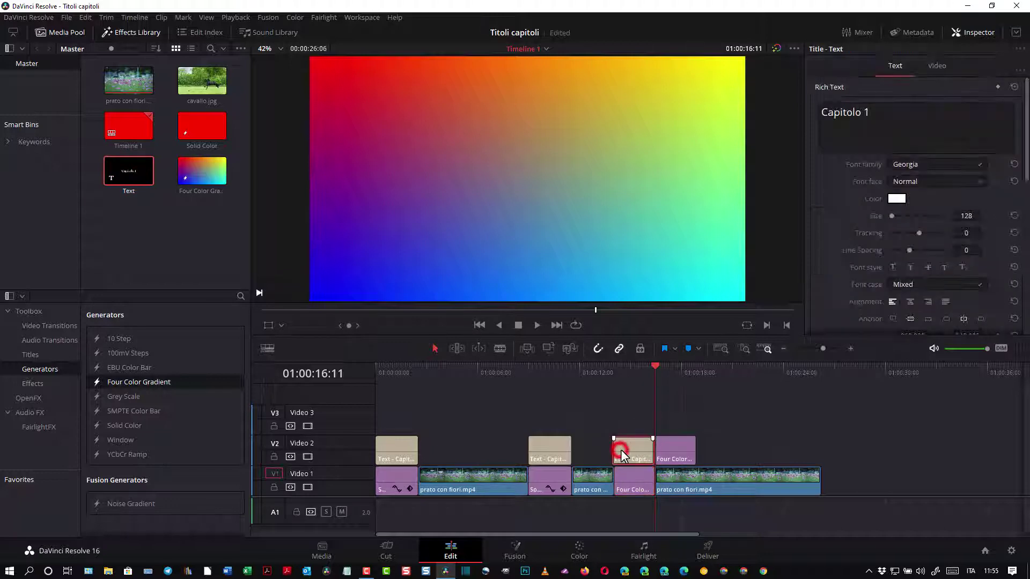
- Cut the stray gradient clip from Video 2 and return the playhead to the title
{"action": "left_click", "coordinate": [681, 452]}
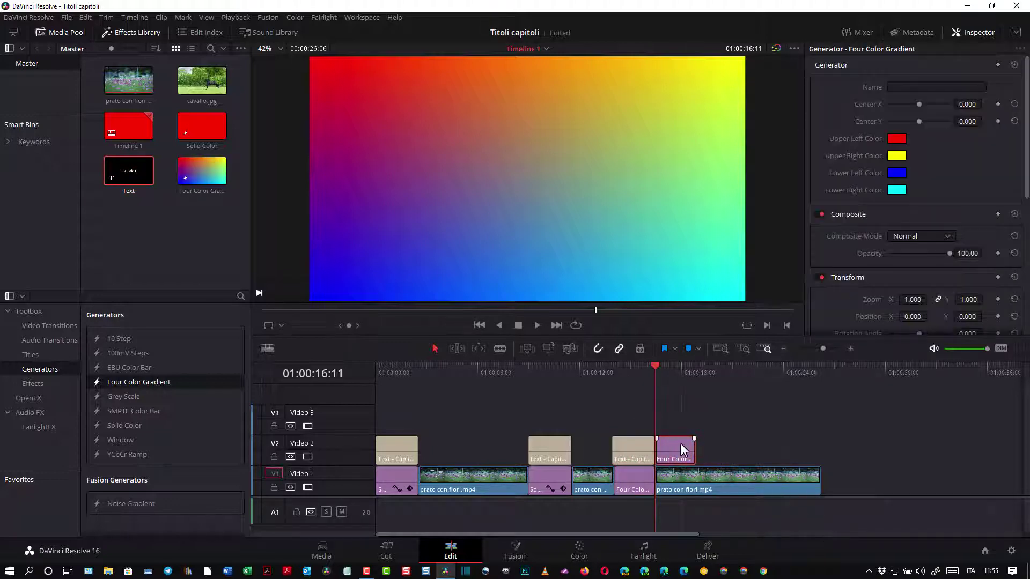
{"action": "right_click", "coordinate": [681, 443]}
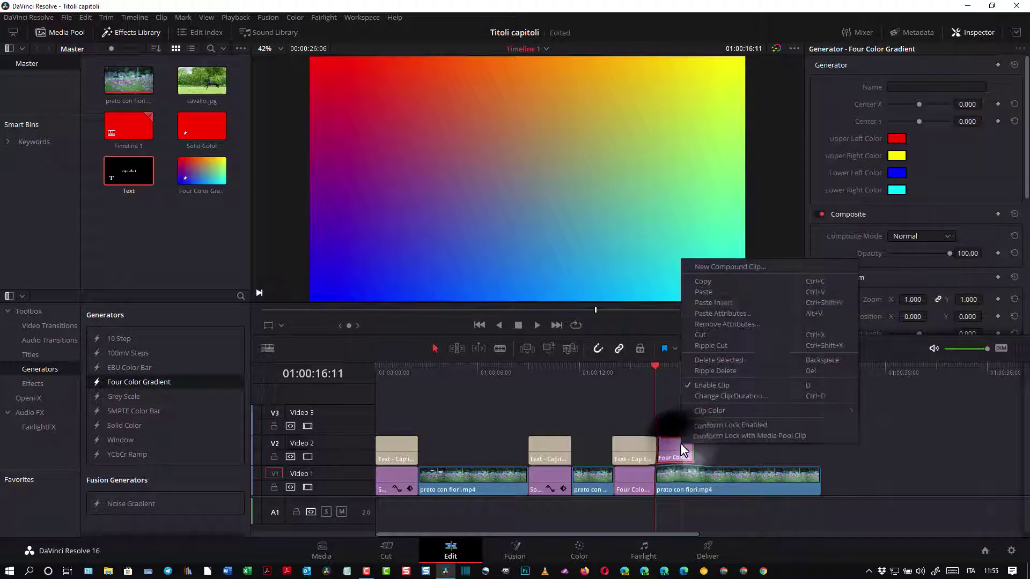
{"action": "left_click", "coordinate": [703, 334]}
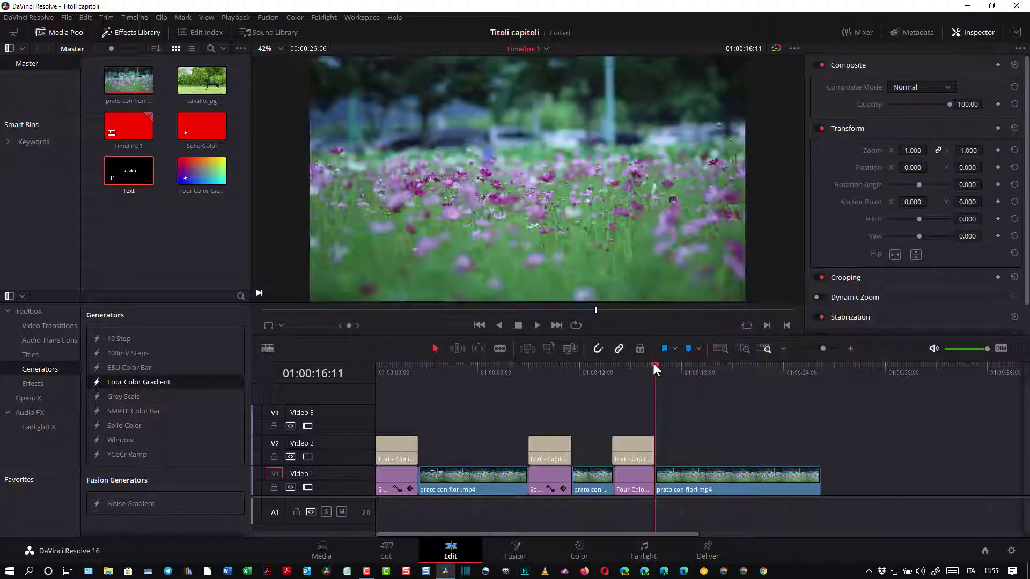
{"action": "left_click_drag", "start_coordinate": [653, 364], "coordinate": [633, 368]}
- Change the title over the gradient from 'Capitolo 1' to 'Capitolo 3' in the Inspector
{"action": "left_click", "coordinate": [639, 446]}
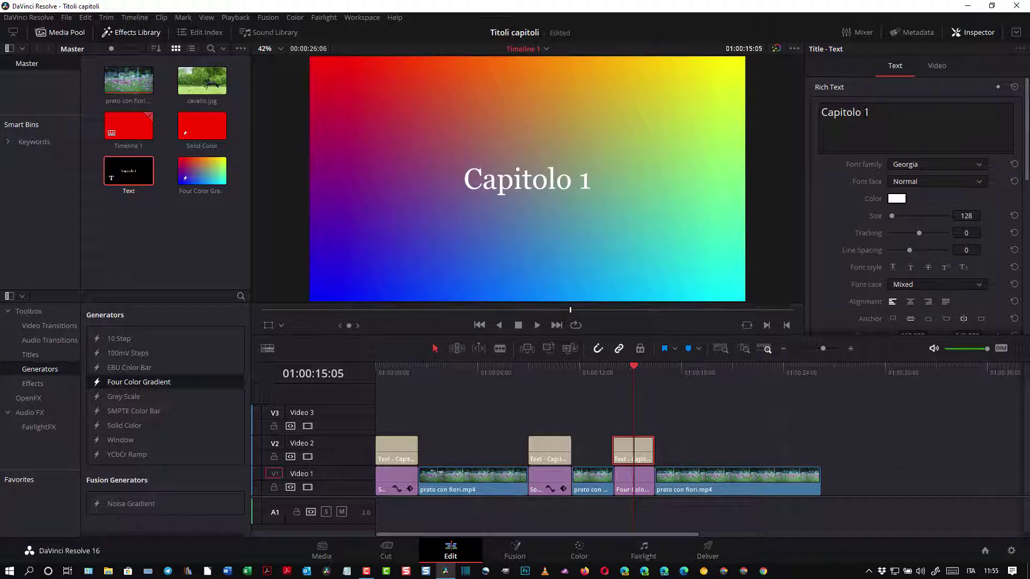
{"action": "double_click", "coordinate": [865, 112]}
{"action": "type", "text": "3"}
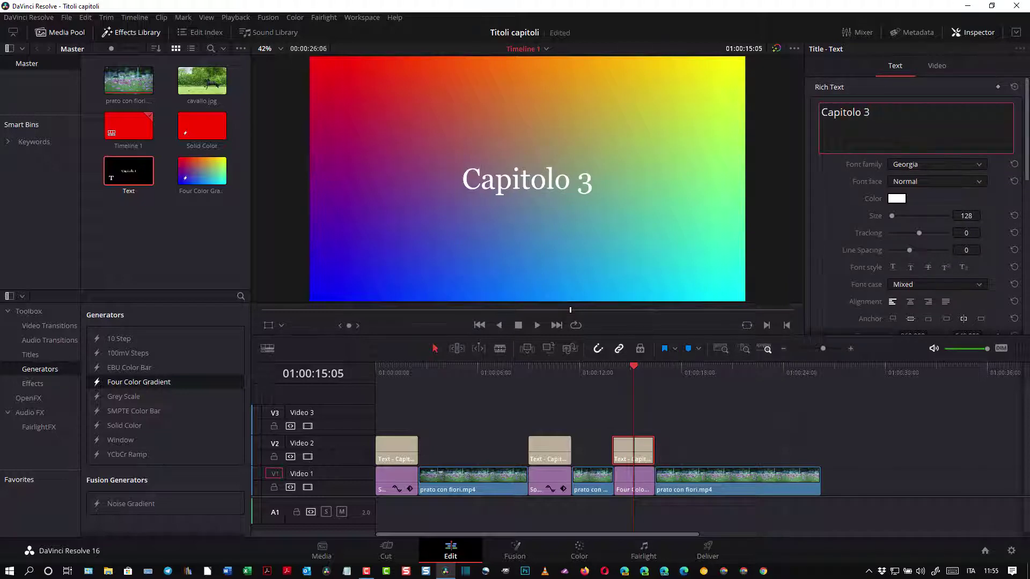
{"action": "left_click", "coordinate": [888, 119]}
{"action": "left_click_drag", "start_coordinate": [632, 365], "coordinate": [727, 384]}
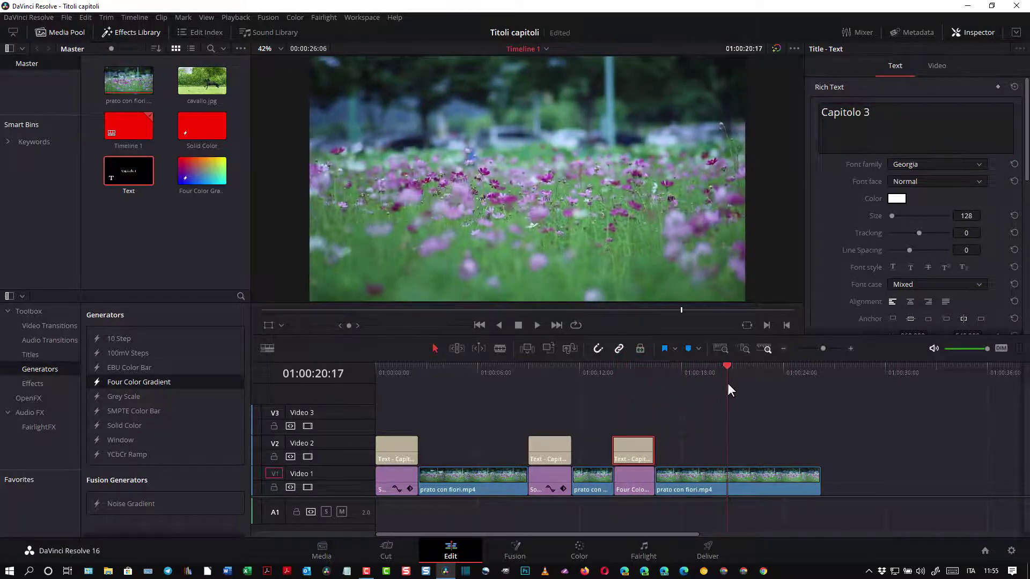
- Insert a second Four Color Gradient at the playhead, later in the flower clip on Video 1
{"action": "right_click", "coordinate": [201, 170]}
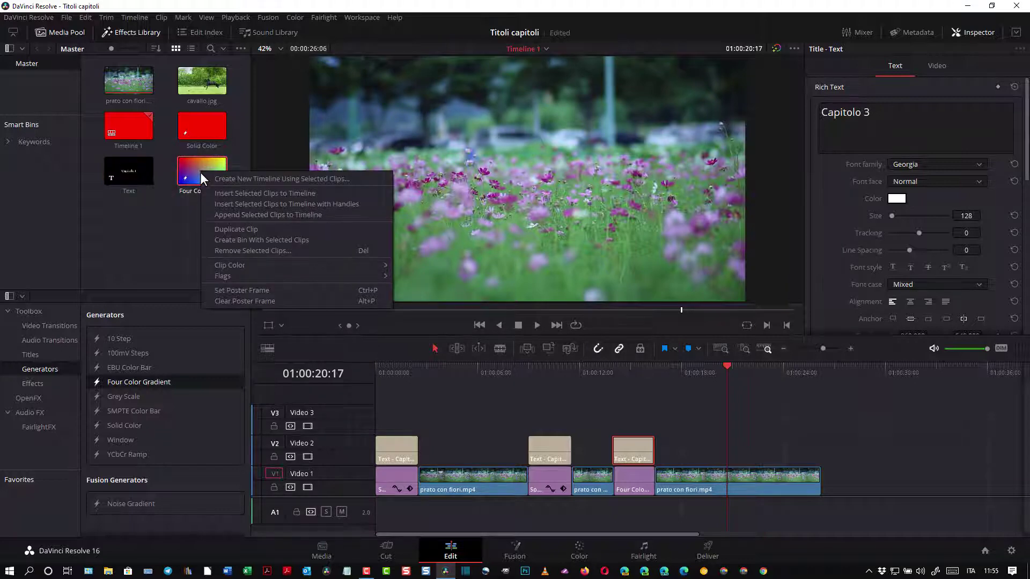
{"action": "left_click", "coordinate": [233, 194]}
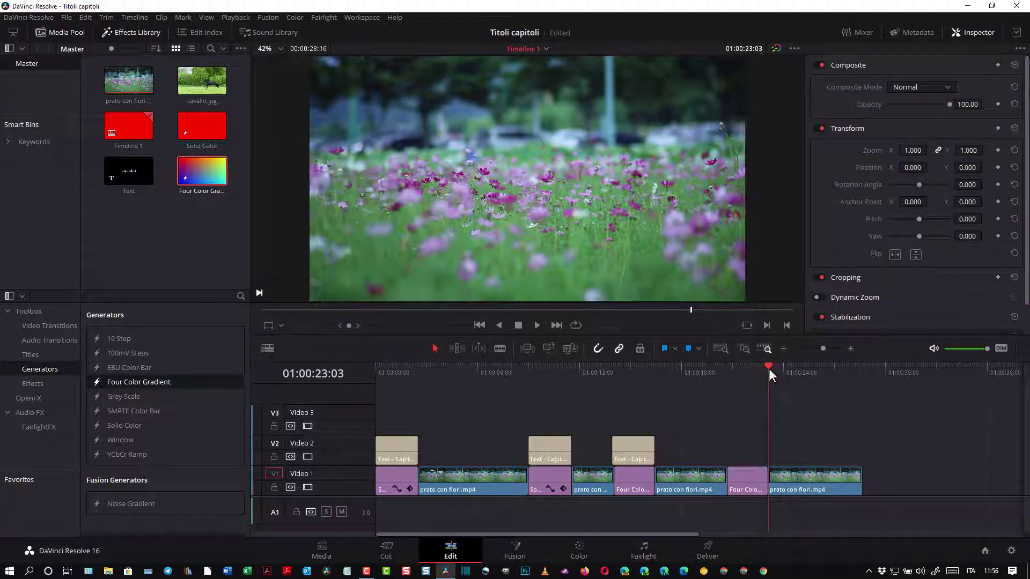
{"action": "left_click_drag", "start_coordinate": [768, 367], "coordinate": [746, 375]}
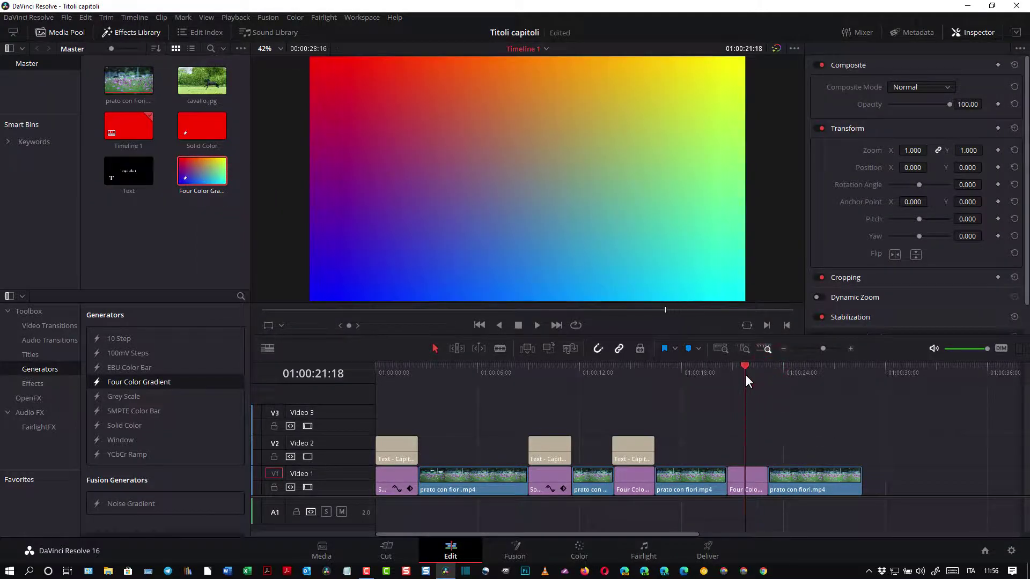
{"action": "left_click", "coordinate": [755, 483]}
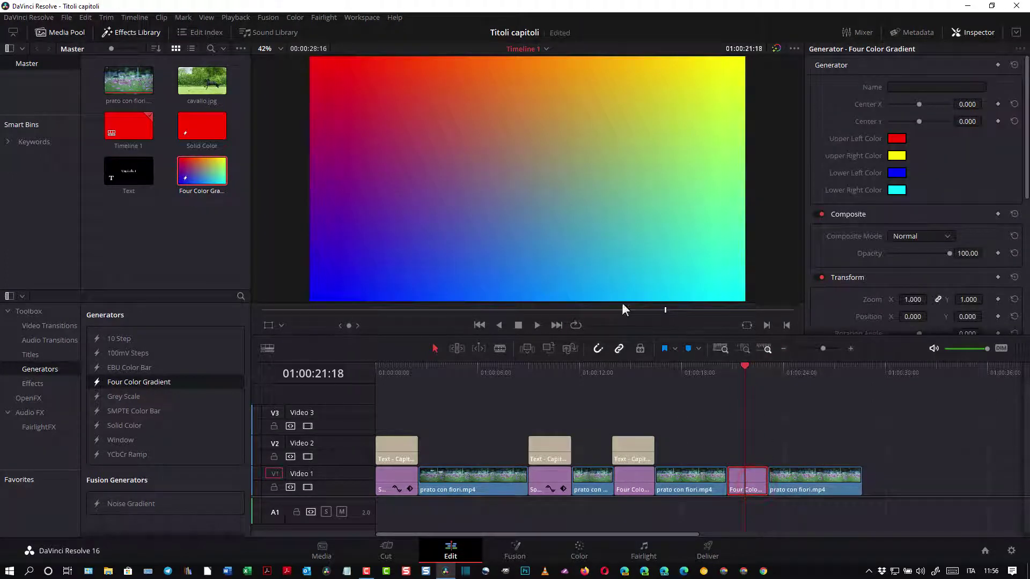
{"action": "mouse_move", "coordinate": [135, 175]}
{"action": "left_mouse_down"}
{"action": "mouse_move", "coordinate": [334, 299]}
{"action": "mouse_move", "coordinate": [716, 450]}
{"action": "left_mouse_up"}
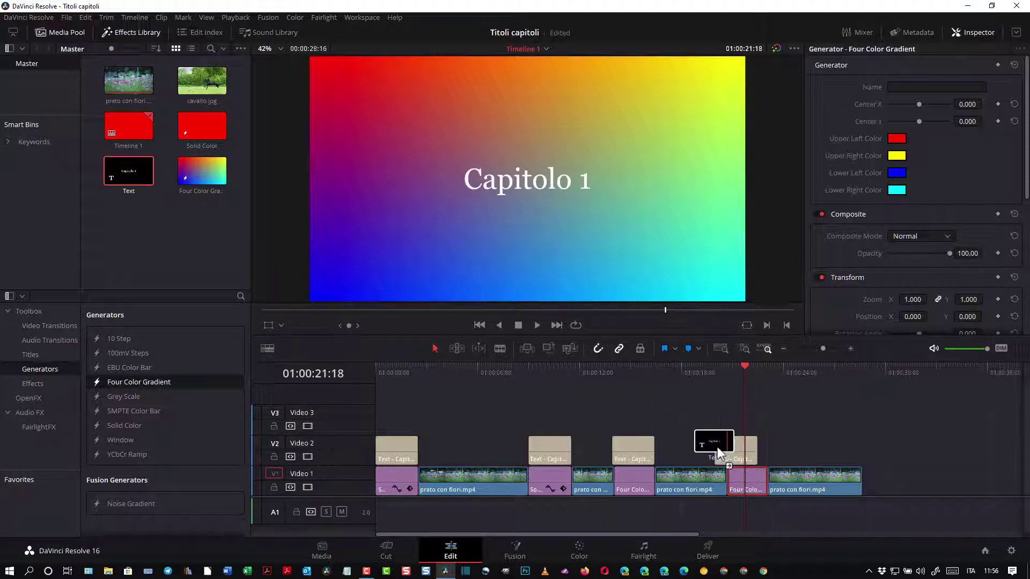
- Drop a Text title above the second gradient and change its text to 'Capitolo 4'
{"action": "left_click_drag", "start_coordinate": [716, 450], "coordinate": [718, 447]}
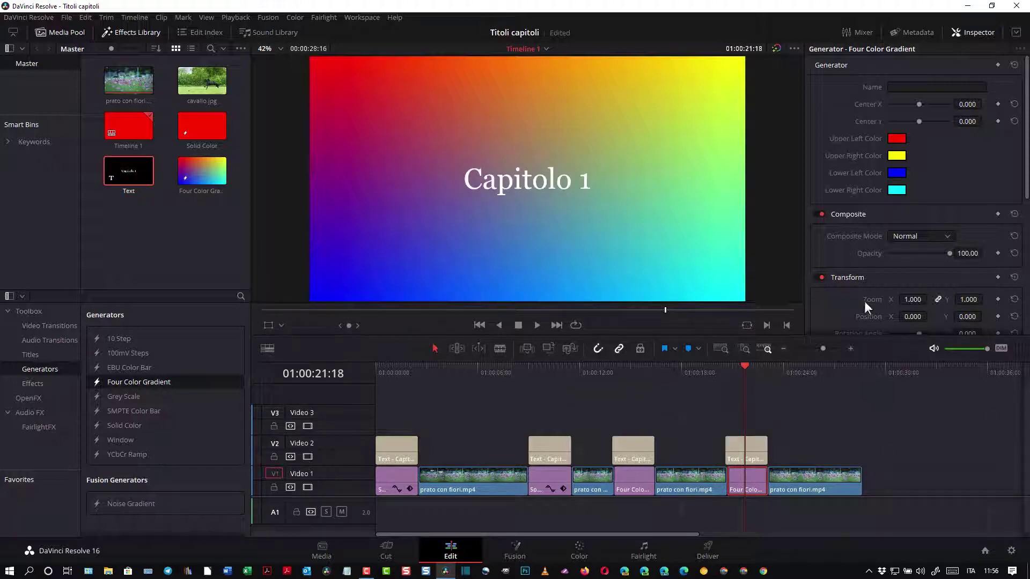
{"action": "left_click", "coordinate": [751, 450]}
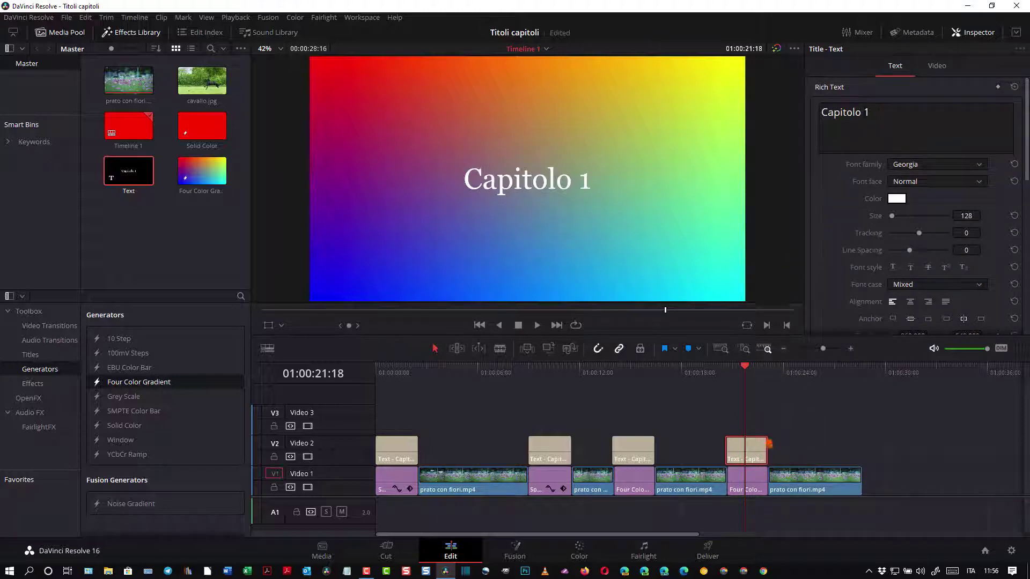
{"action": "double_click", "coordinate": [865, 112]}
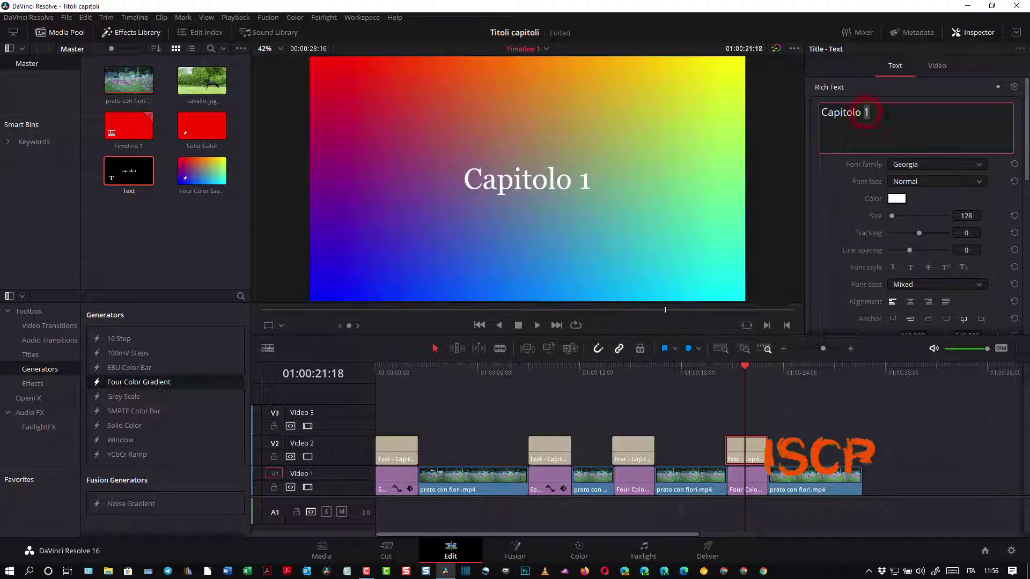
{"action": "type", "text": "4"}
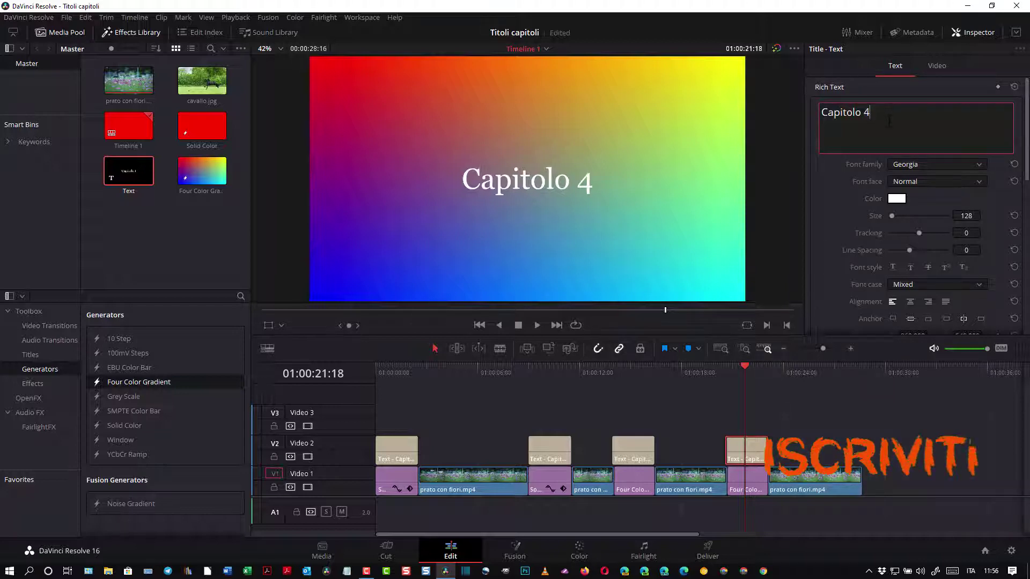
{"action": "left_click", "coordinate": [901, 121]}
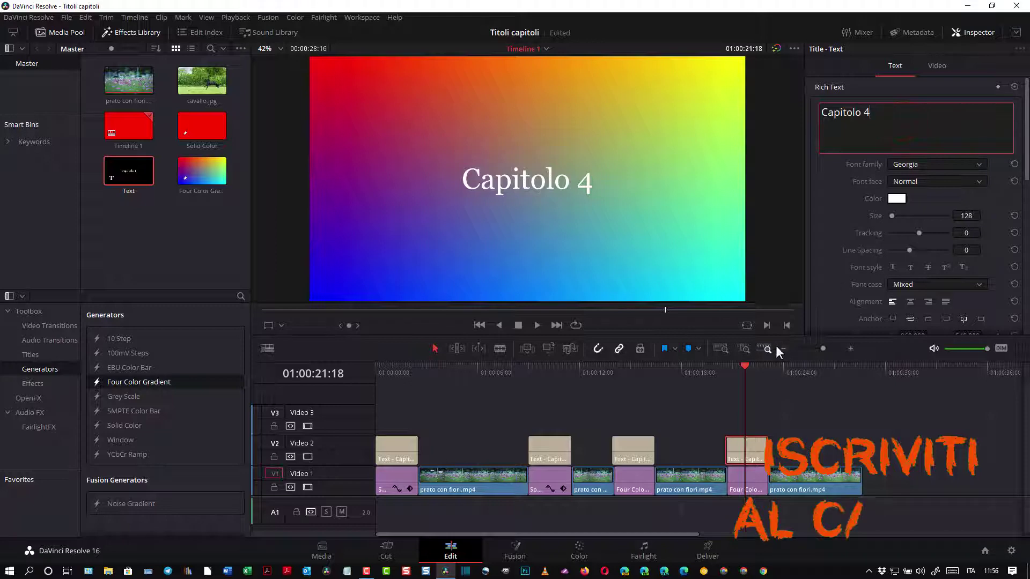
{"action": "mouse_move", "coordinate": [744, 365]}
{"action": "left_mouse_down"}
{"action": "mouse_move", "coordinate": [573, 390]}
{"action": "mouse_move", "coordinate": [375, 390]}
{"action": "mouse_move", "coordinate": [741, 443]}
{"action": "left_mouse_up"}
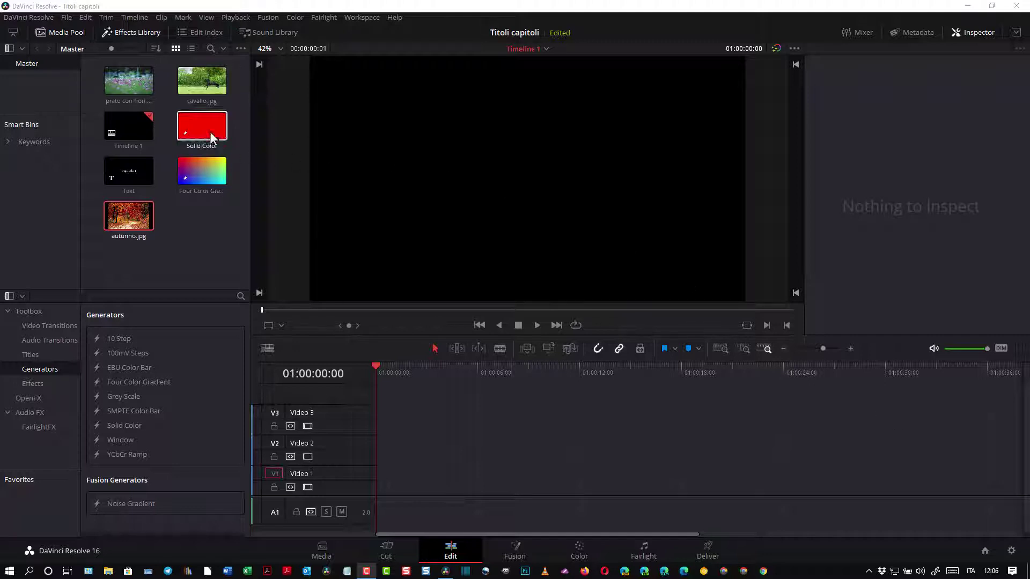
- Put prato con fiori.mp4 on Video 1 starting at 01:00:00:00
{"action": "left_click", "coordinate": [139, 85]}
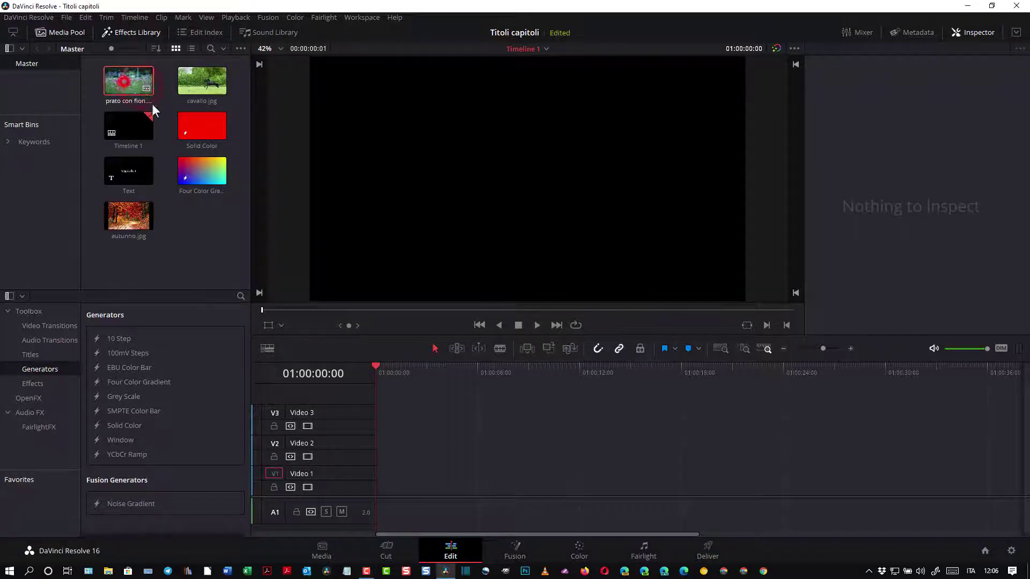
{"action": "left_click_drag", "start_coordinate": [153, 104], "coordinate": [477, 482]}
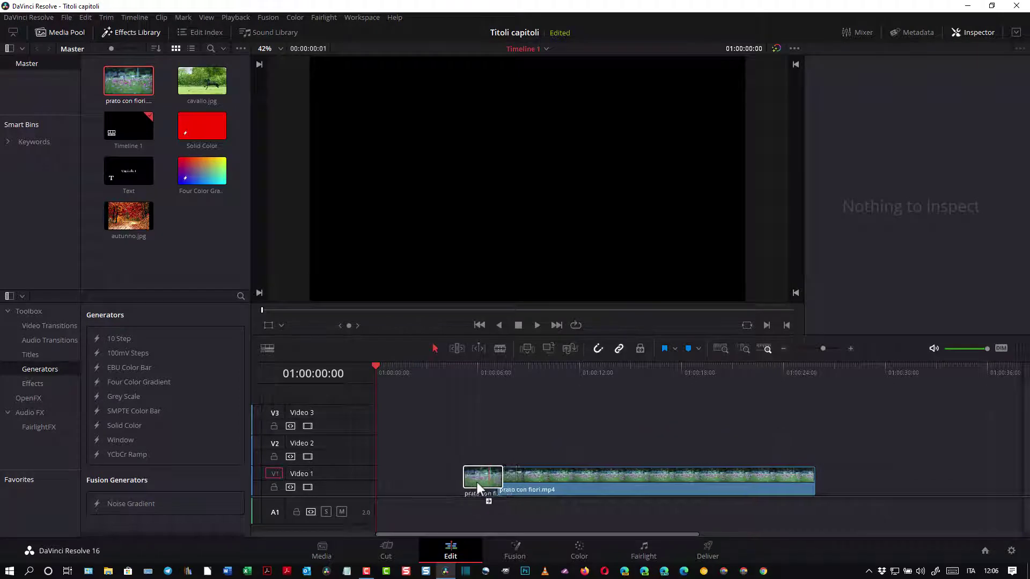
{"action": "left_click_drag", "start_coordinate": [478, 481], "coordinate": [384, 484]}
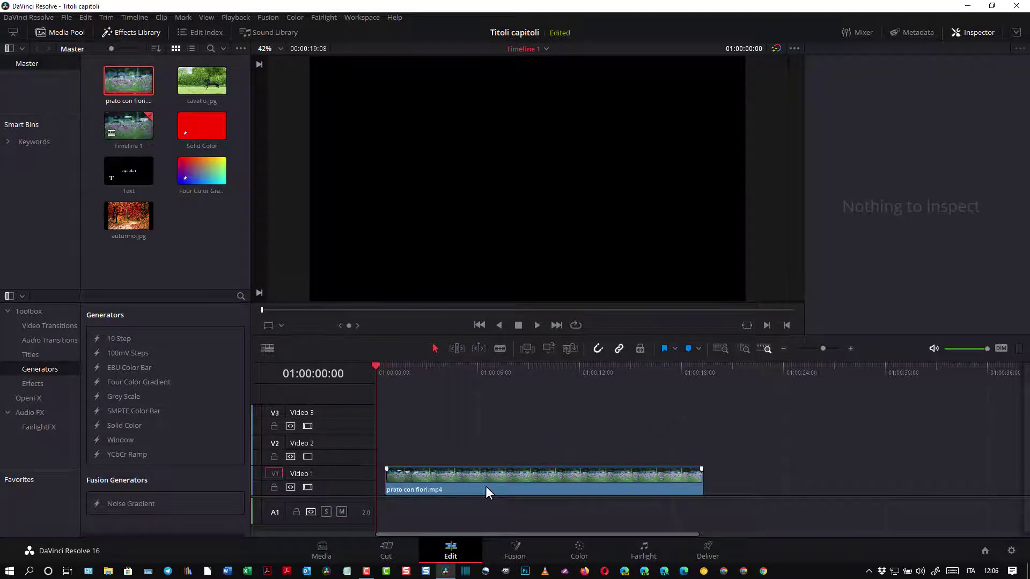
{"action": "left_click_drag", "start_coordinate": [485, 486], "coordinate": [465, 486]}
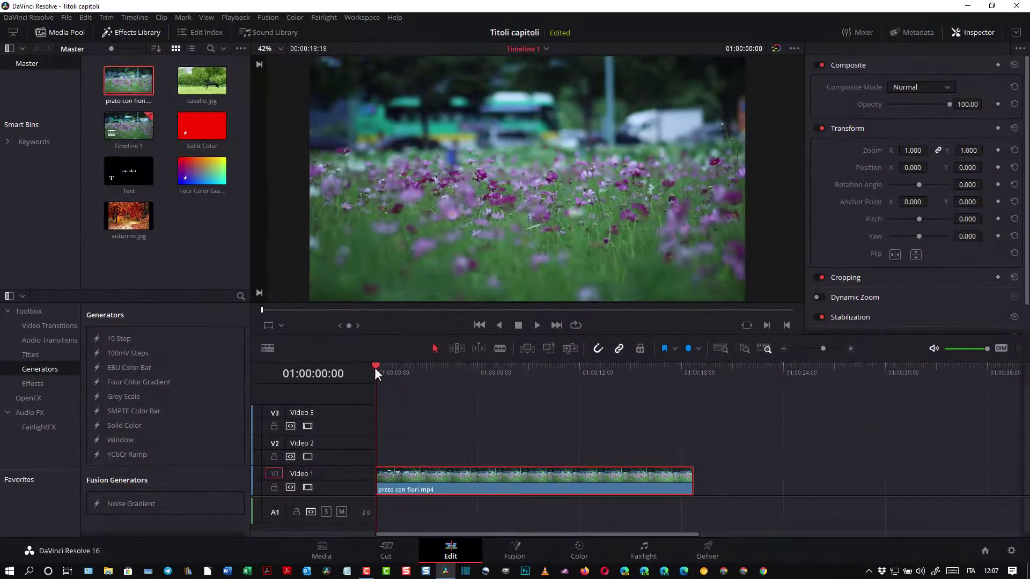
- Blade-split the flower clip about two seconds in and slide its remainder right
{"action": "left_click_drag", "start_coordinate": [375, 365], "coordinate": [413, 372]}
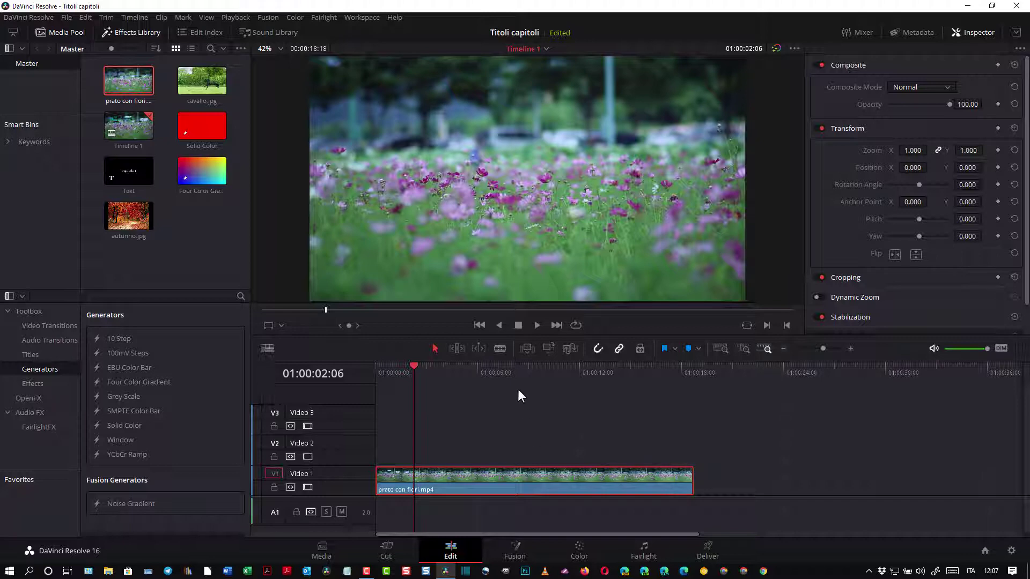
{"action": "left_click", "coordinate": [499, 350]}
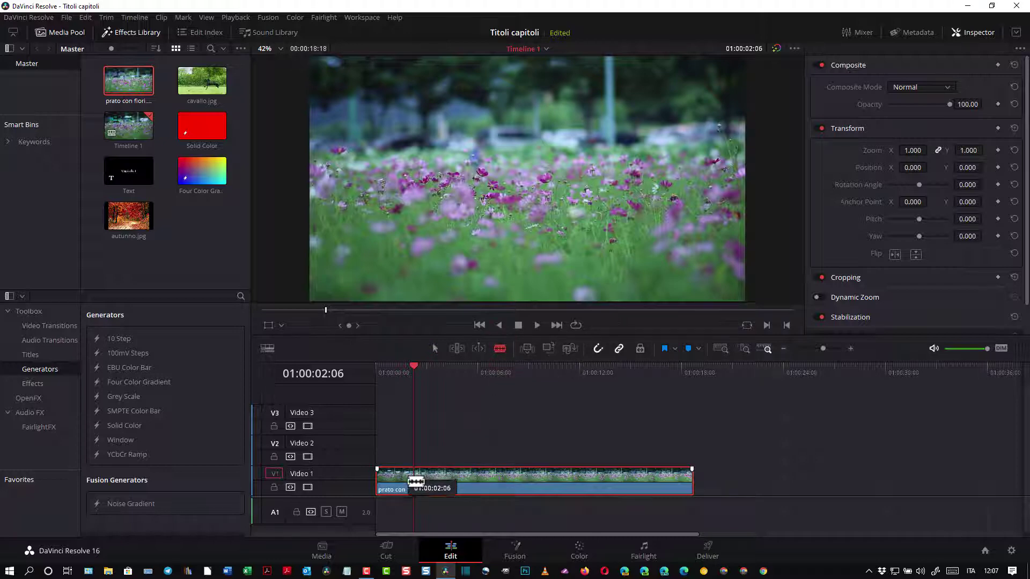
{"action": "left_click", "coordinate": [417, 482]}
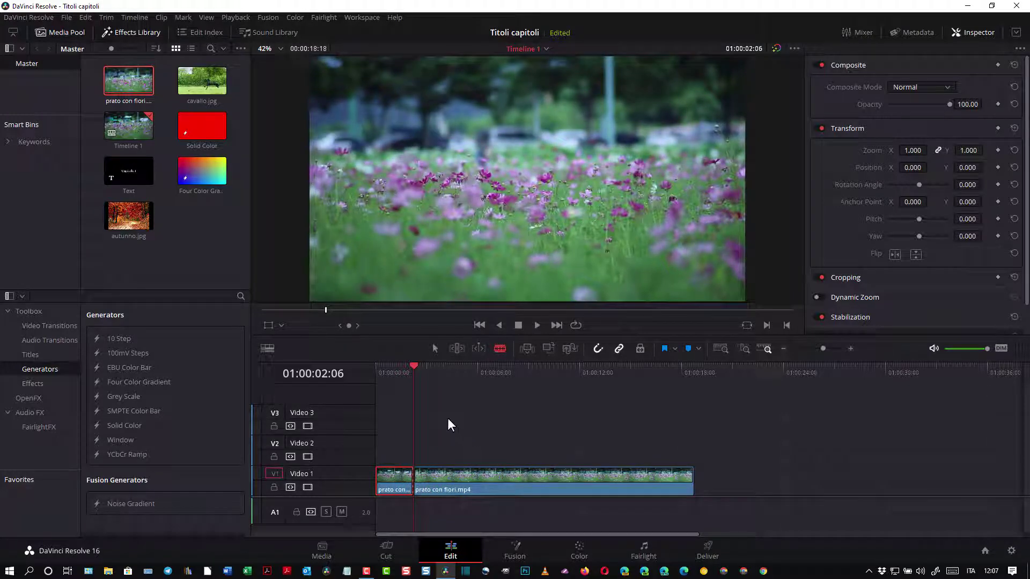
{"action": "left_click", "coordinate": [435, 346]}
{"action": "left_click_drag", "start_coordinate": [443, 481], "coordinate": [550, 484]}
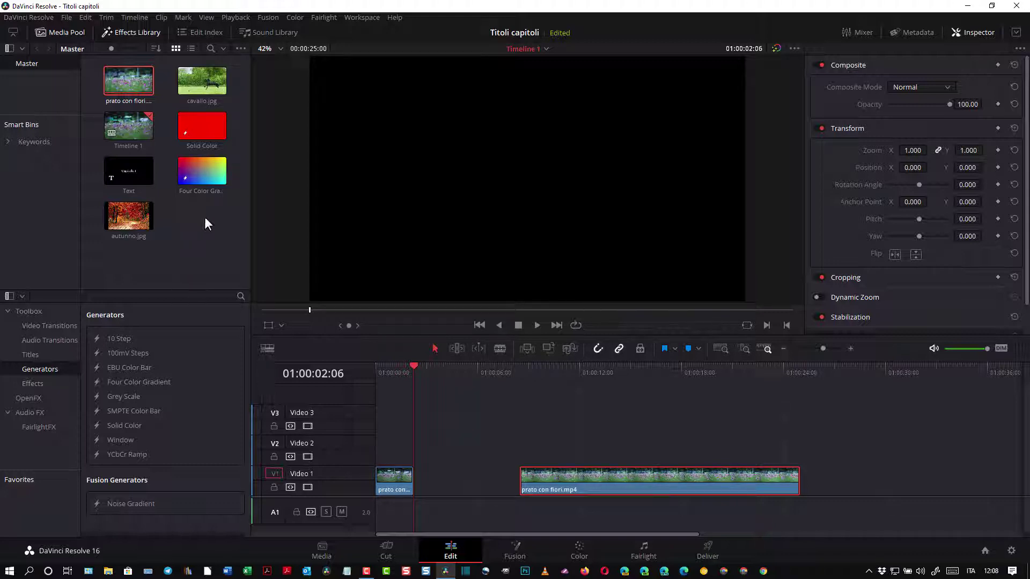
- Drop cavallo.jpg into the Video 1 gap and shorten it from its end
{"action": "left_click", "coordinate": [198, 84]}
{"action": "left_click_drag", "start_coordinate": [198, 83], "coordinate": [437, 482]}
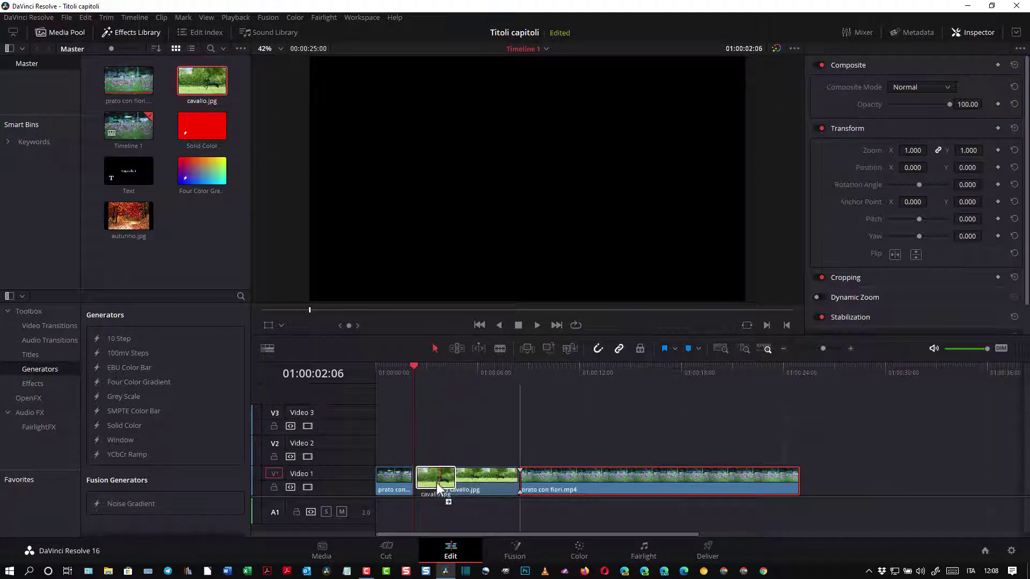
{"action": "left_click_drag", "start_coordinate": [613, 477], "coordinate": [658, 476]}
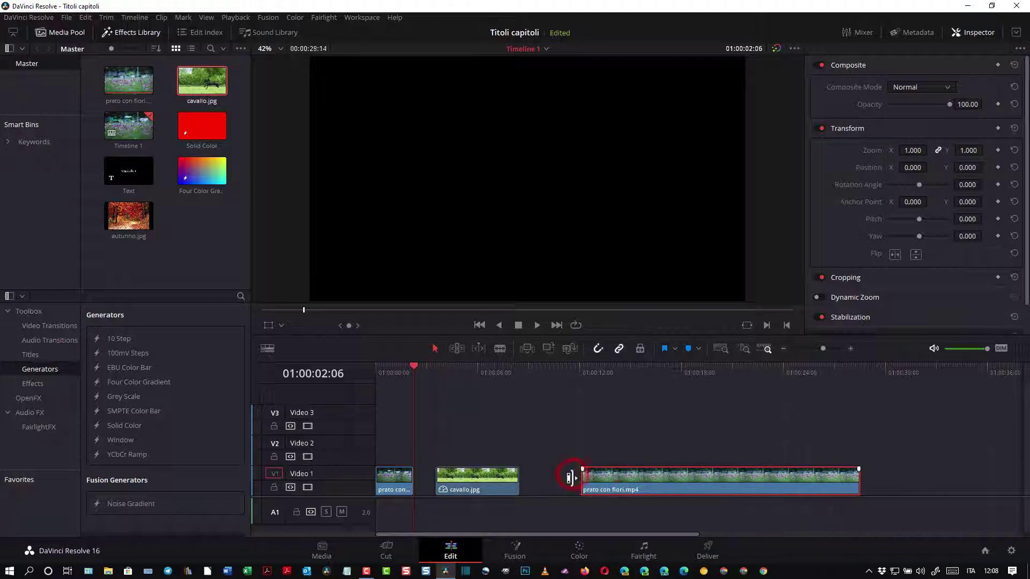
{"action": "left_click", "coordinate": [478, 481]}
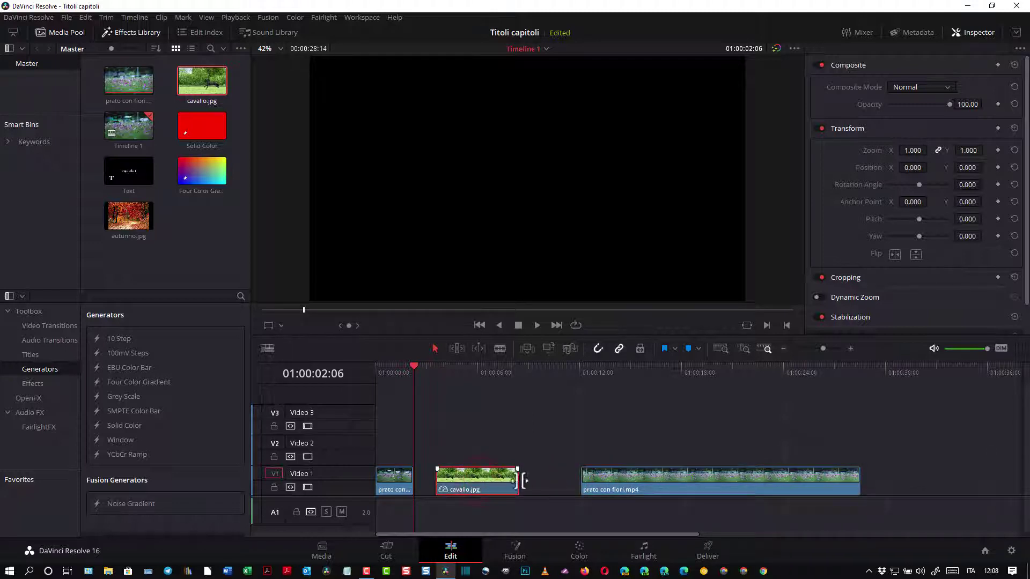
{"action": "left_click_drag", "start_coordinate": [517, 481], "coordinate": [472, 490]}
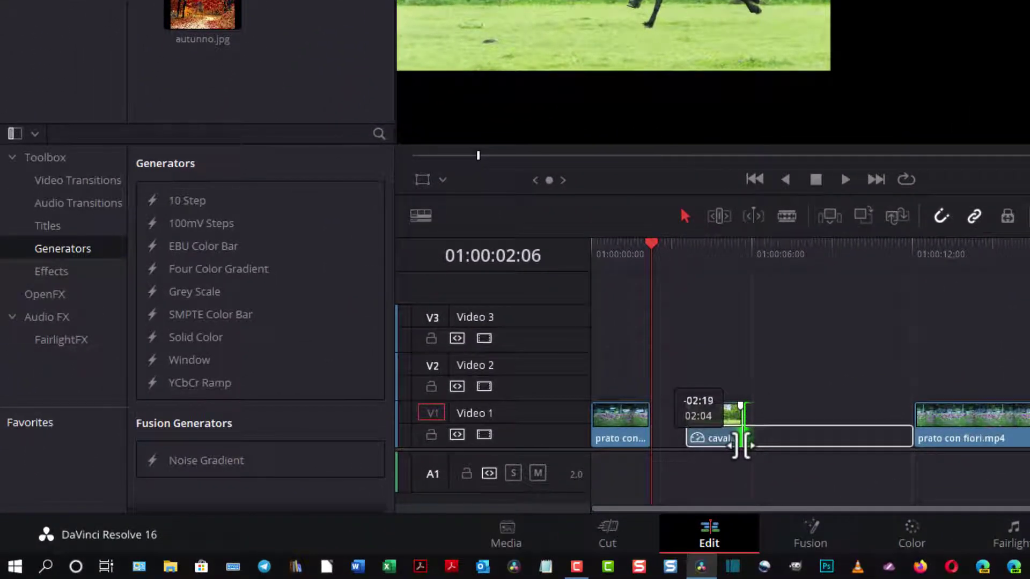
{"action": "left_click_drag", "start_coordinate": [742, 443], "coordinate": [689, 423]}
{"action": "left_click", "coordinate": [717, 426]}
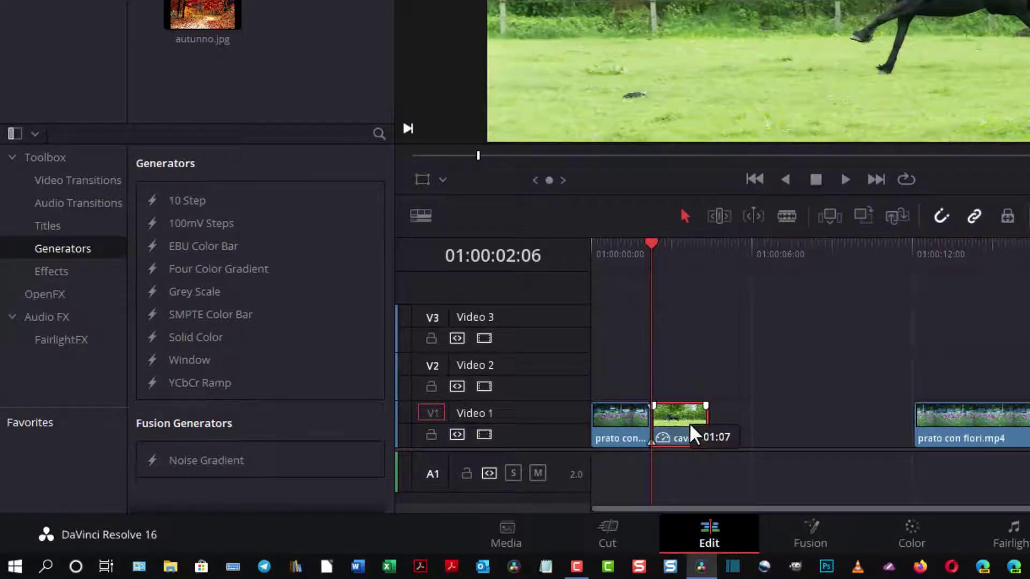
- Turn on snapping and slide prato con fiori.mp4 left against cavallo.jpg
{"action": "left_click", "coordinate": [943, 215]}
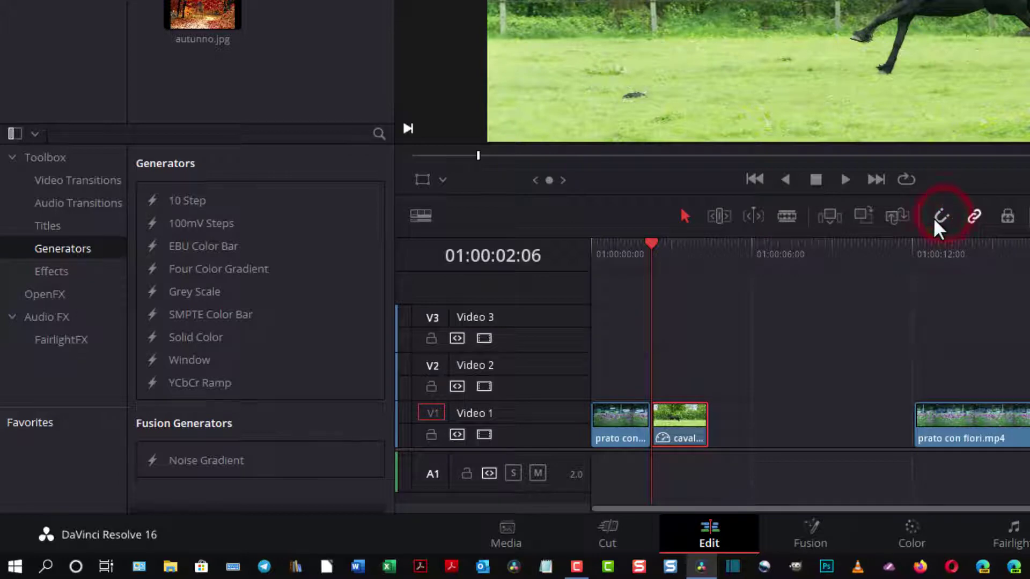
{"action": "left_click", "coordinate": [940, 217]}
{"action": "left_click", "coordinate": [650, 424]}
{"action": "left_click_drag", "start_coordinate": [979, 423], "coordinate": [775, 441]}
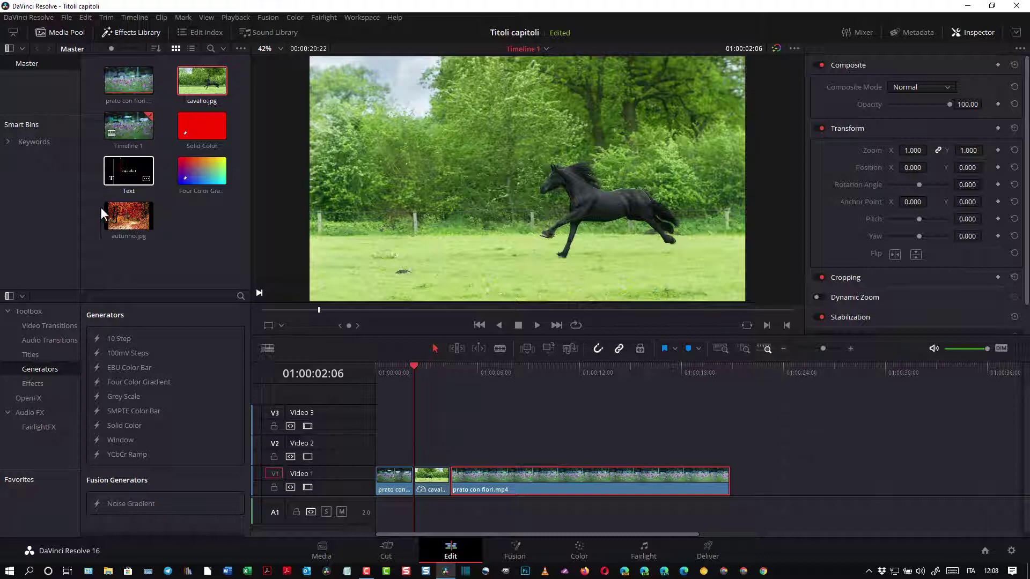
- Place the Text title on Video 2 above cavallo.jpg, trimmed to the horse clip's length
{"action": "left_click", "coordinate": [31, 351]}
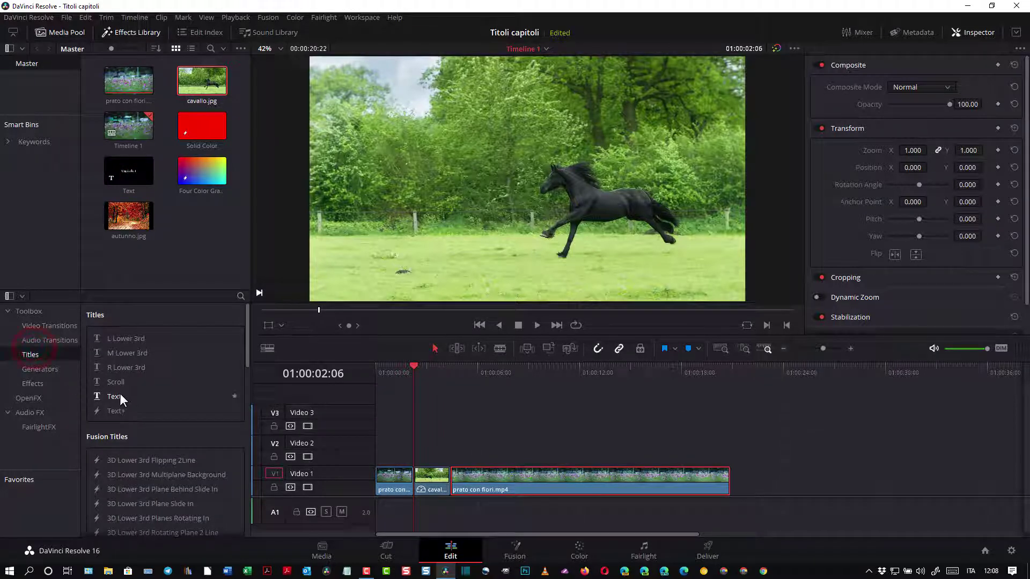
{"action": "left_click_drag", "start_coordinate": [120, 393], "coordinate": [198, 255]}
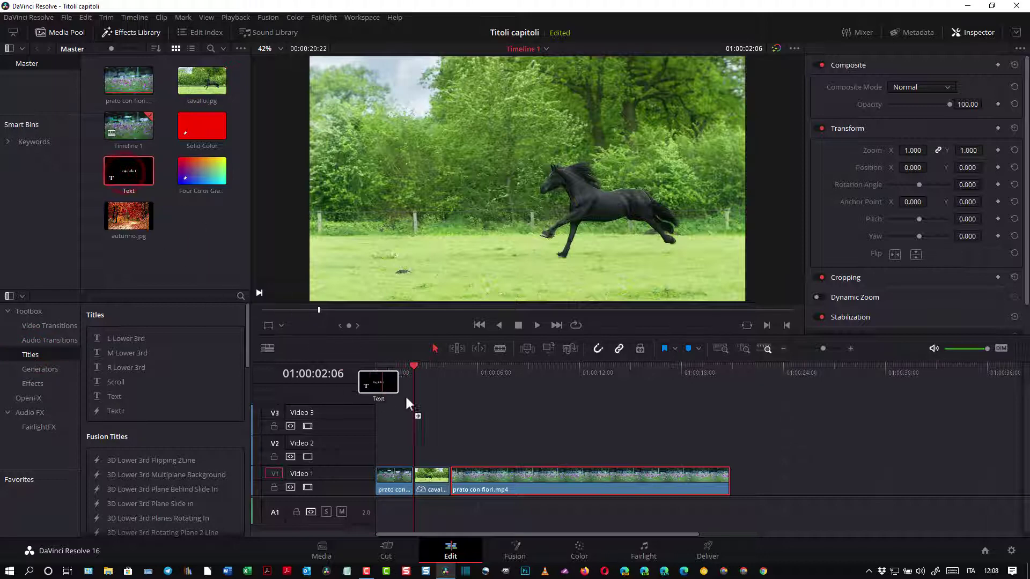
{"action": "mouse_move", "coordinate": [199, 254]}
{"action": "left_mouse_down"}
{"action": "mouse_move", "coordinate": [450, 450]}
{"action": "mouse_move", "coordinate": [442, 459]}
{"action": "left_mouse_up"}
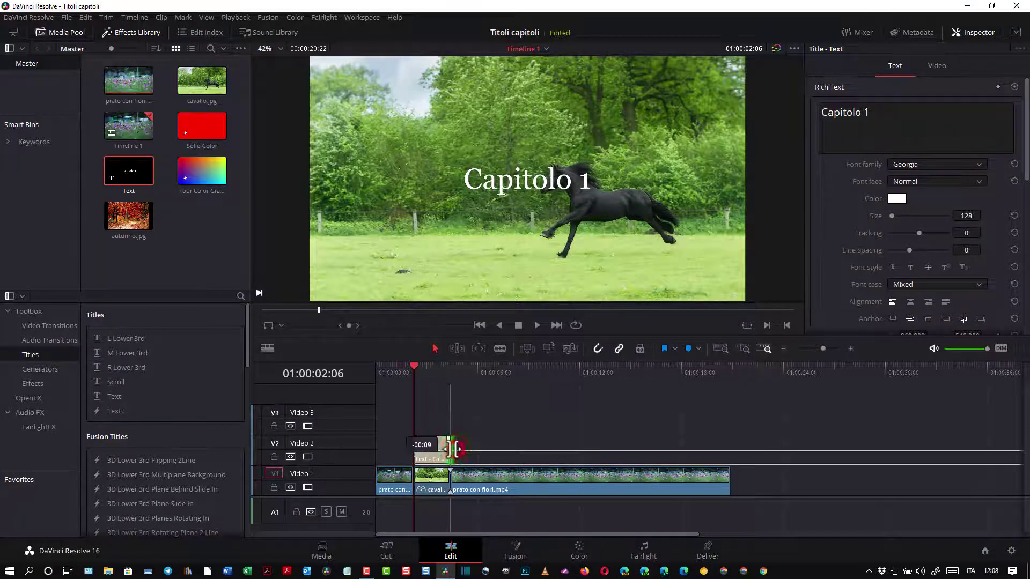
{"action": "left_click_drag", "start_coordinate": [455, 449], "coordinate": [452, 449]}
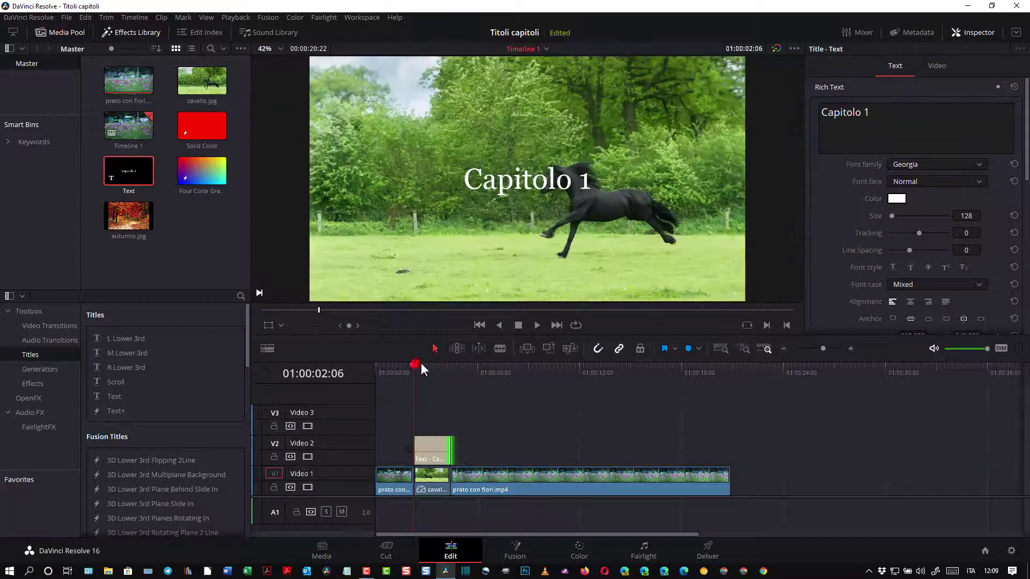
{"action": "left_click", "coordinate": [423, 363]}
{"action": "left_click", "coordinate": [430, 450]}
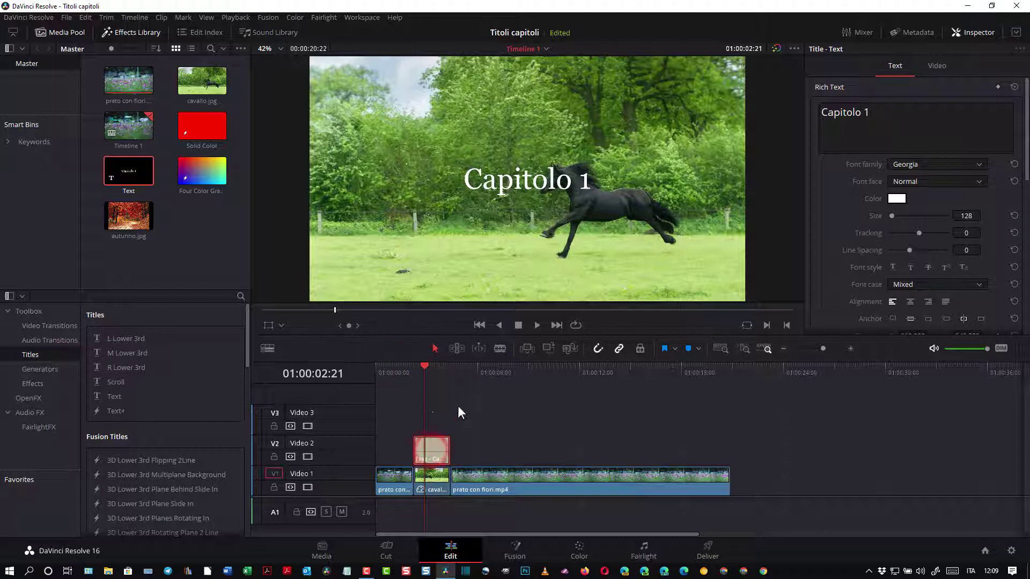
{"action": "left_click", "coordinate": [425, 363]}
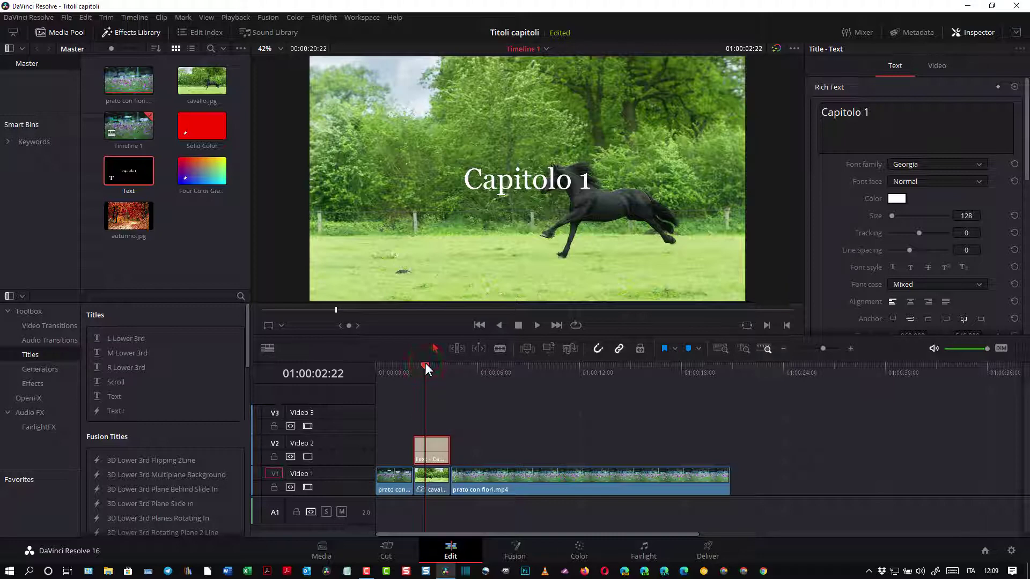
{"action": "left_click_drag", "start_coordinate": [425, 365], "coordinate": [573, 394]}
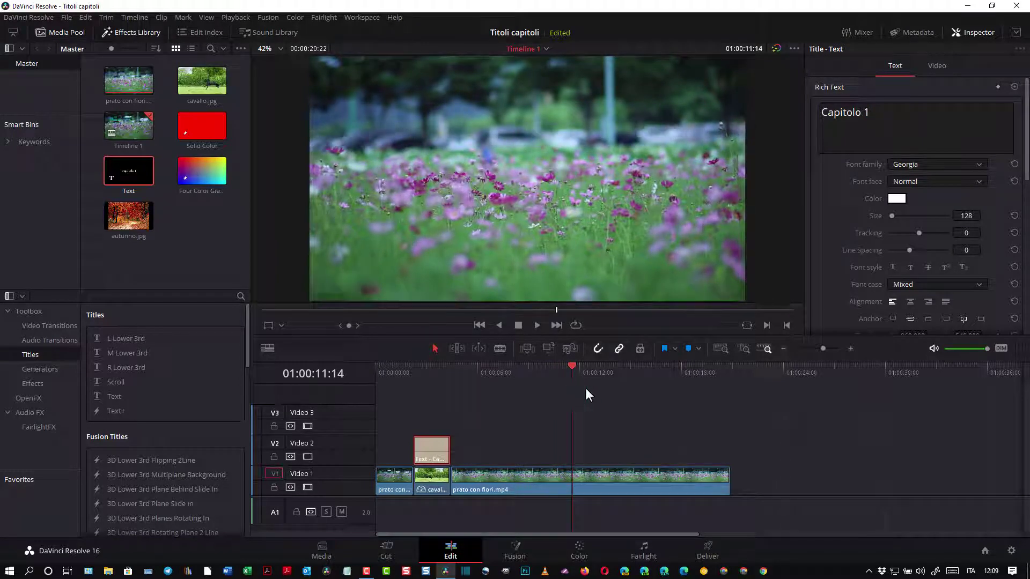
- Blade-split the flower clip at 01:00:11:14 and move its second part right
{"action": "left_click", "coordinate": [500, 349]}
{"action": "left_click", "coordinate": [575, 487]}
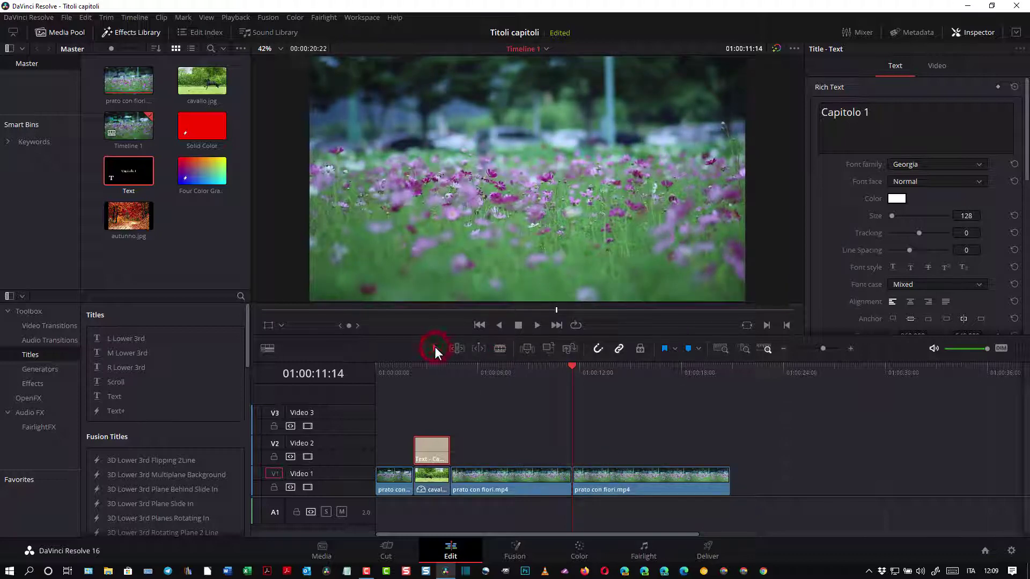
{"action": "left_click_drag", "start_coordinate": [606, 480], "coordinate": [746, 479]}
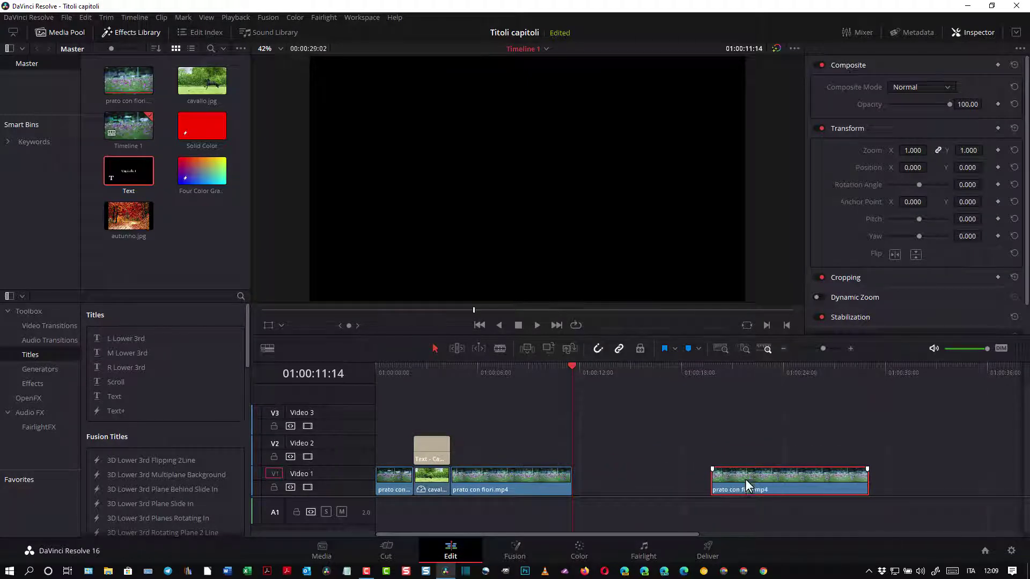
- Drop autunno.jpg into the gap, shorten it, and close the gap with the flower clip
{"action": "left_click", "coordinate": [118, 217]}
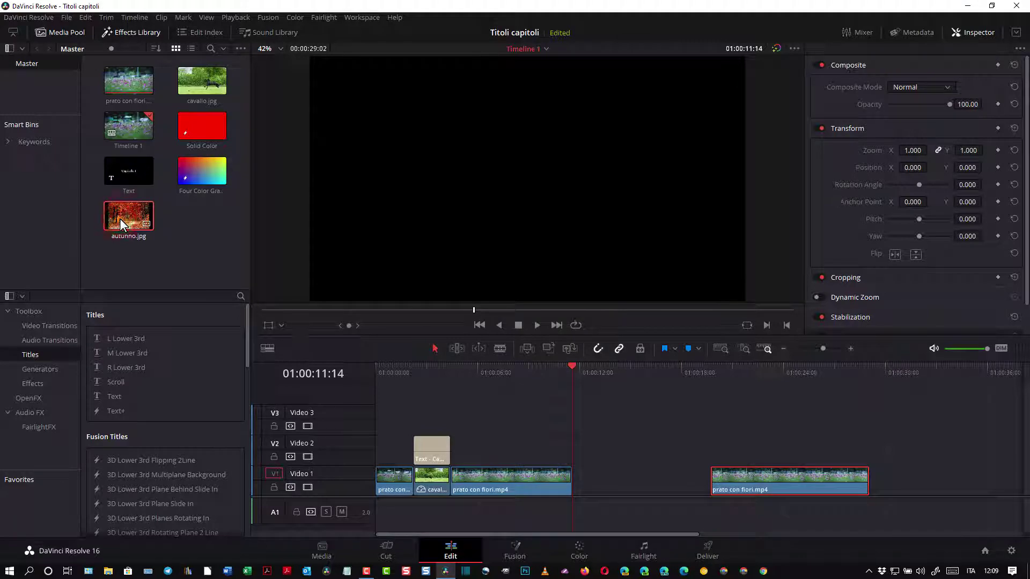
{"action": "left_click_drag", "start_coordinate": [120, 218], "coordinate": [616, 436]}
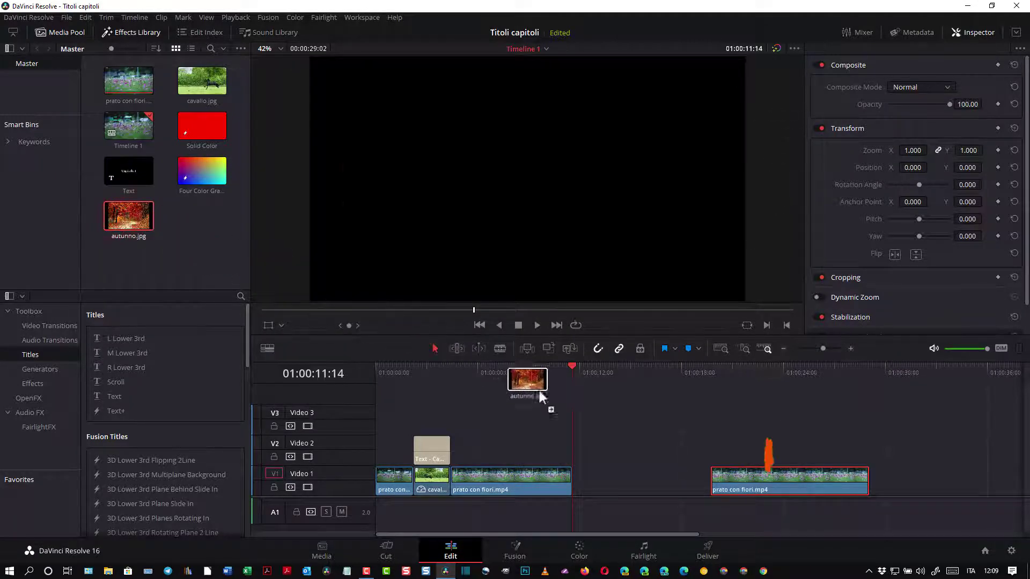
{"action": "left_click_drag", "start_coordinate": [615, 436], "coordinate": [610, 477]}
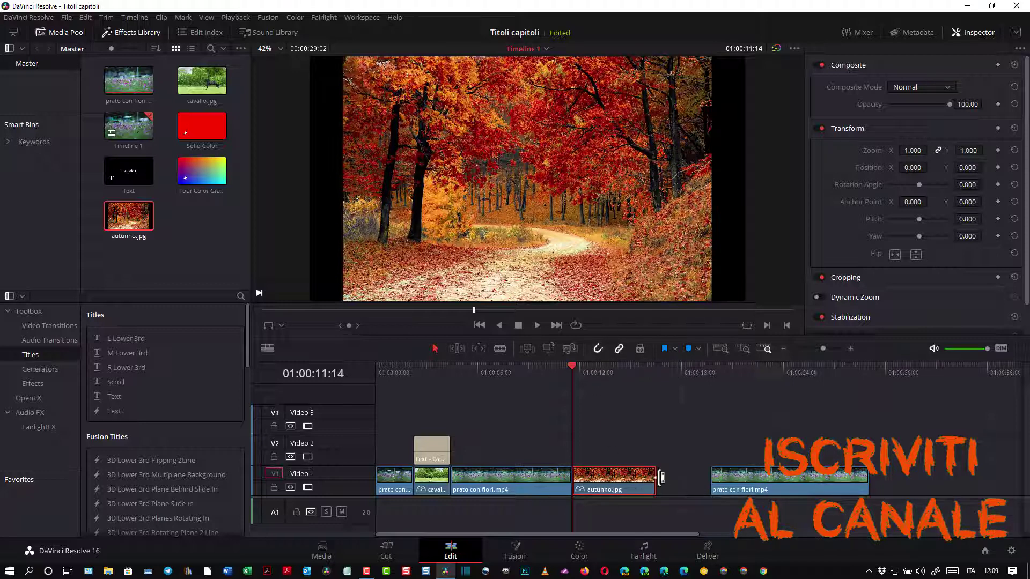
{"action": "left_click_drag", "start_coordinate": [655, 477], "coordinate": [613, 483]}
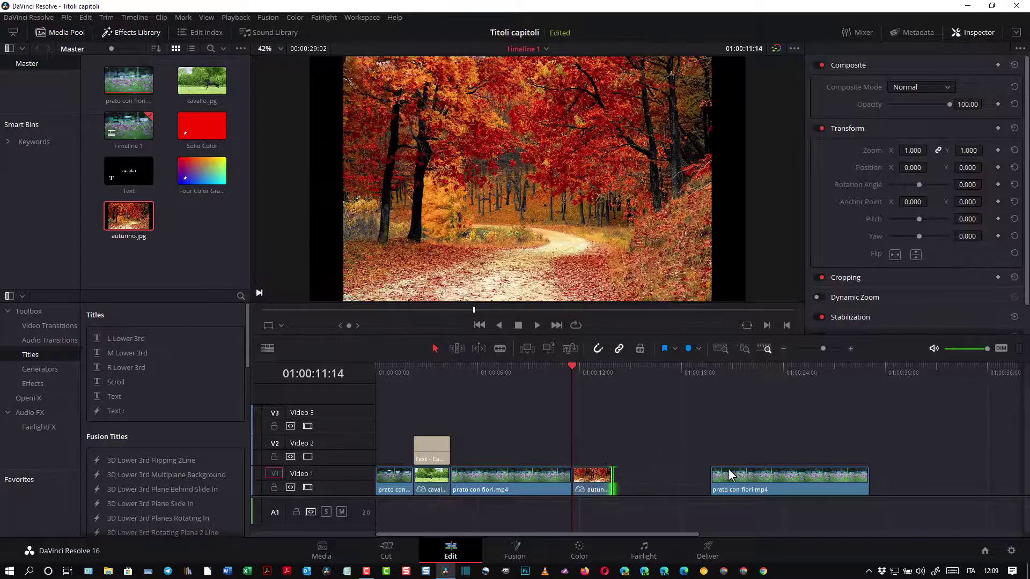
{"action": "left_click_drag", "start_coordinate": [771, 474], "coordinate": [672, 484]}
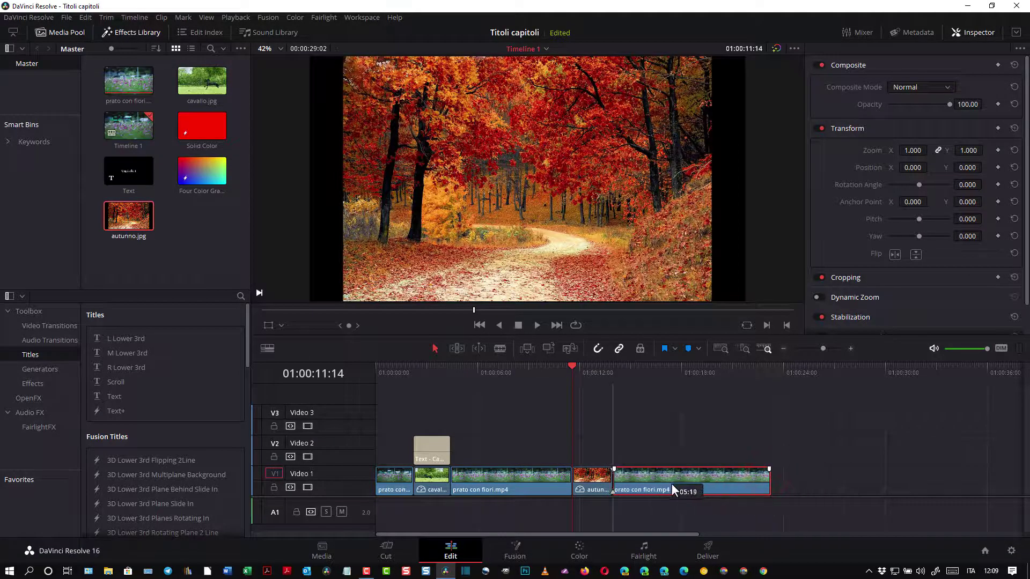
- Drop the prepared Text title onto V2 above autunno.jpg and change its number to 2
{"action": "left_click", "coordinate": [120, 176]}
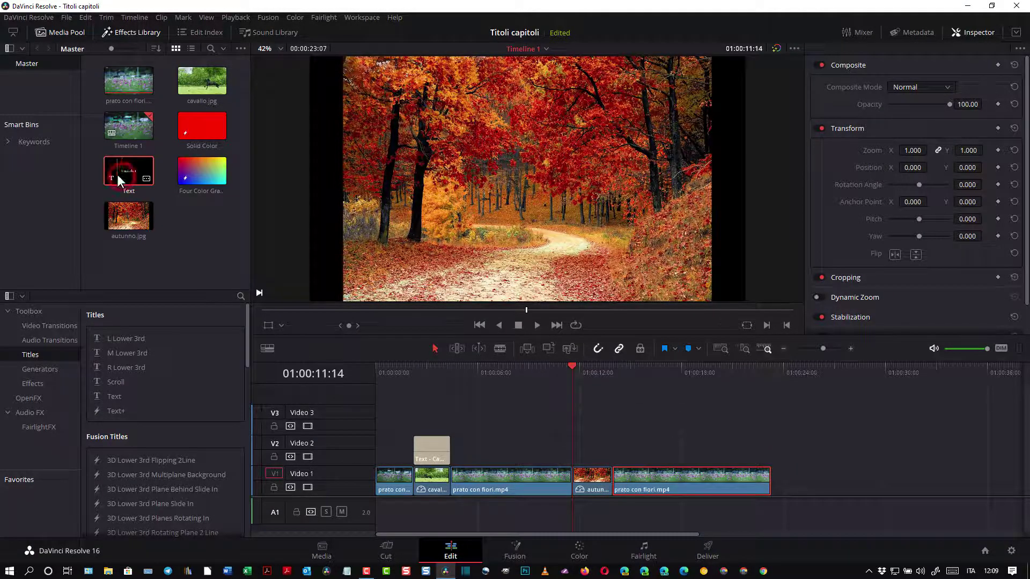
{"action": "mouse_move", "coordinate": [120, 175]}
{"action": "left_mouse_down"}
{"action": "mouse_move", "coordinate": [608, 450]}
{"action": "mouse_move", "coordinate": [569, 451]}
{"action": "mouse_move", "coordinate": [613, 454]}
{"action": "left_mouse_up"}
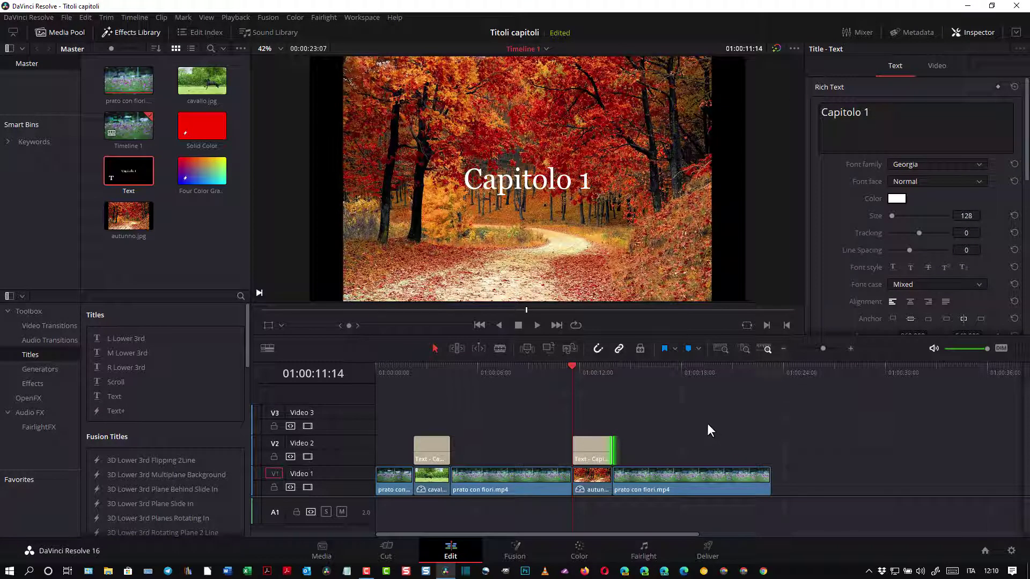
{"action": "left_click", "coordinate": [584, 368]}
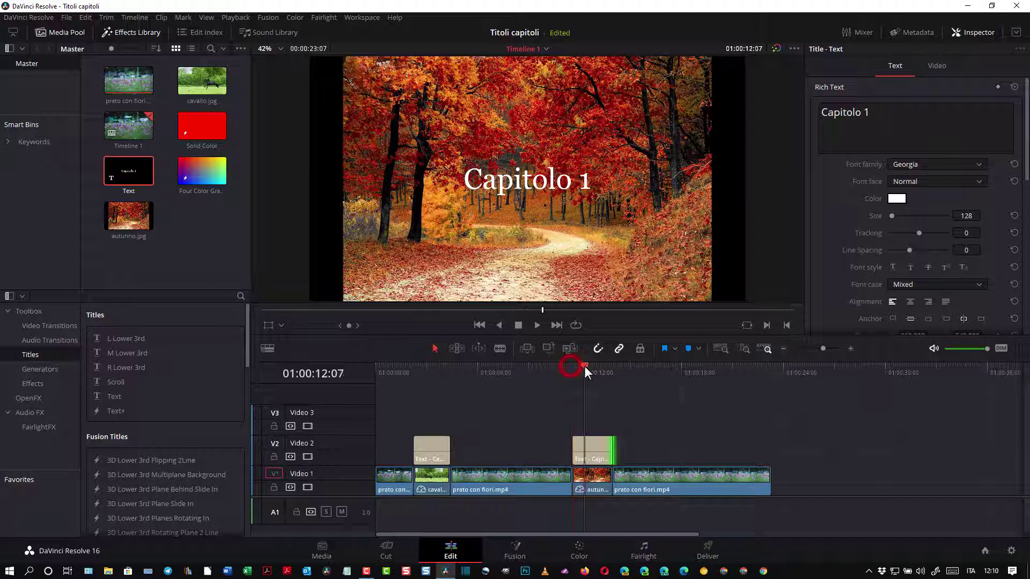
{"action": "left_click", "coordinate": [596, 455]}
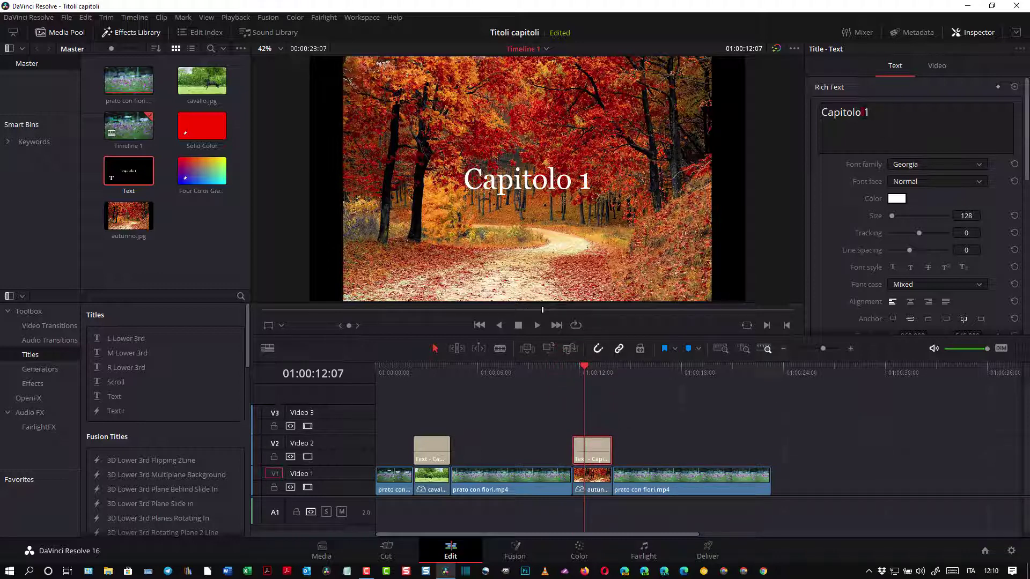
{"action": "double_click", "coordinate": [865, 114]}
{"action": "type", "text": "2"}
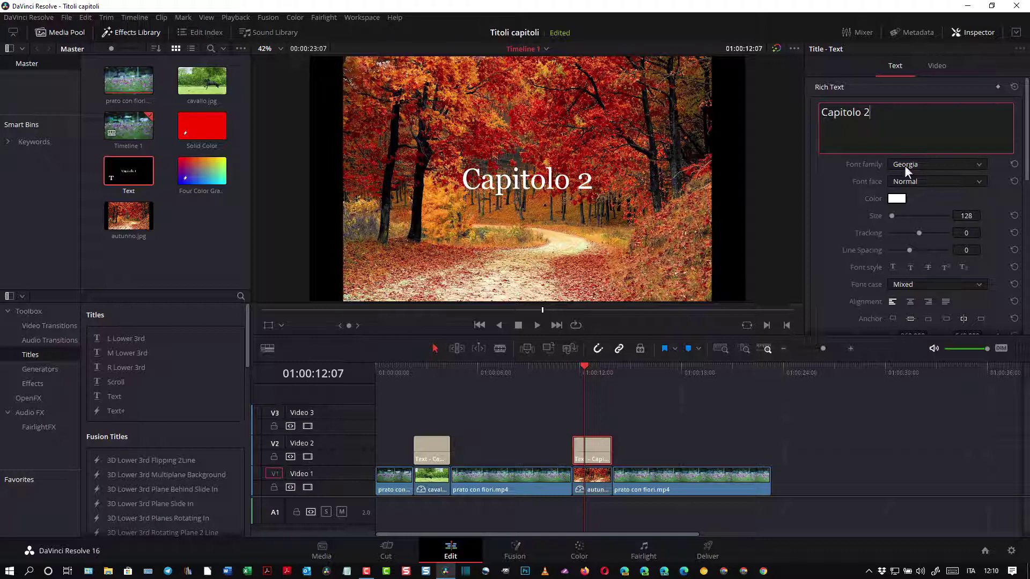
- Scrub the timeline to compare the Capitolo 1 and Capitolo 2 titles
{"action": "left_click_drag", "start_coordinate": [585, 370], "coordinate": [432, 396]}
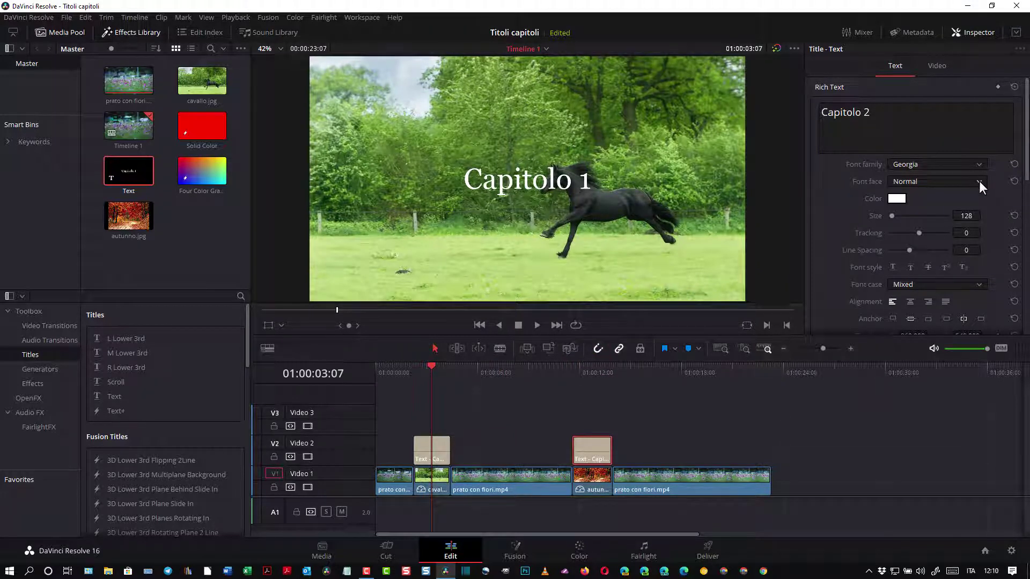
{"action": "left_click_drag", "start_coordinate": [432, 364], "coordinate": [592, 389]}
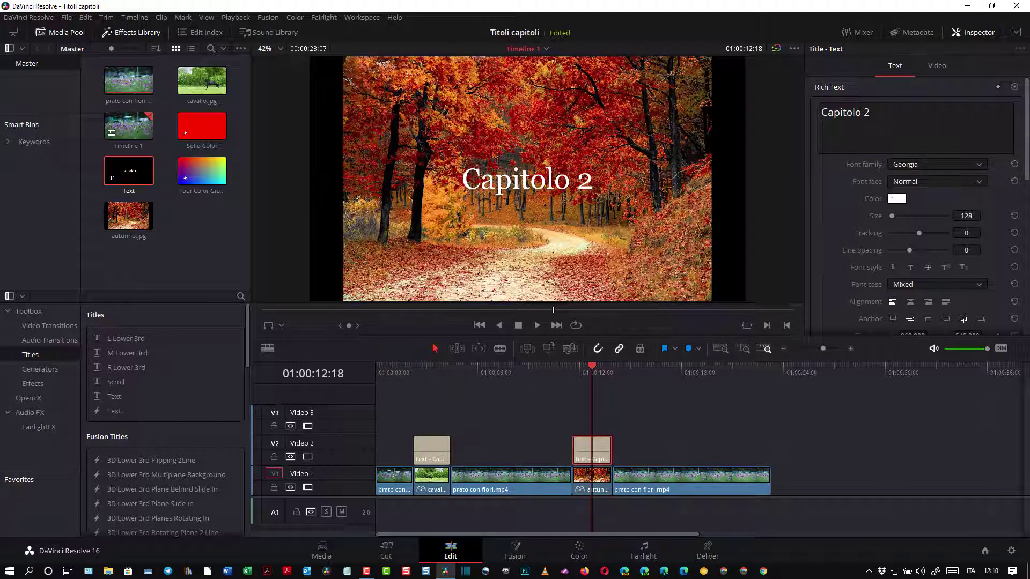
{"action": "left_click_drag", "start_coordinate": [592, 370], "coordinate": [420, 406]}
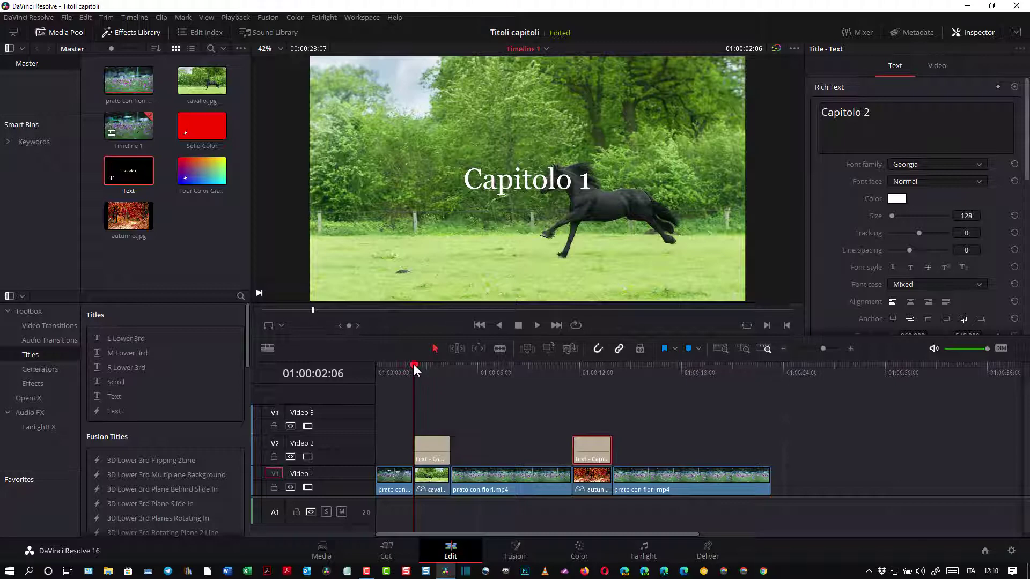
{"action": "left_click_drag", "start_coordinate": [413, 364], "coordinate": [429, 366]}
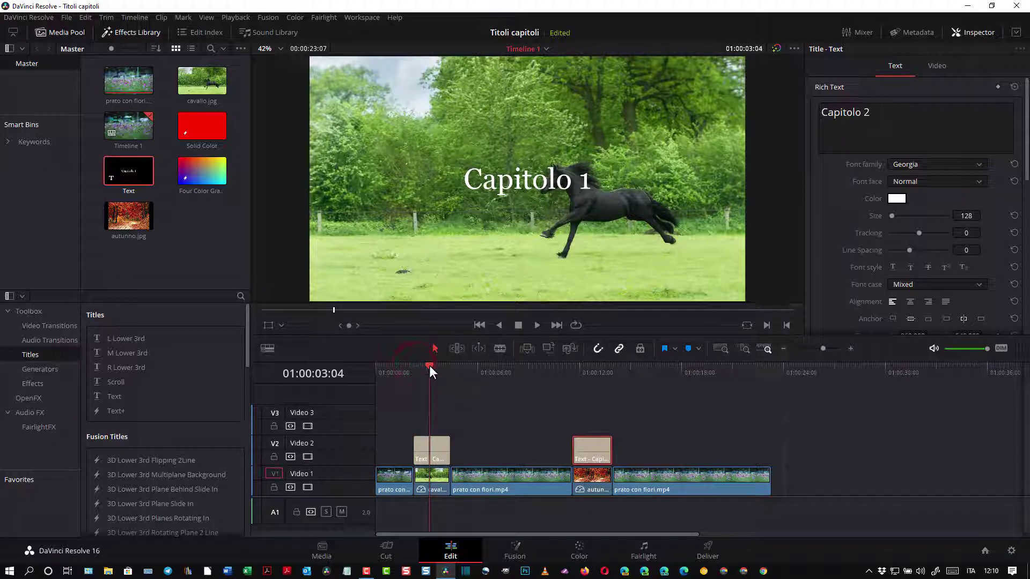